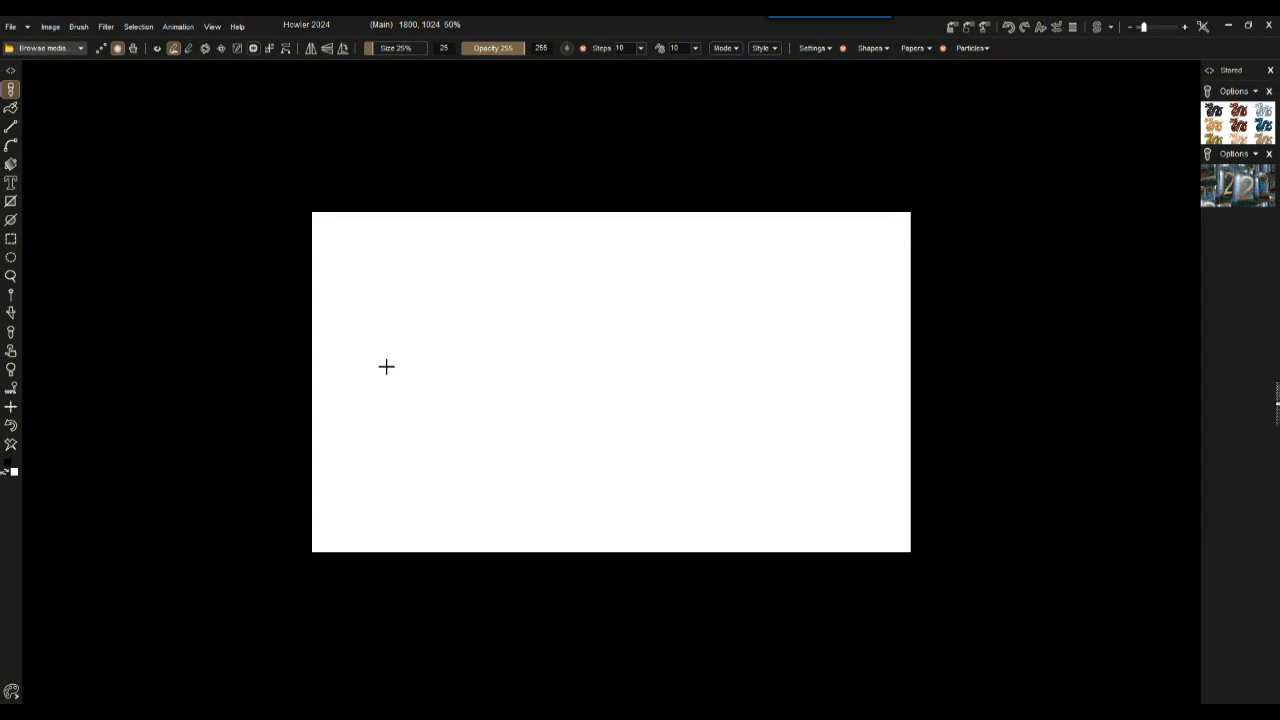
Open the Noise Tool render filter and set the displacement noise to scale 345, lacunarity 18, persistence 17 and displacement 106.
scroll(386, 366, "down", 6)
scroll(340, 316, "up", 2)
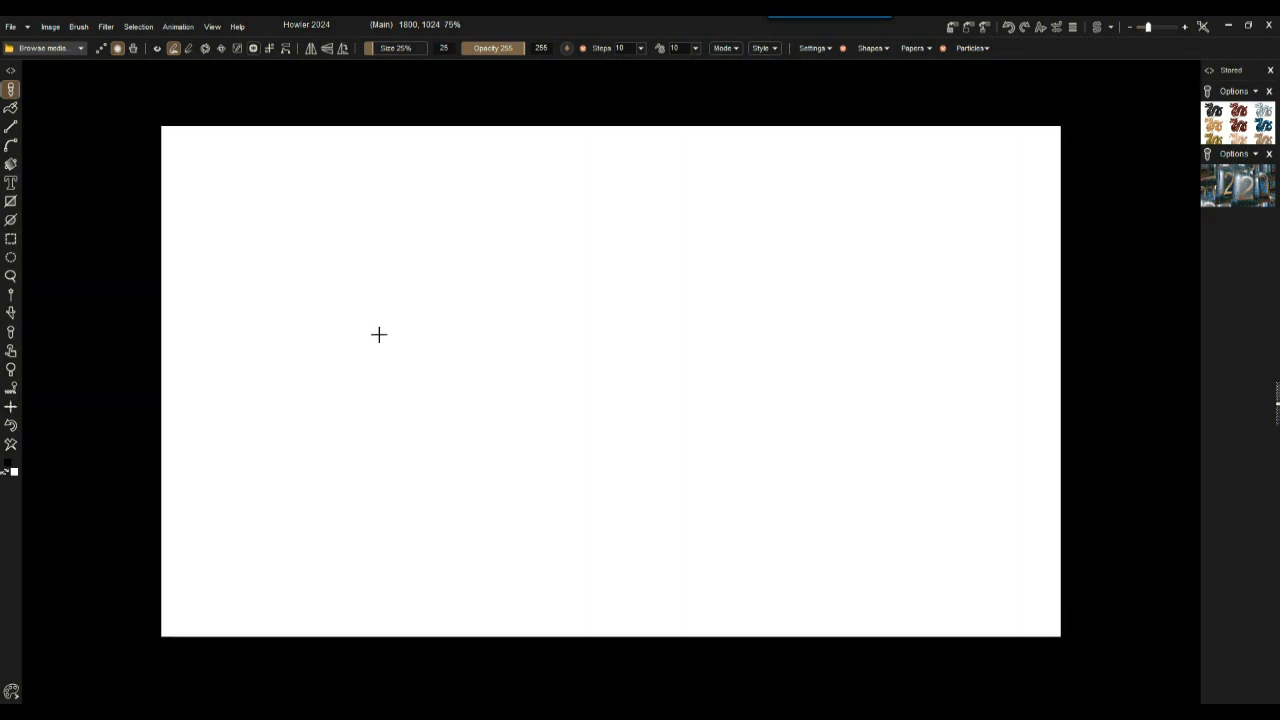
scroll(378, 334, "up", 1)
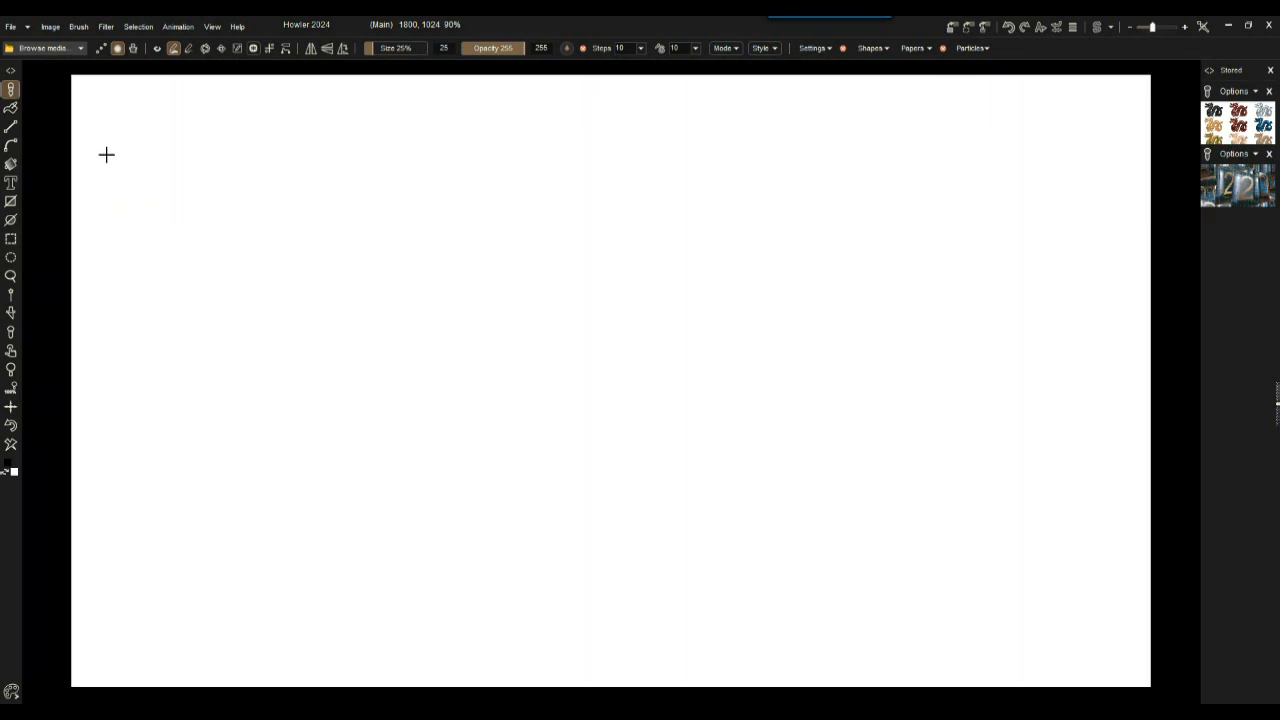
left_click(107, 27)
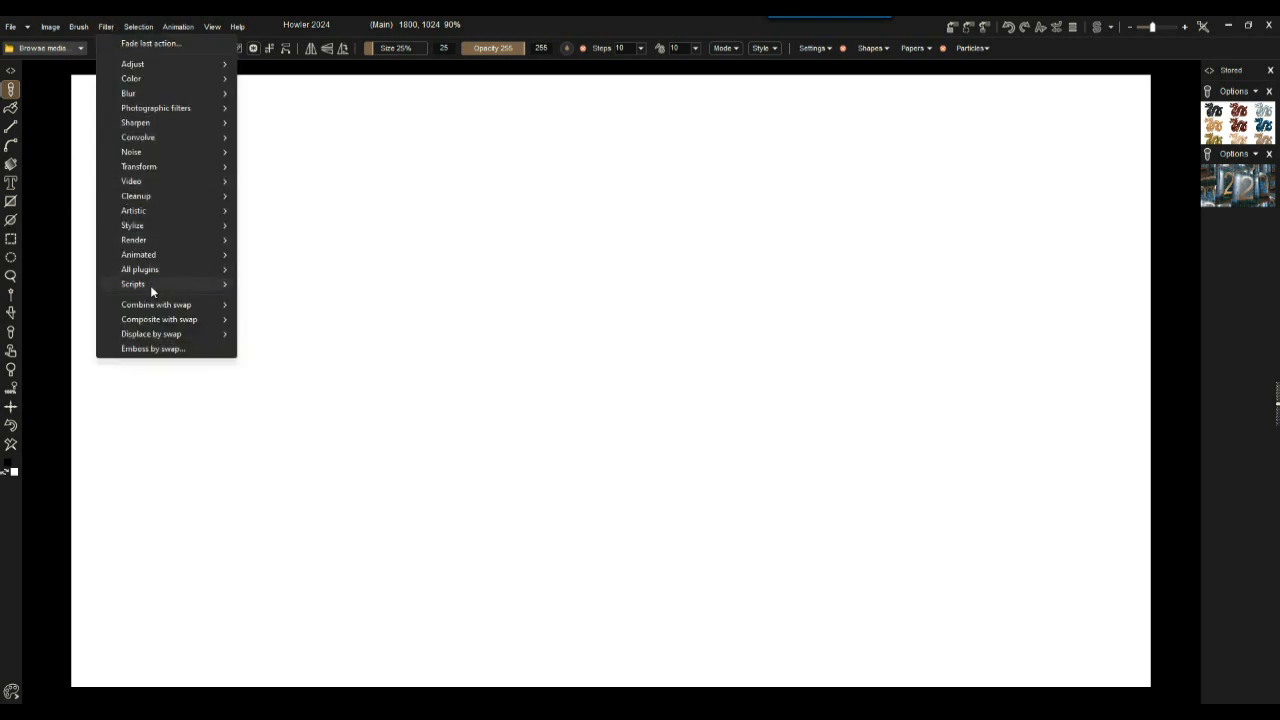
mouse_move(152, 243)
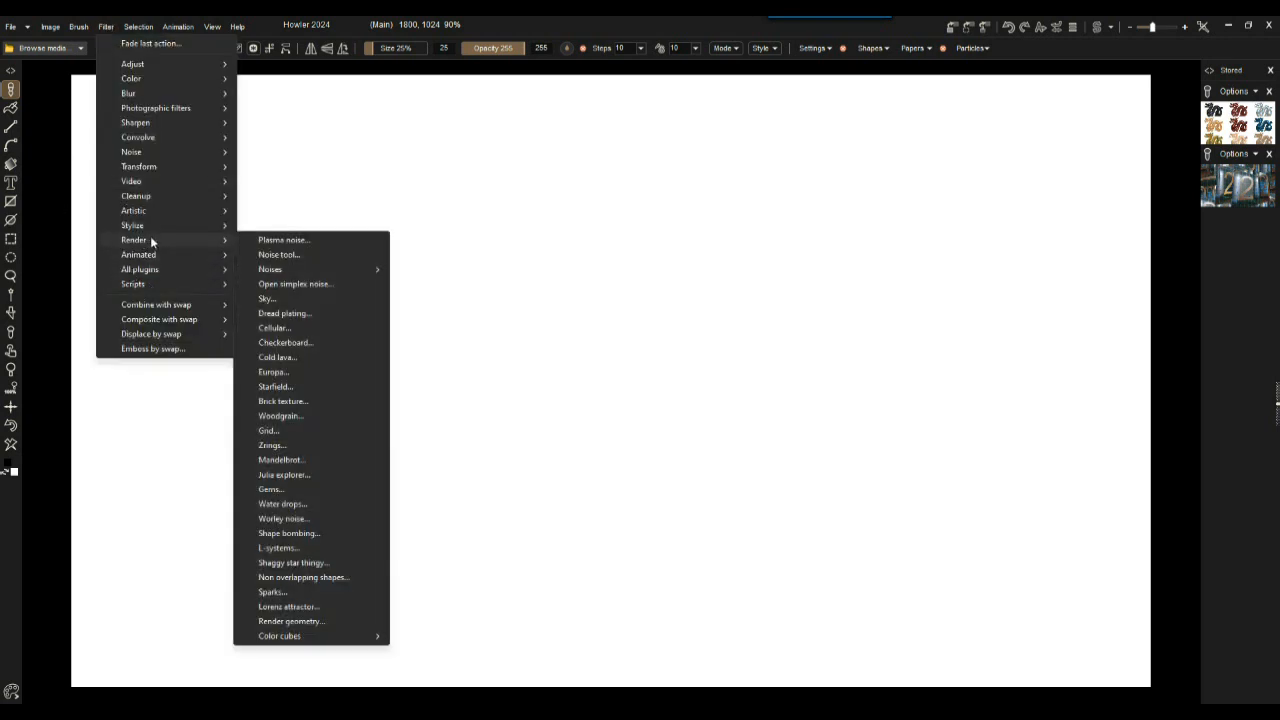
left_click(263, 255)
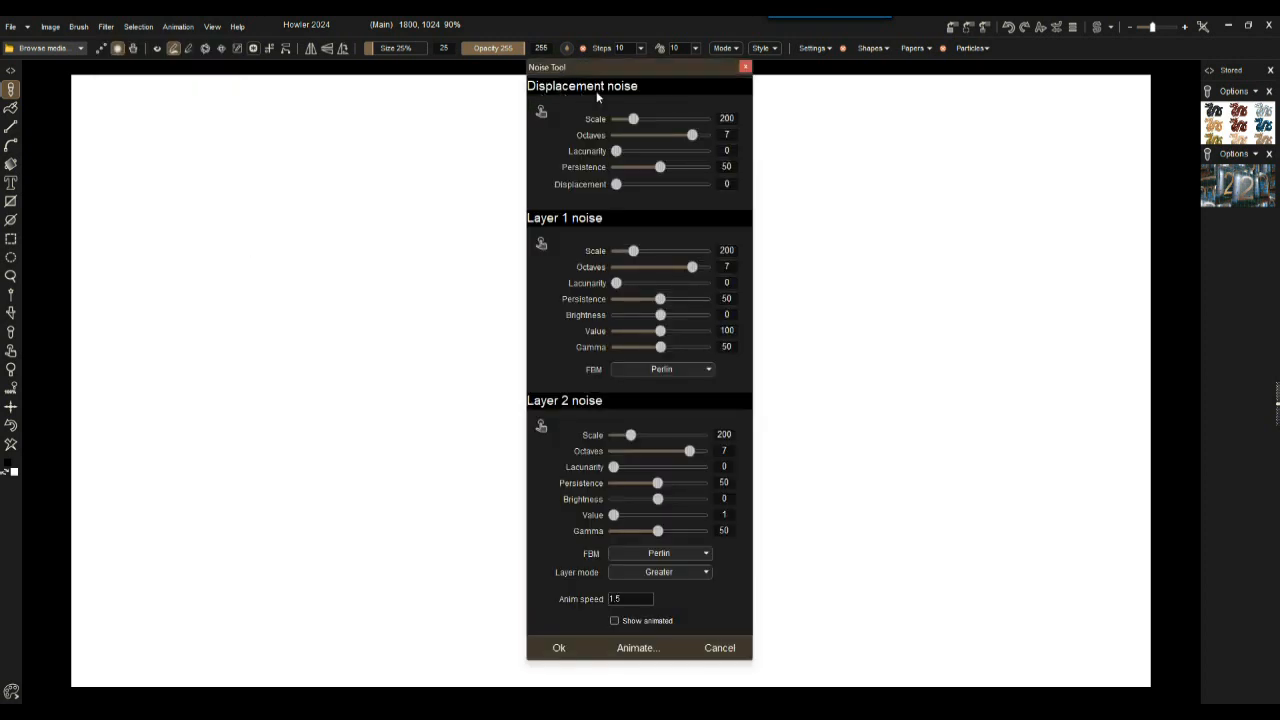
left_click_drag(651, 72, 305, 90)
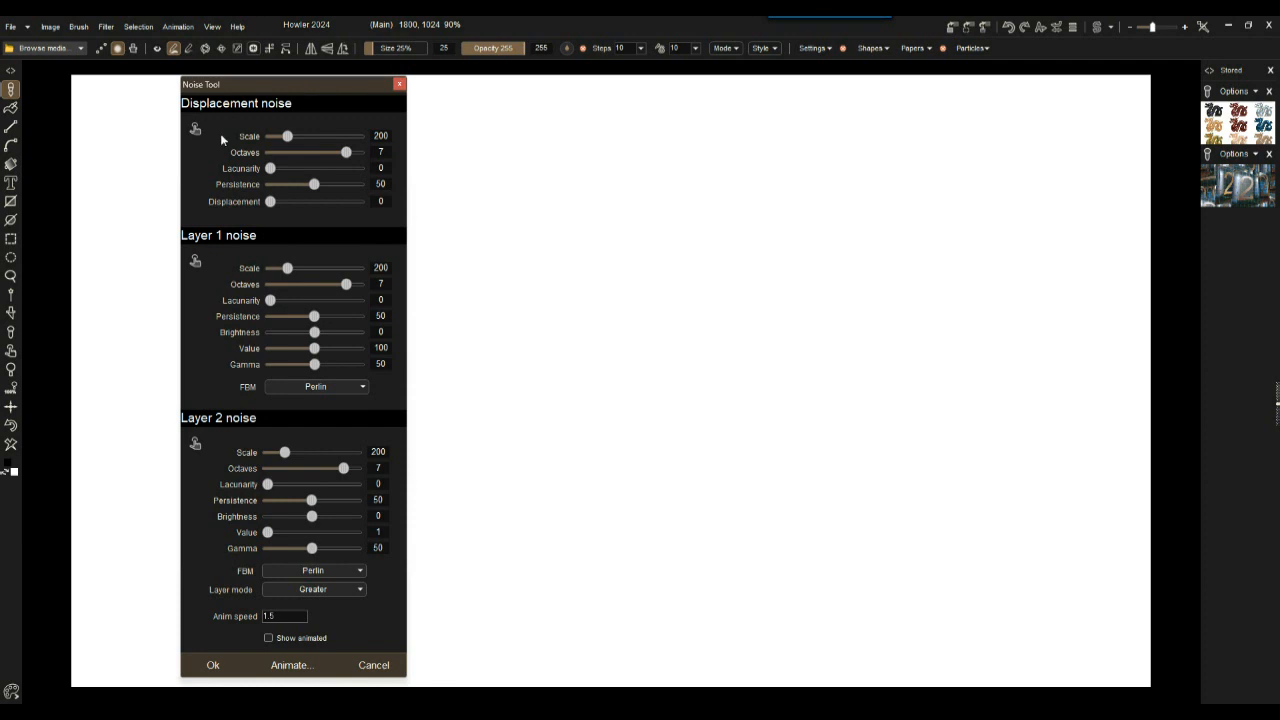
left_click_drag(272, 203, 302, 153)
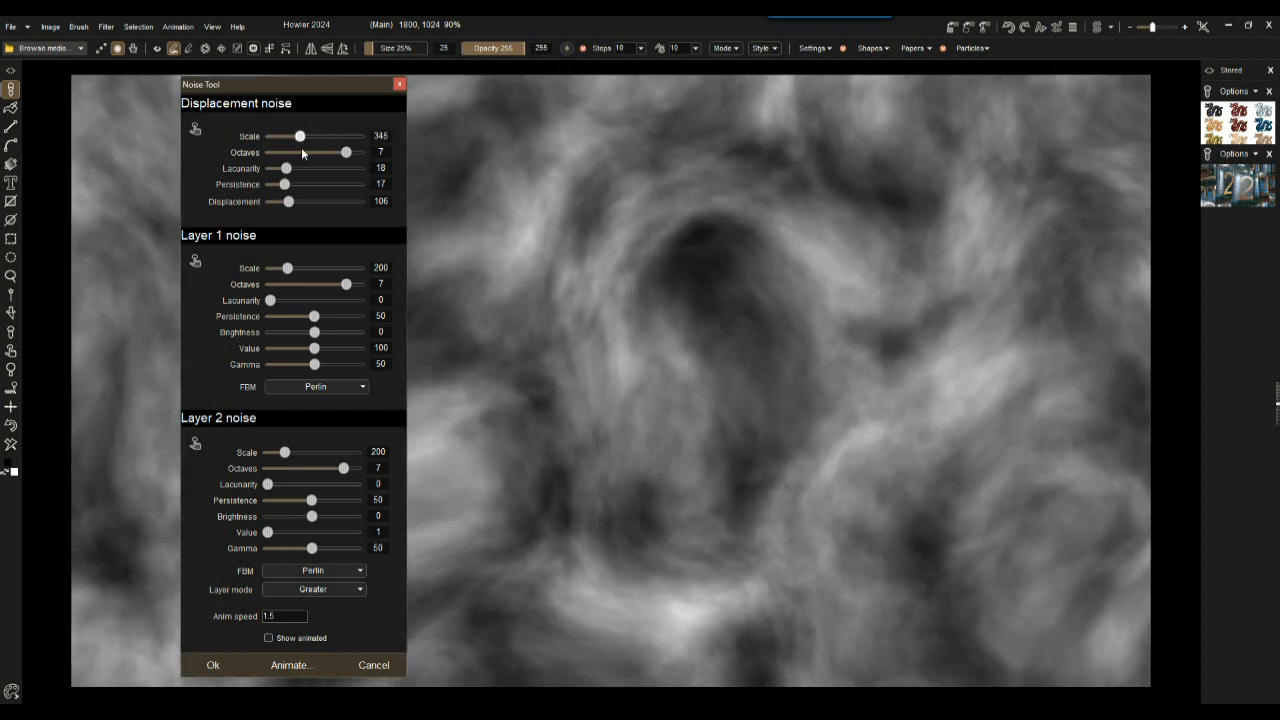
Turn on the animated preview at animation speed 4 and set the displacement noise's lacunarity to 23.
left_click(289, 641)
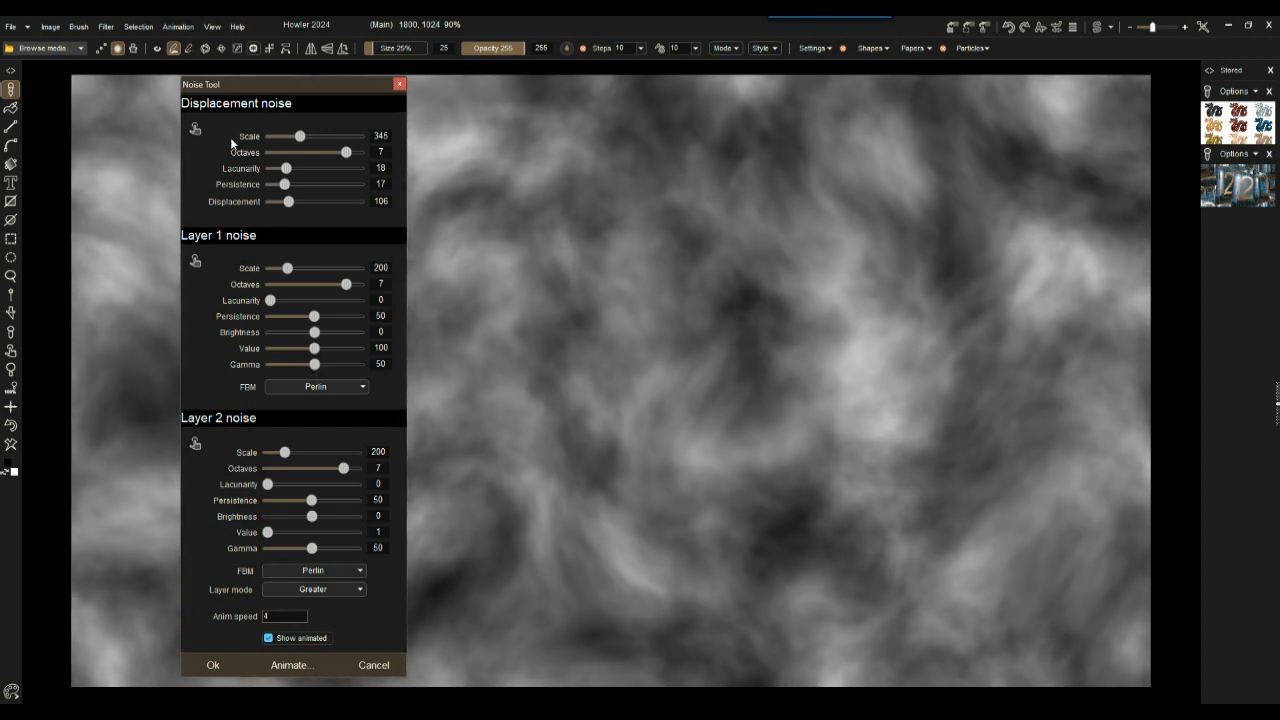
left_click_drag(290, 84, 231, 84)
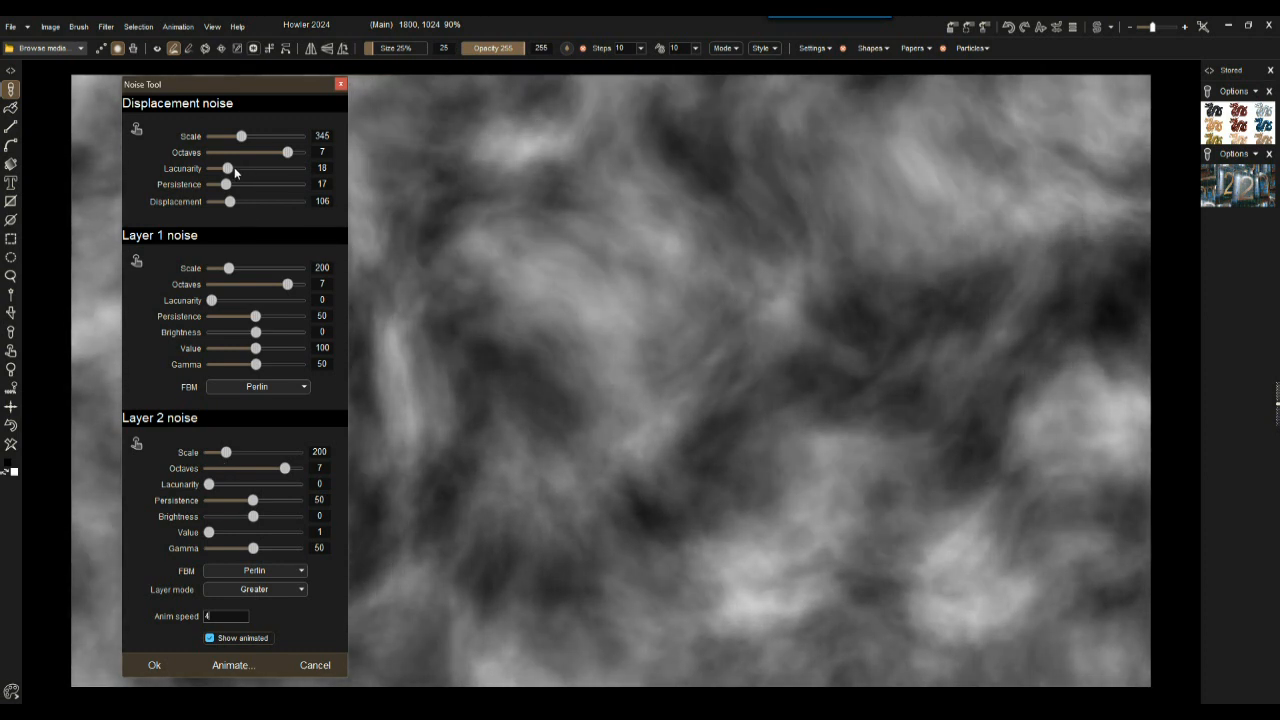
left_click(218, 172)
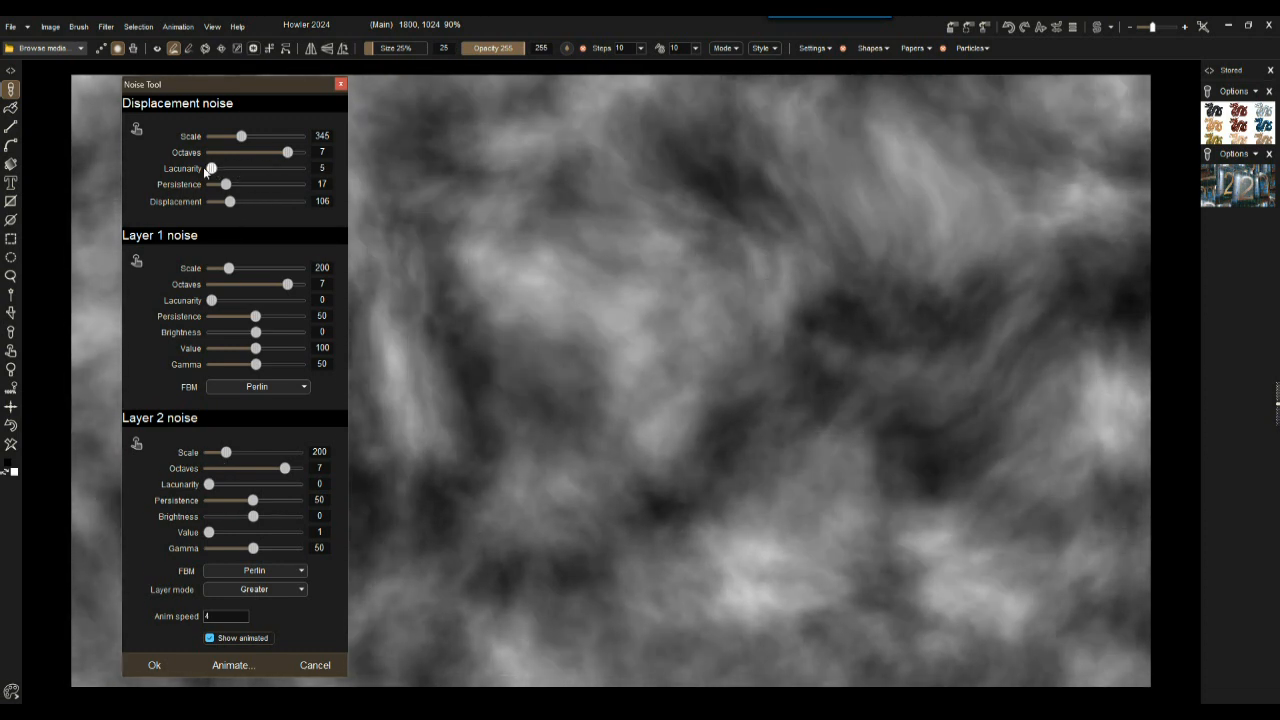
left_click_drag(271, 168, 229, 199)
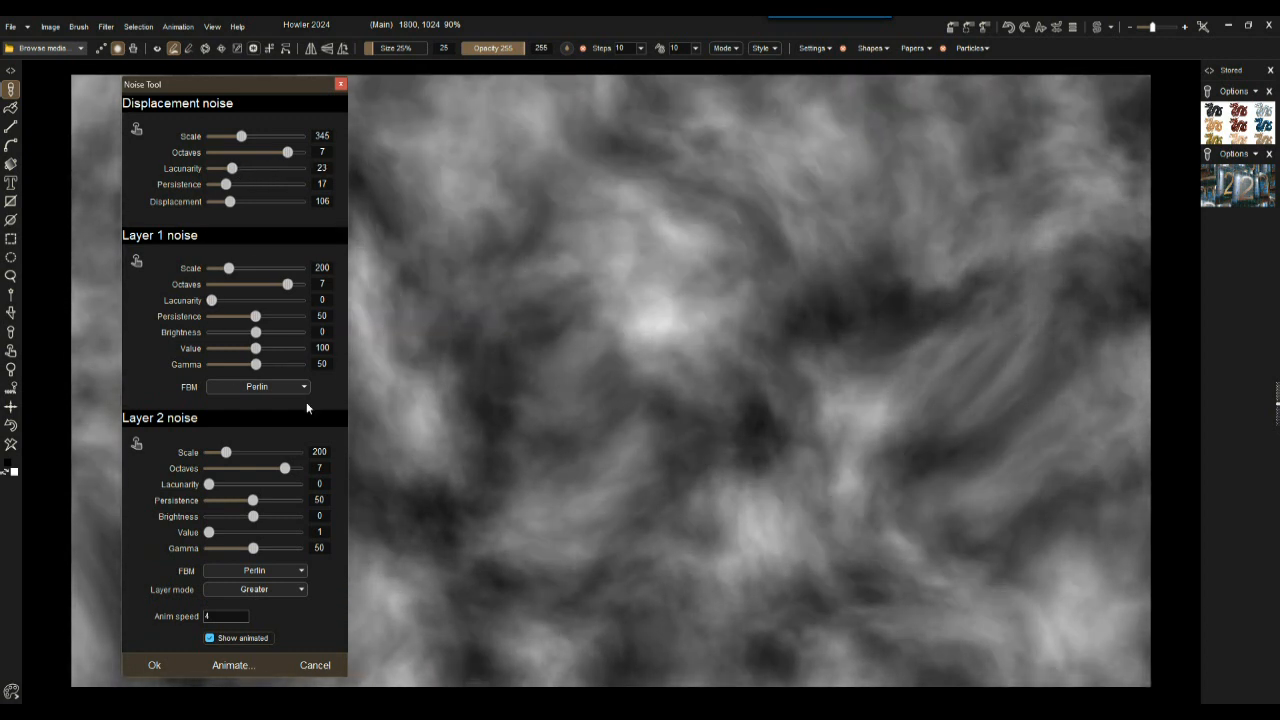
Set the layer 1 noise scale to 162 and the layer 2 noise to value 94 and scale 406.
mouse_move(228, 268)
left_mouse_down()
mouse_move(241, 269)
mouse_move(226, 269)
left_mouse_up()
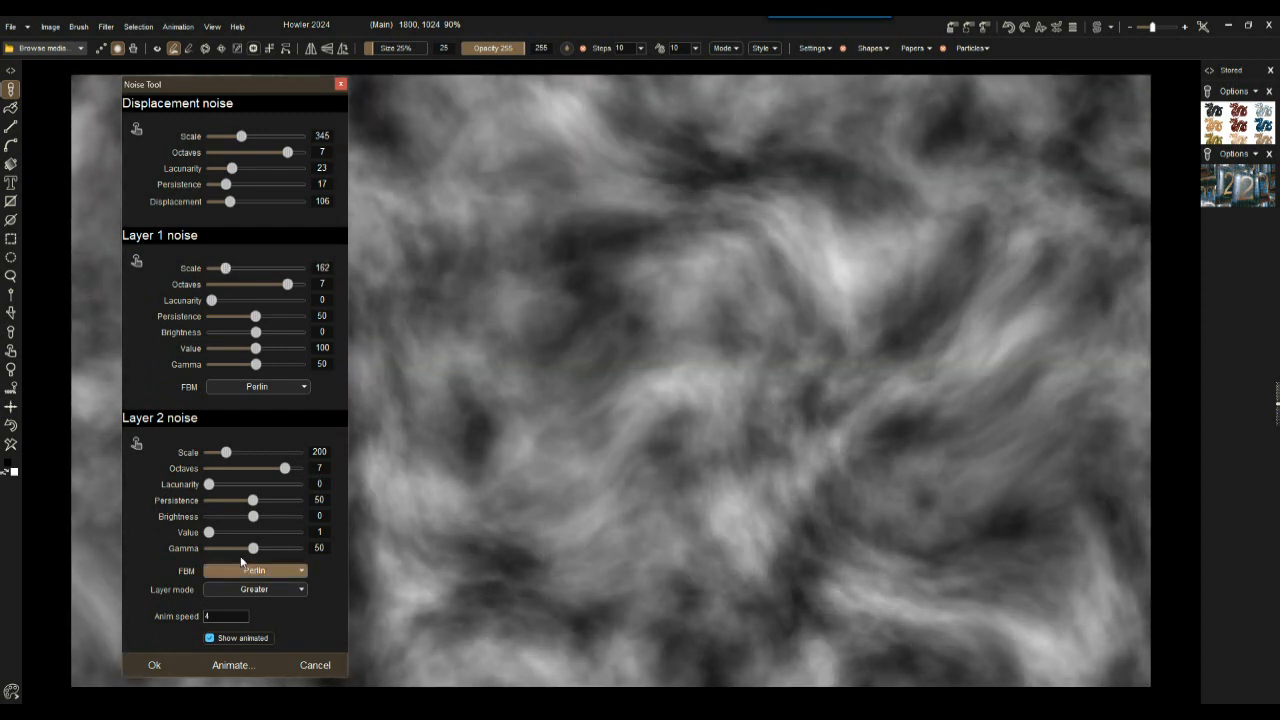
left_click_drag(210, 533, 251, 532)
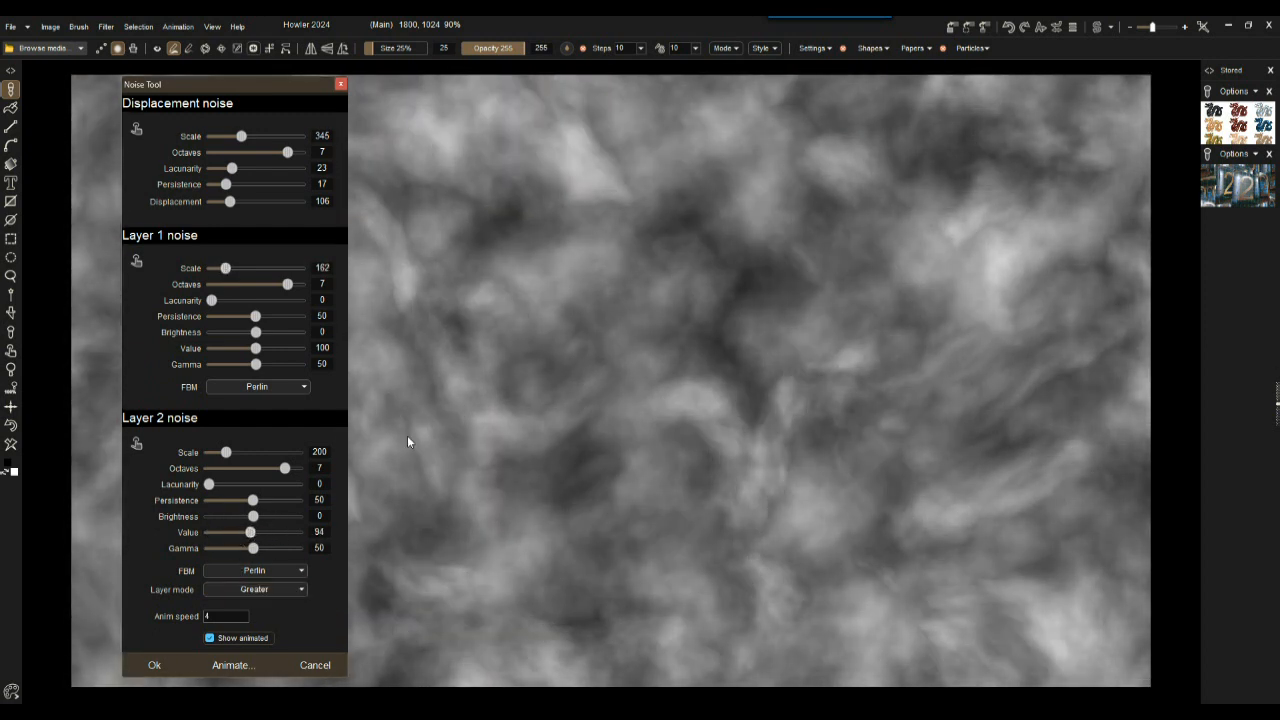
left_click_drag(263, 449, 243, 453)
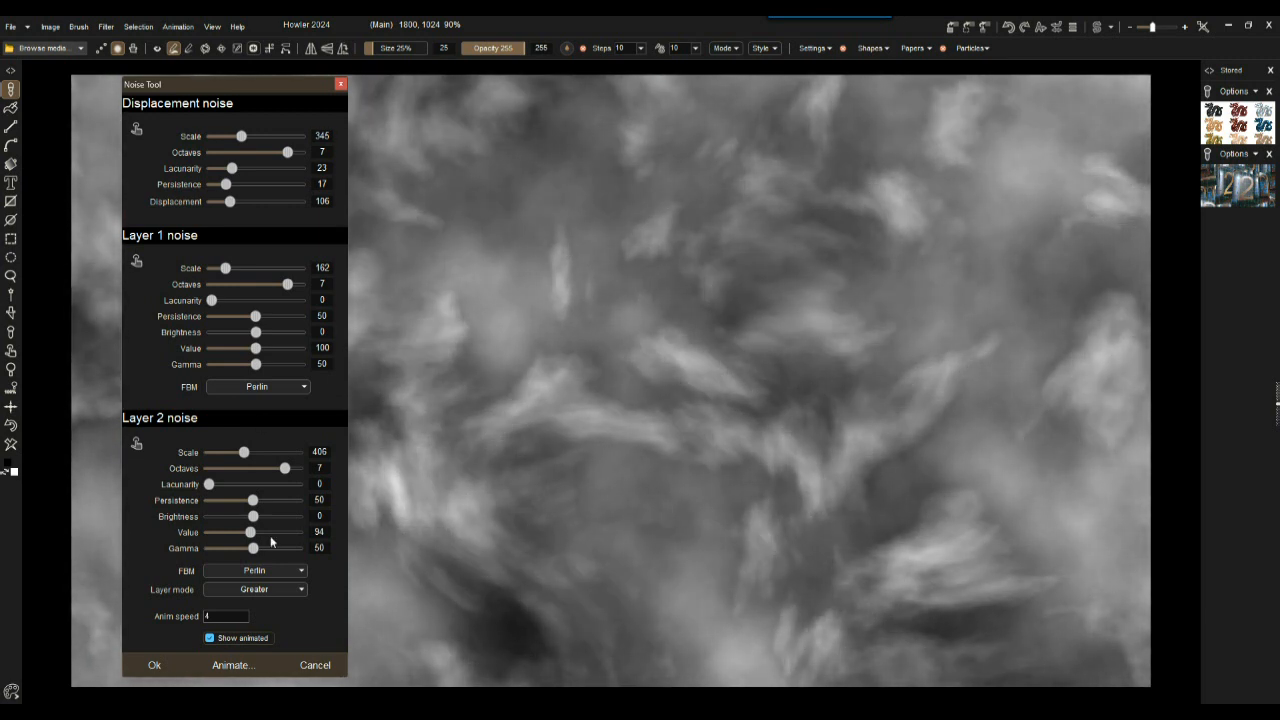
Blend layer 2 with the Multiply mode after trying Less, set its brightness to 30, value to 152 and gamma to 59, and apply the noise.
left_click(267, 592)
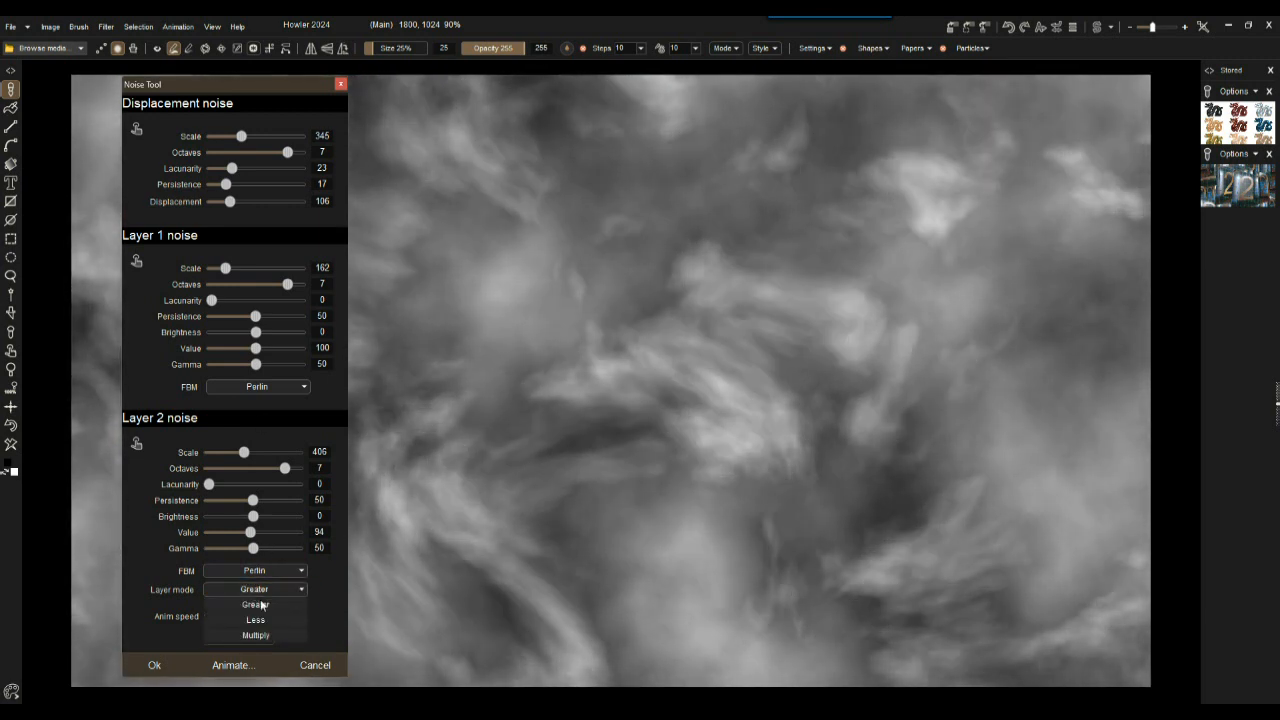
left_click(261, 620)
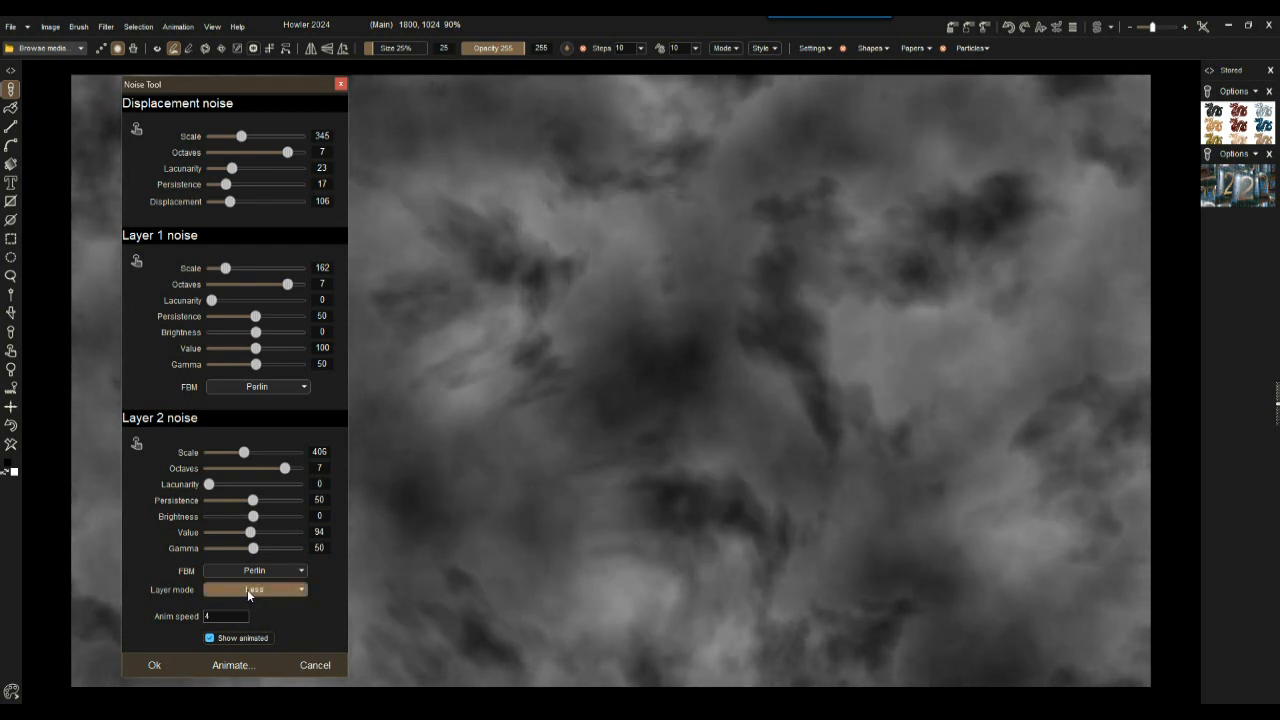
left_click(248, 590)
left_click(256, 635)
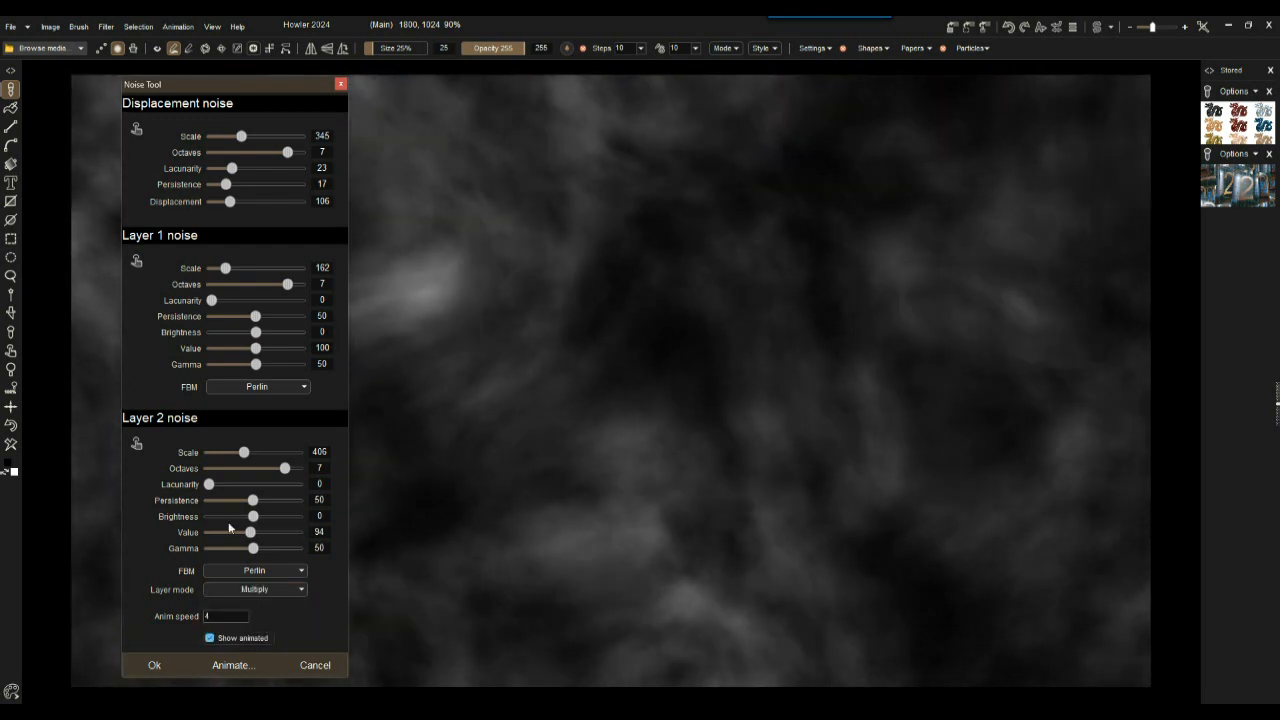
mouse_move(250, 538)
left_mouse_down()
mouse_move(278, 541)
mouse_move(263, 553)
mouse_move(260, 520)
left_mouse_up()
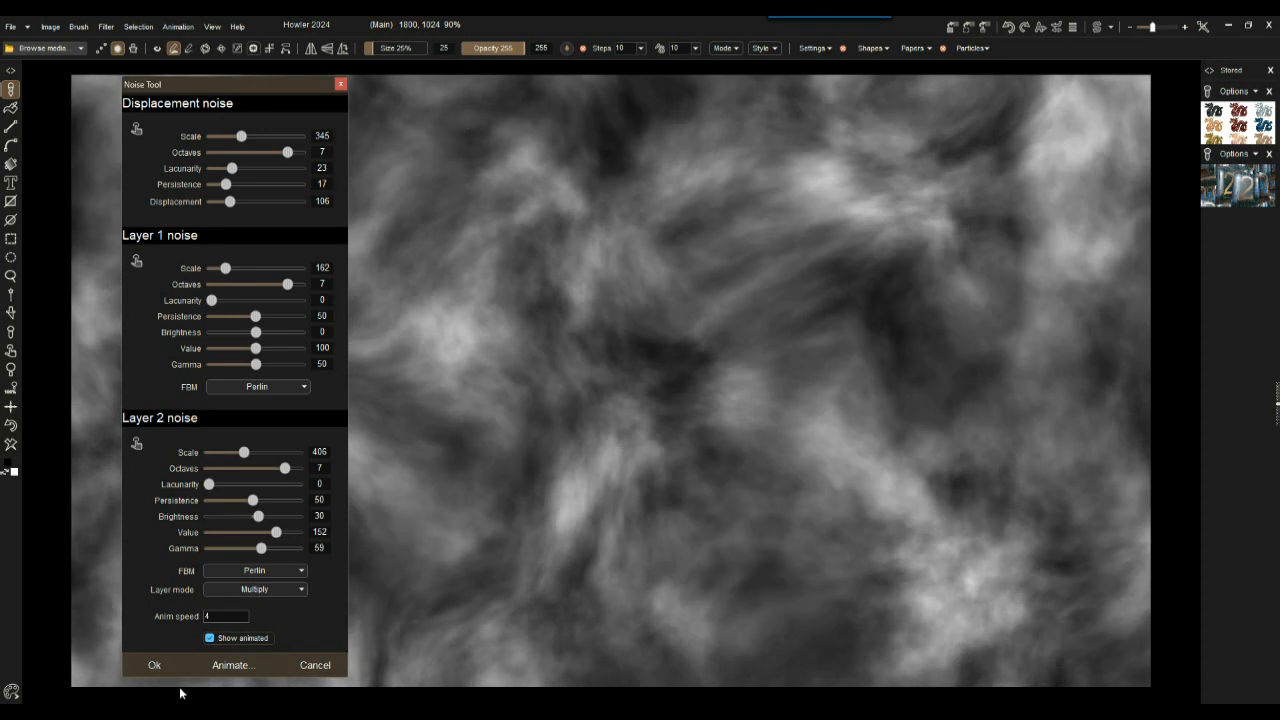
left_click(152, 664)
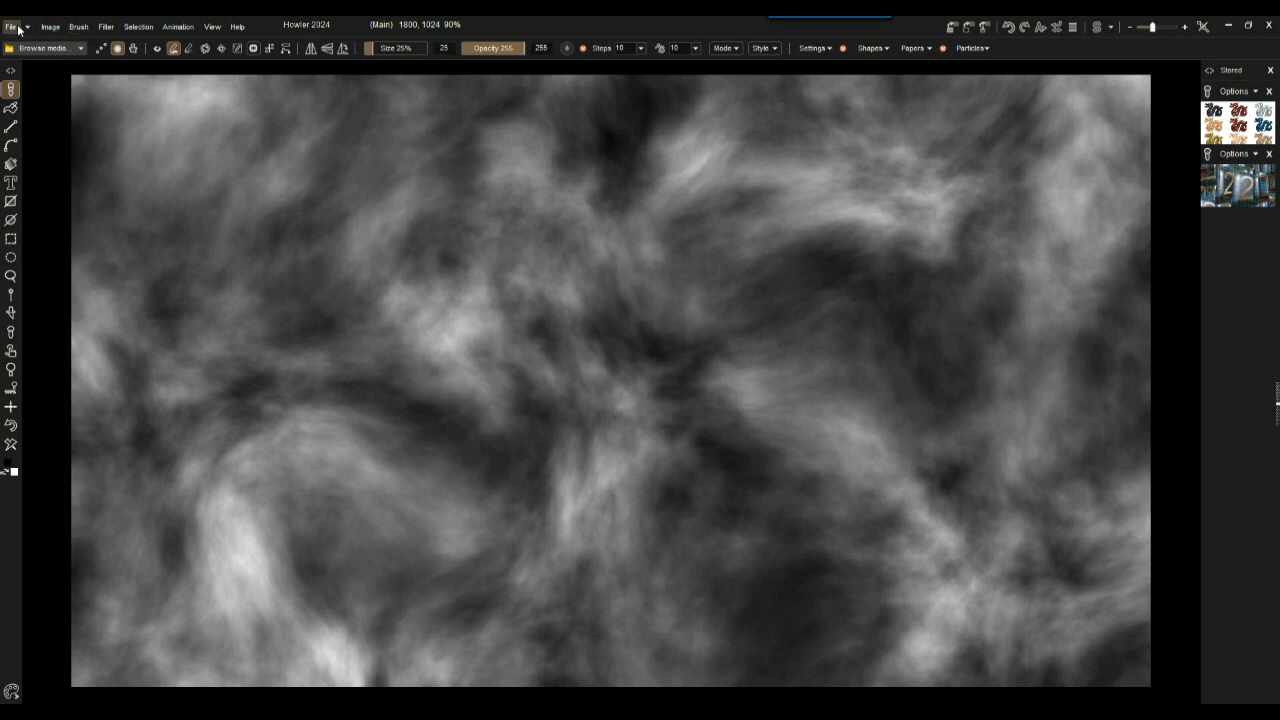
Check the current image's information and create a new blank 1280 x 800 image.
left_click(52, 27)
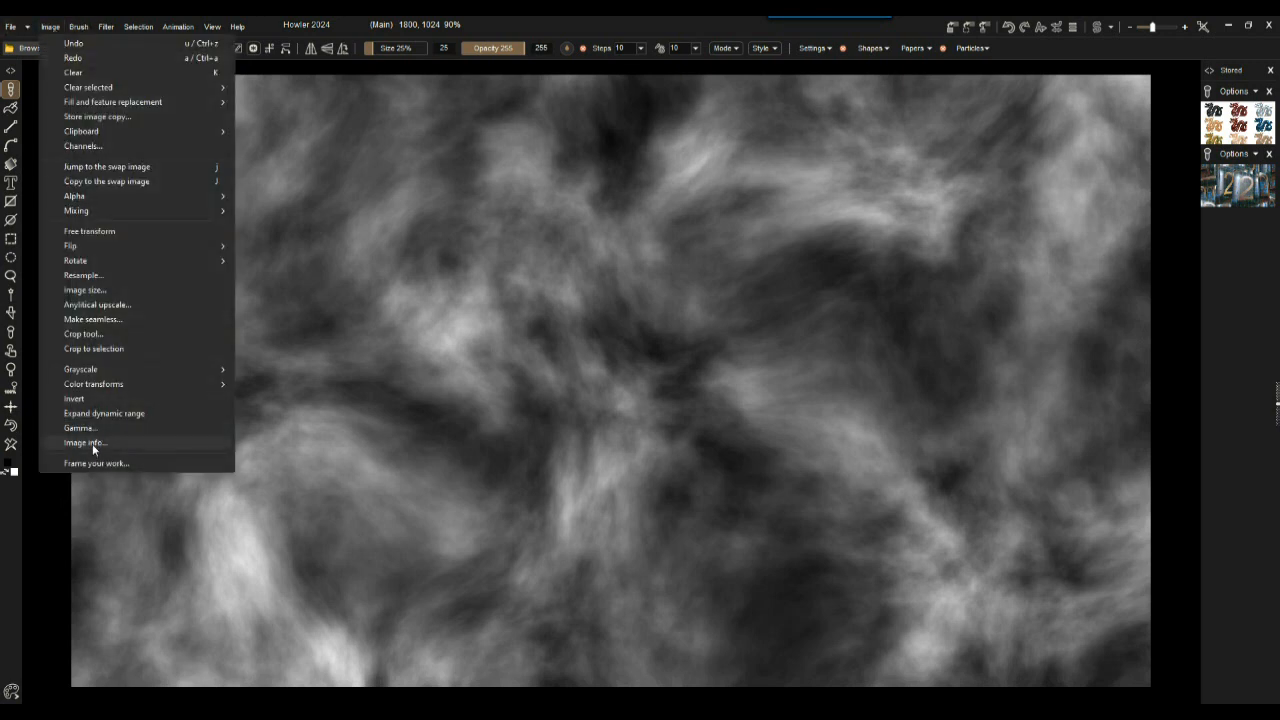
left_click(90, 443)
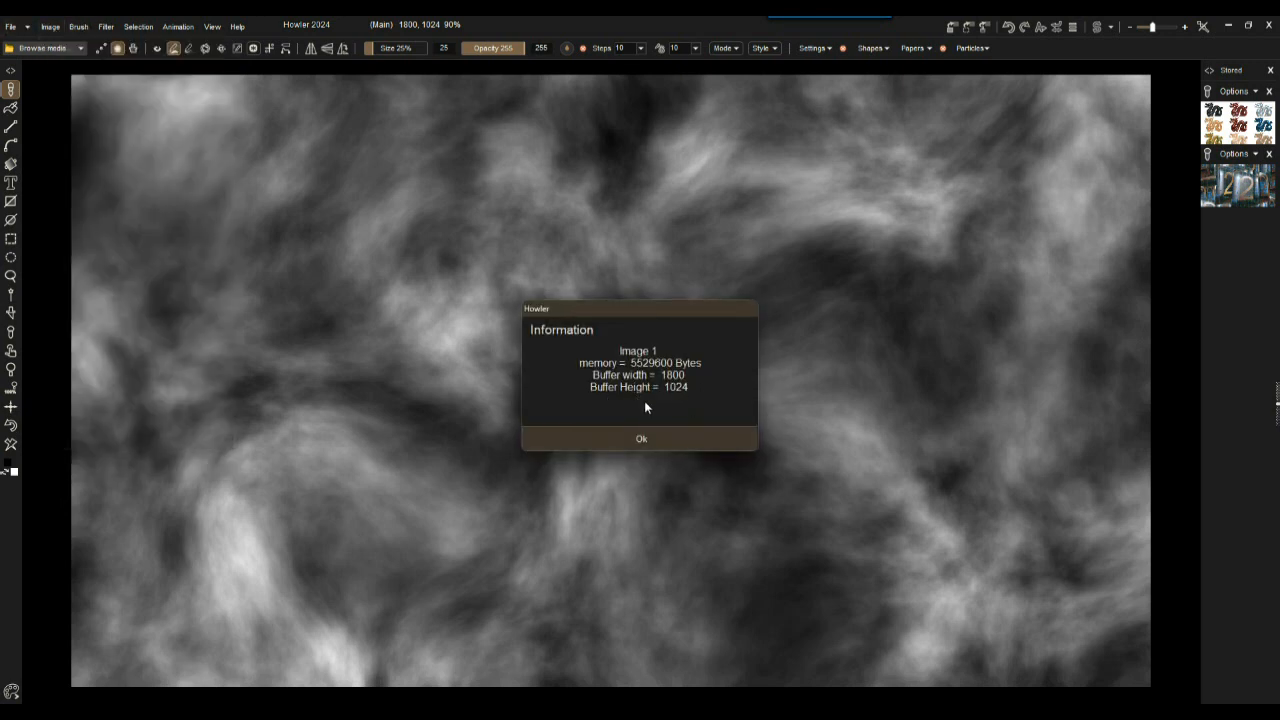
left_click(640, 440)
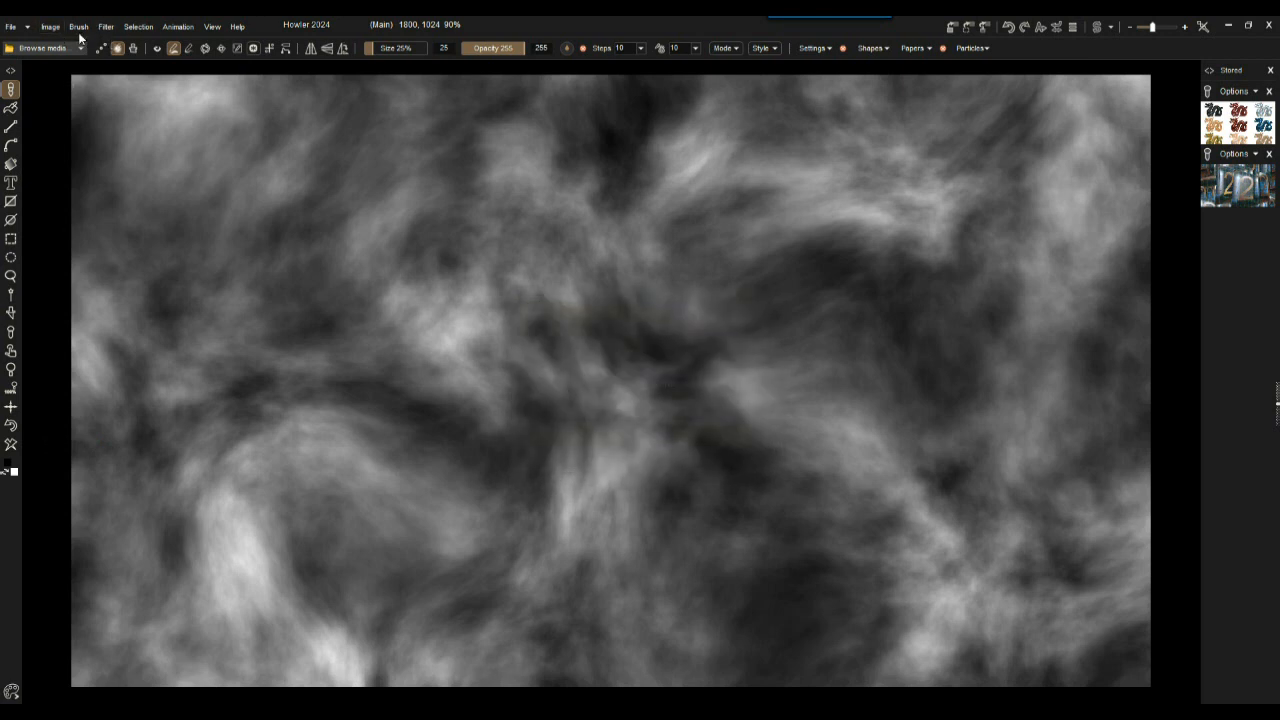
left_click(10, 27)
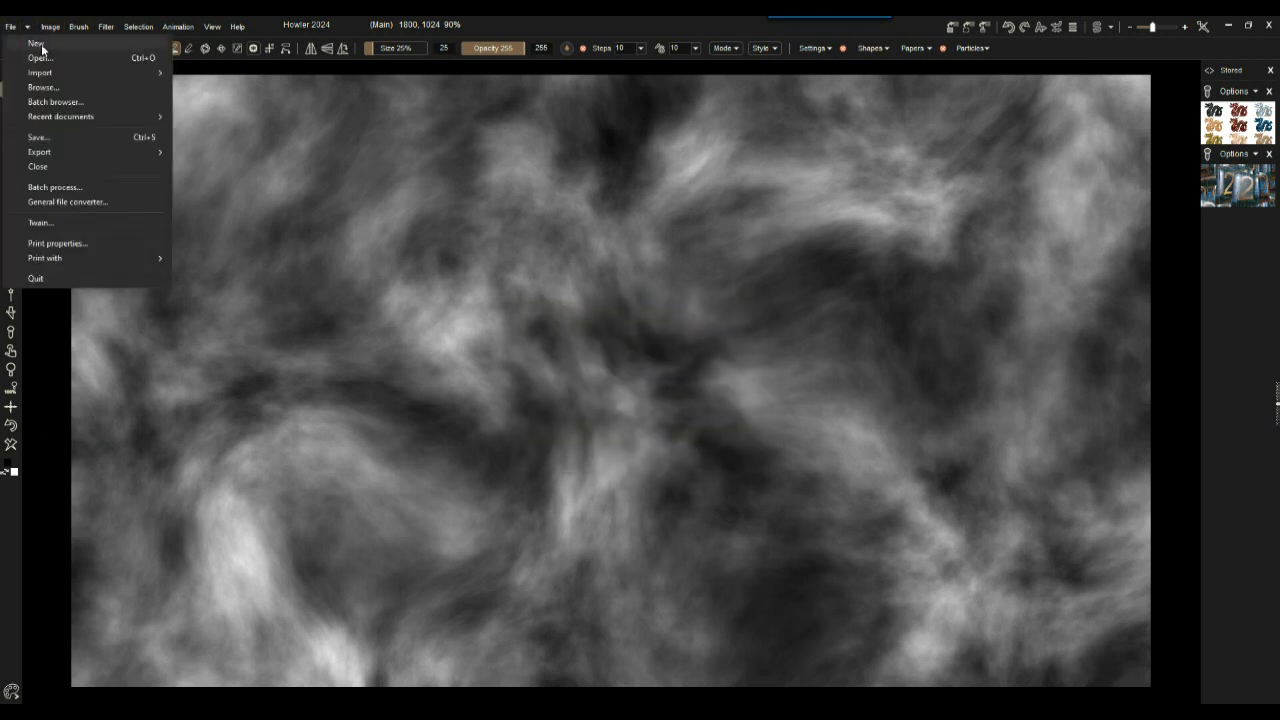
left_click(36, 43)
left_click(561, 434)
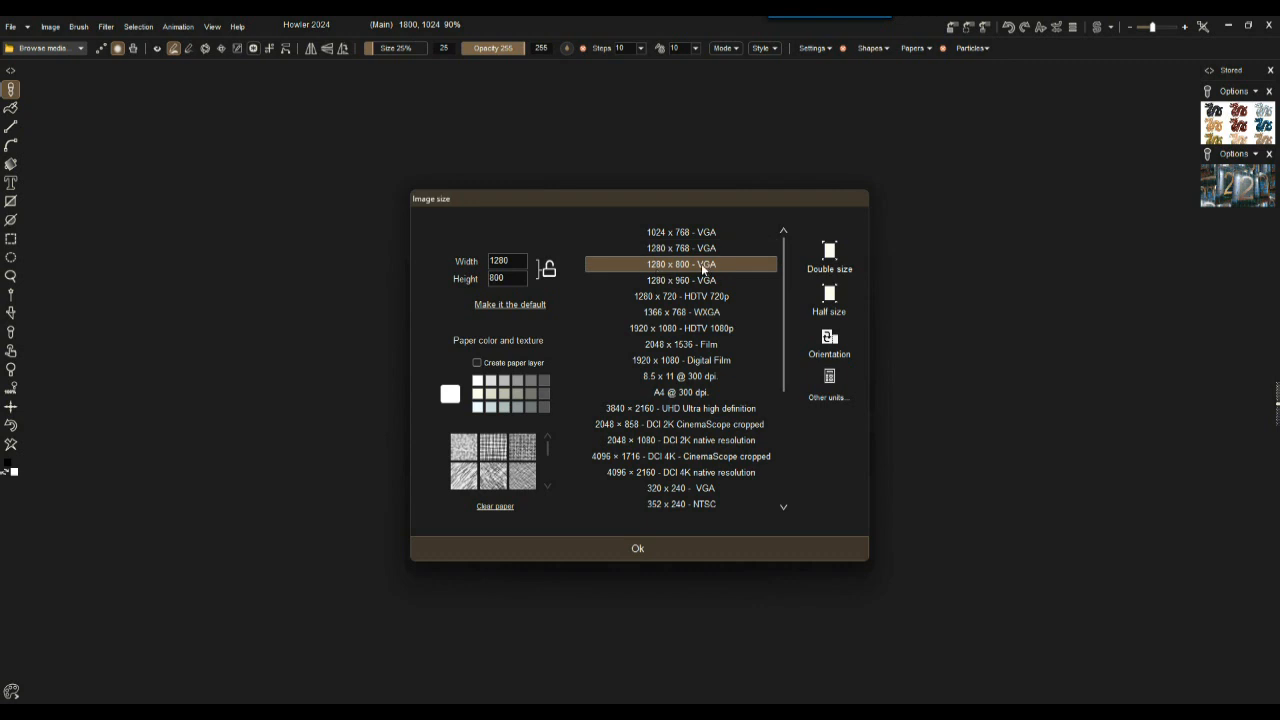
left_click(634, 557)
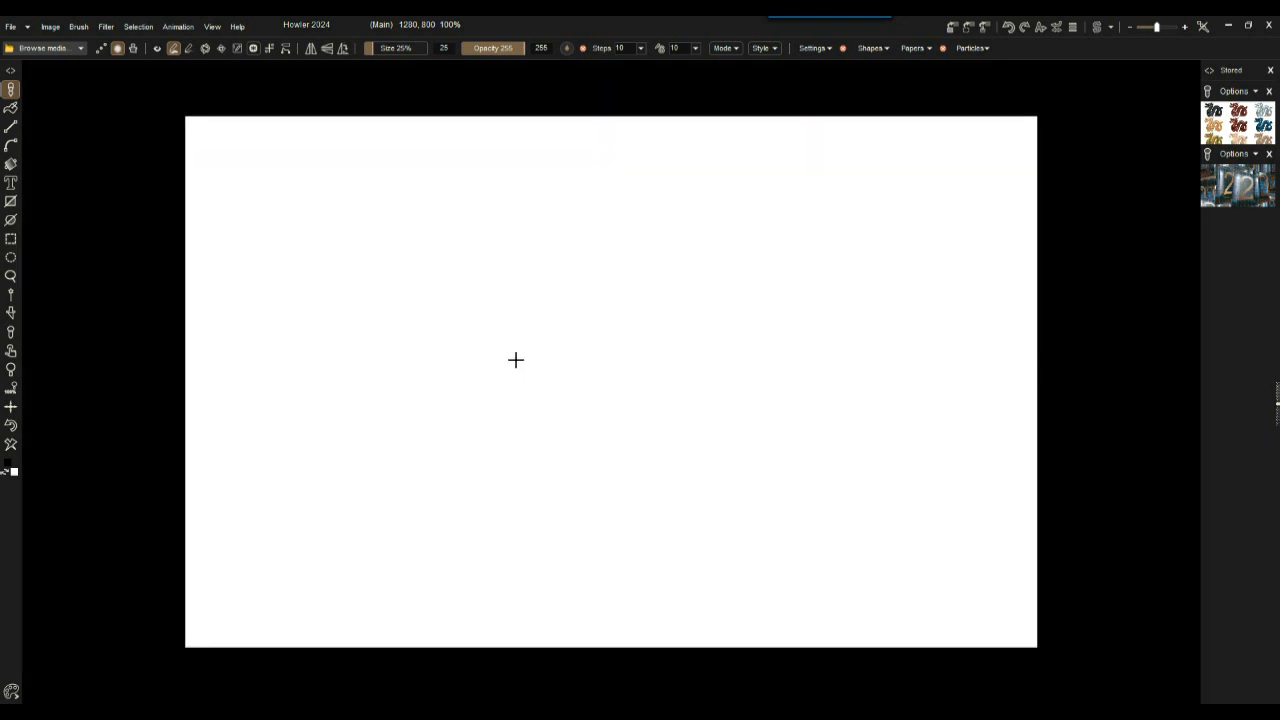
Create a 234-frame animation at 24 fps that copies the current frame.
left_click(178, 28)
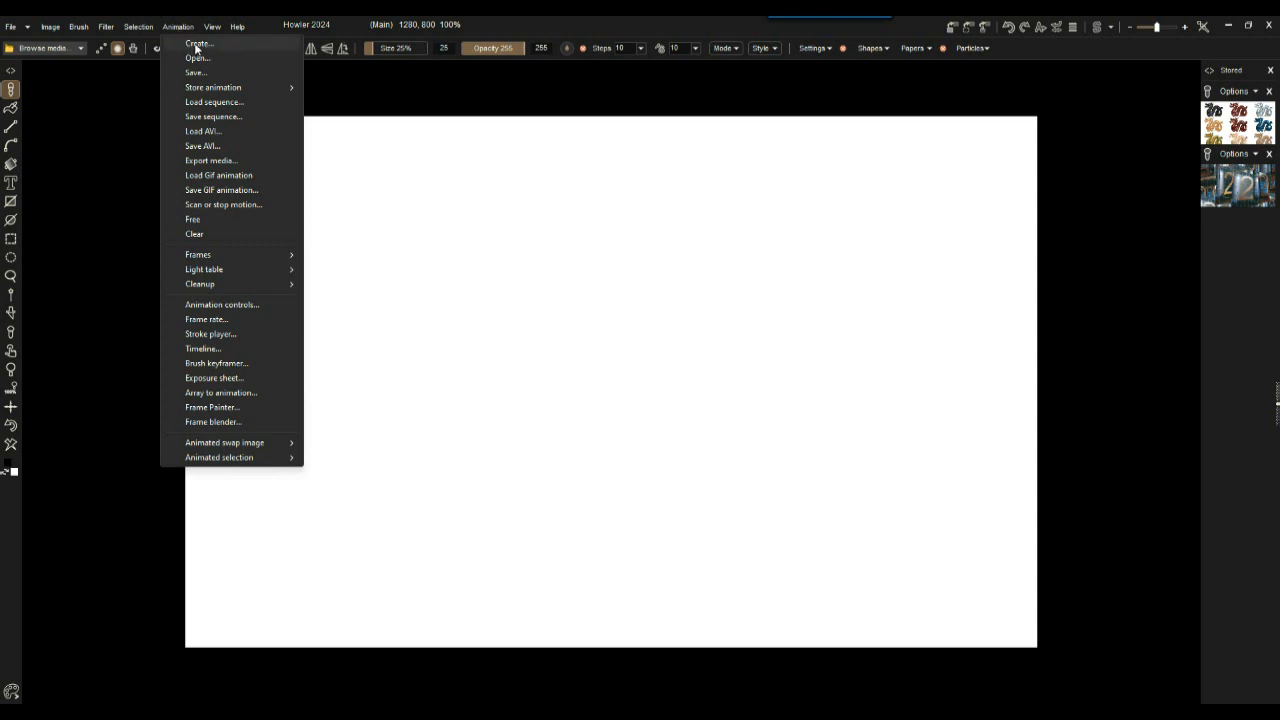
left_click(197, 45)
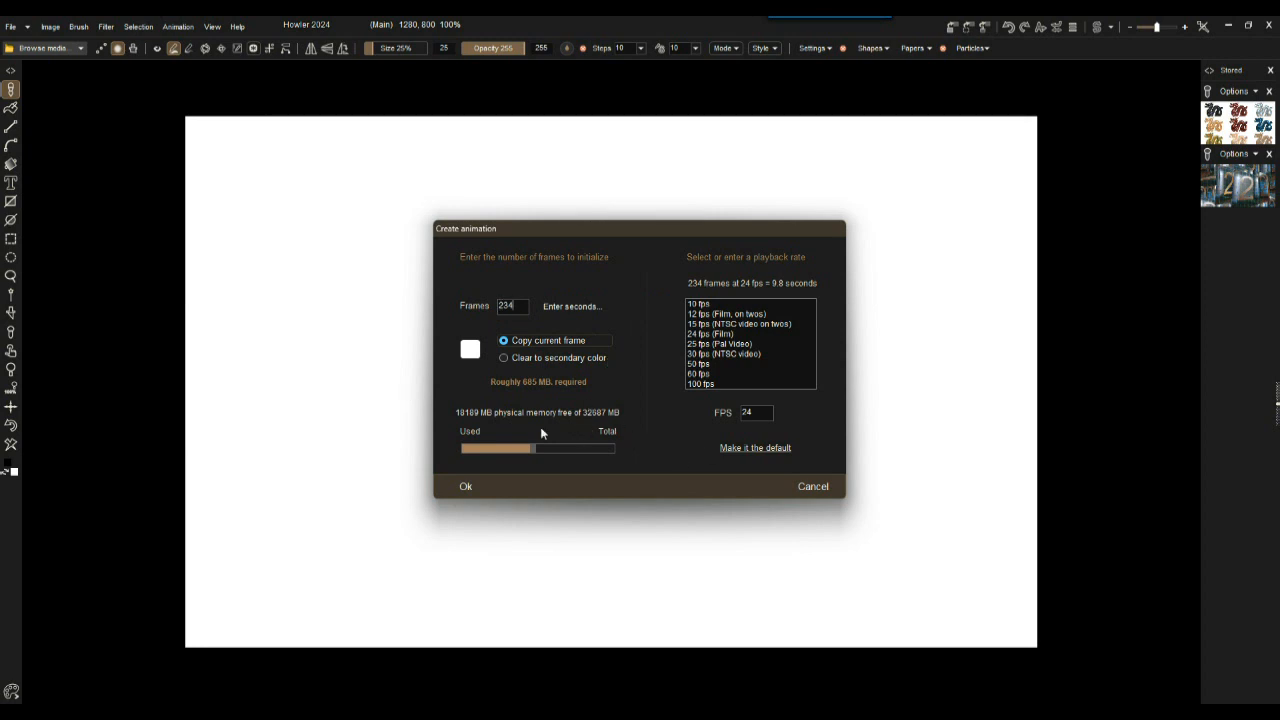
left_click(463, 487)
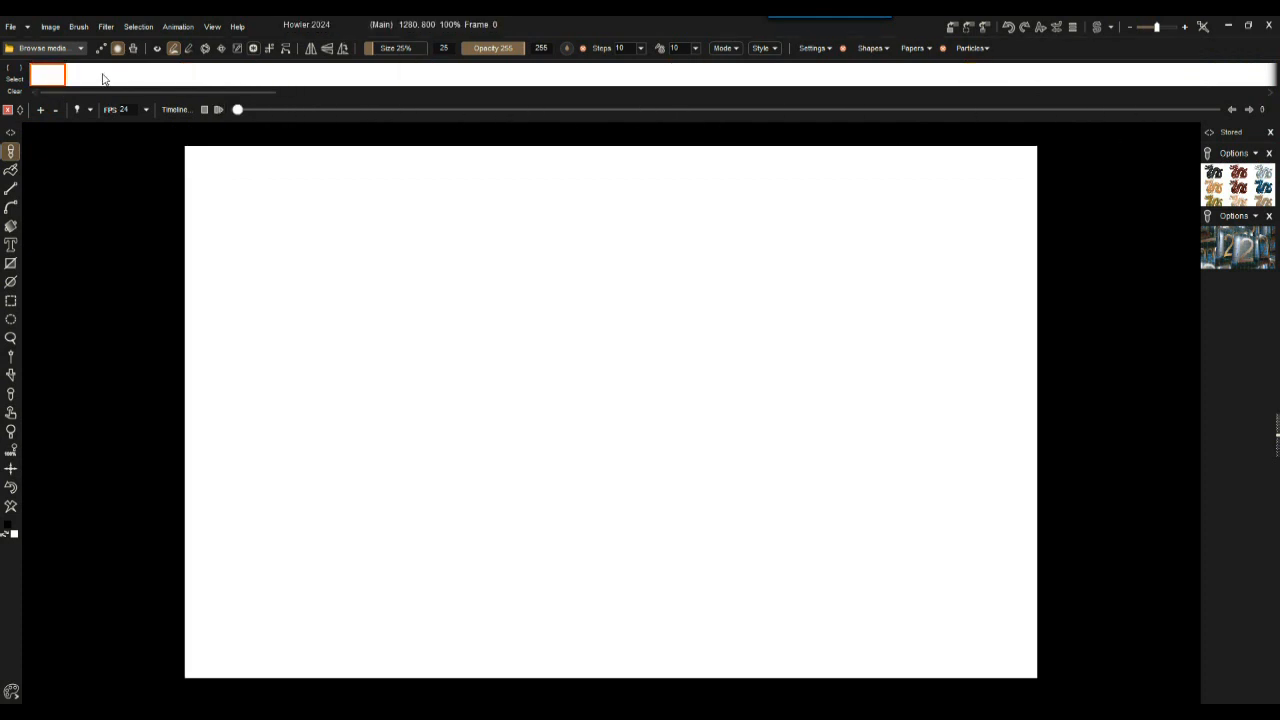
Open the Noise Tool render filter for the new animation and turn on its animated preview.
left_click(105, 27)
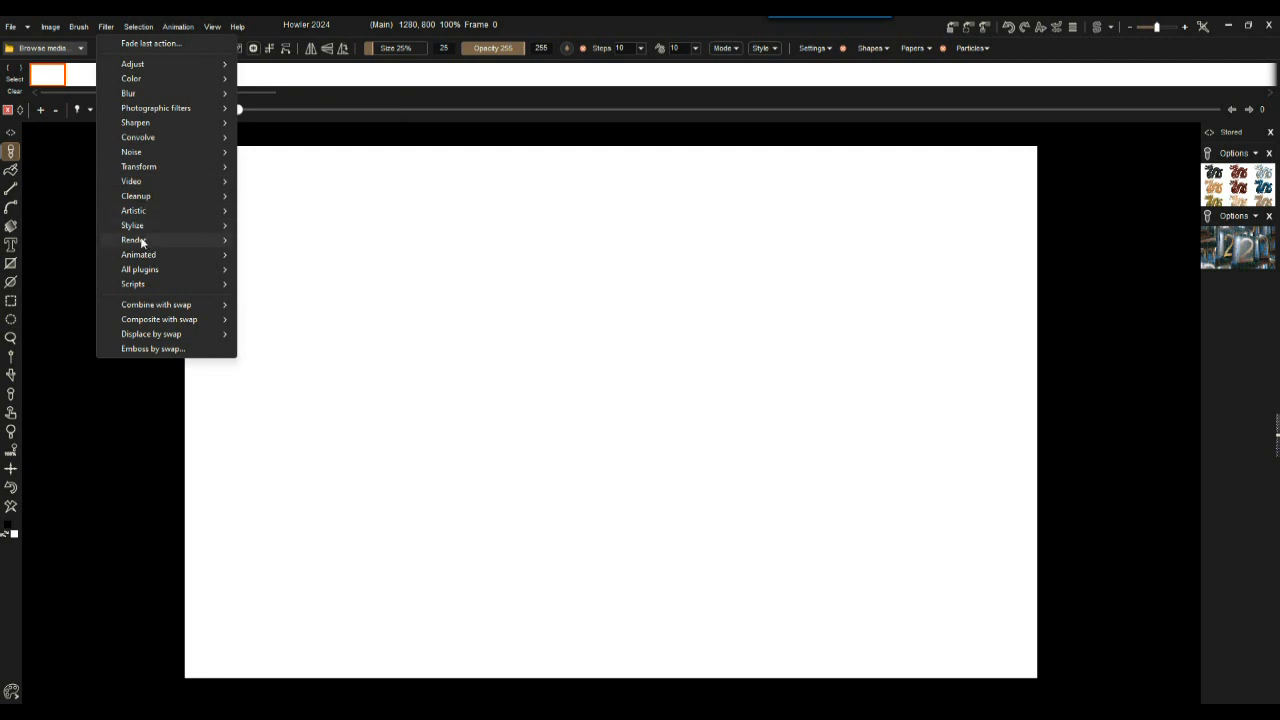
mouse_move(141, 242)
left_click(280, 255)
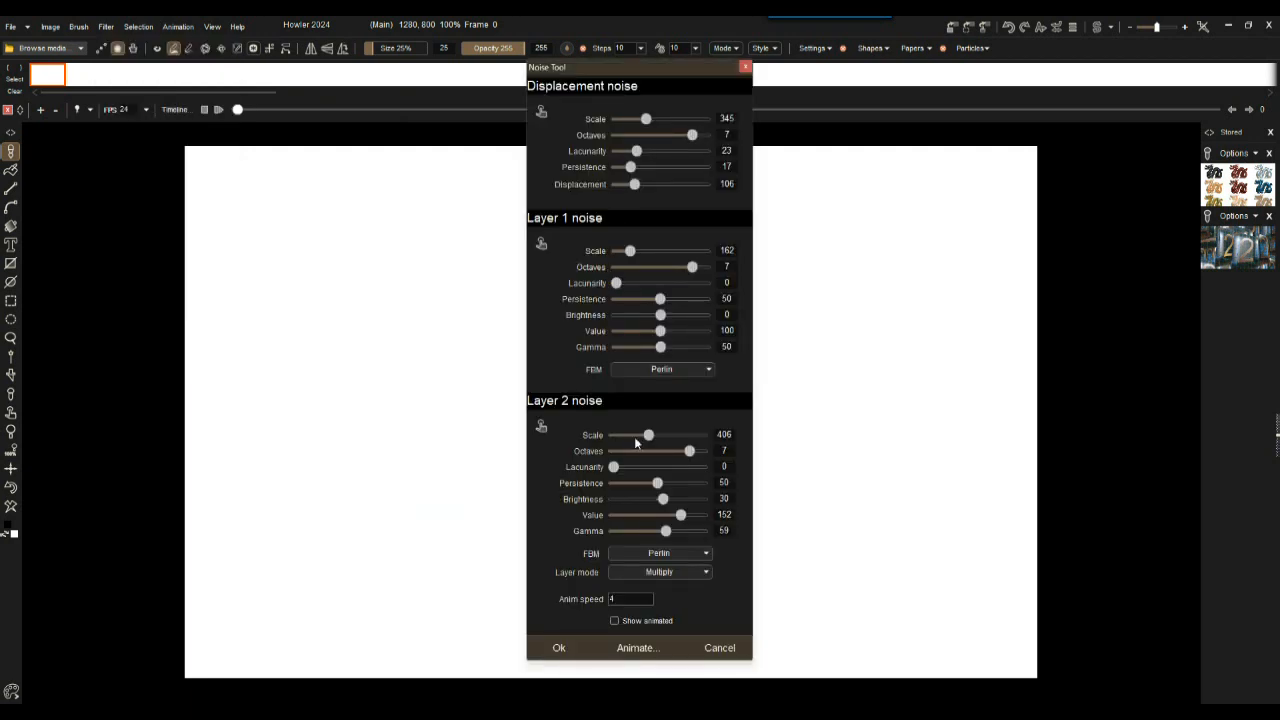
left_click(634, 622)
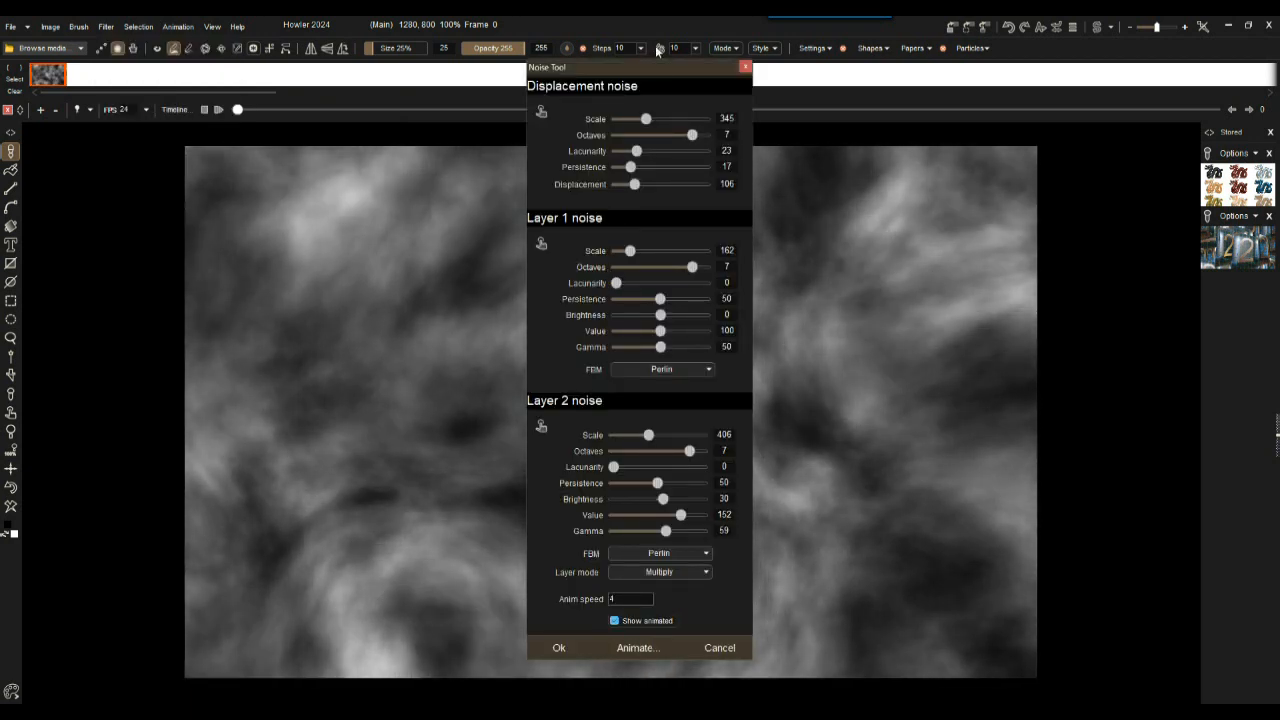
left_click_drag(648, 64, 386, 88)
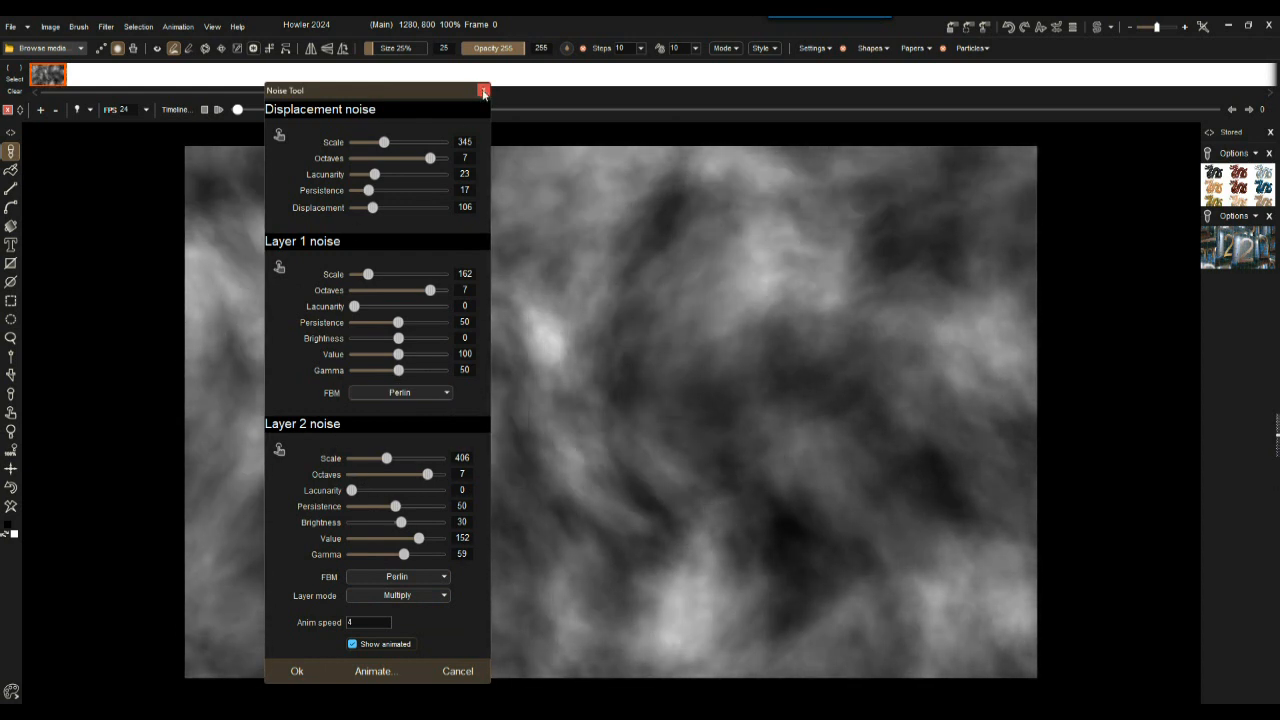
Set the displacement noise to scale 429, octaves 5 and displacement 213, and render the animated noise to all frames.
left_click_drag(438, 87, 457, 77)
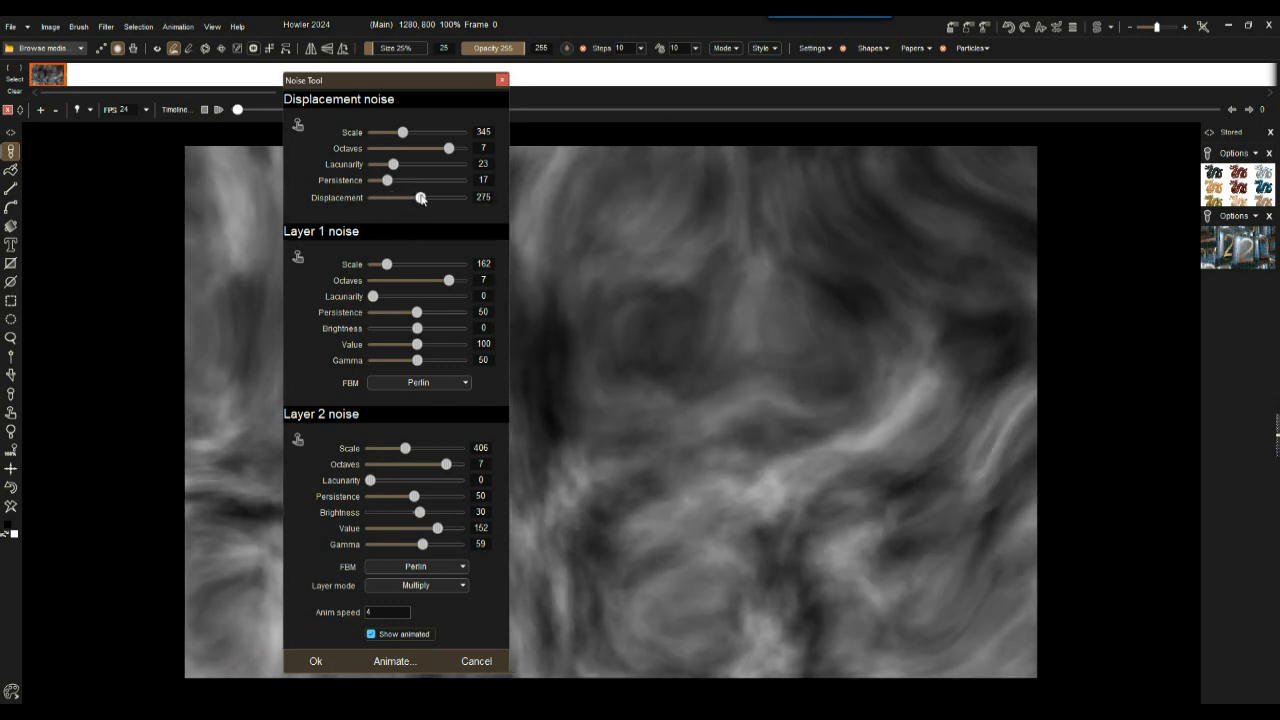
left_click_drag(403, 132, 427, 150)
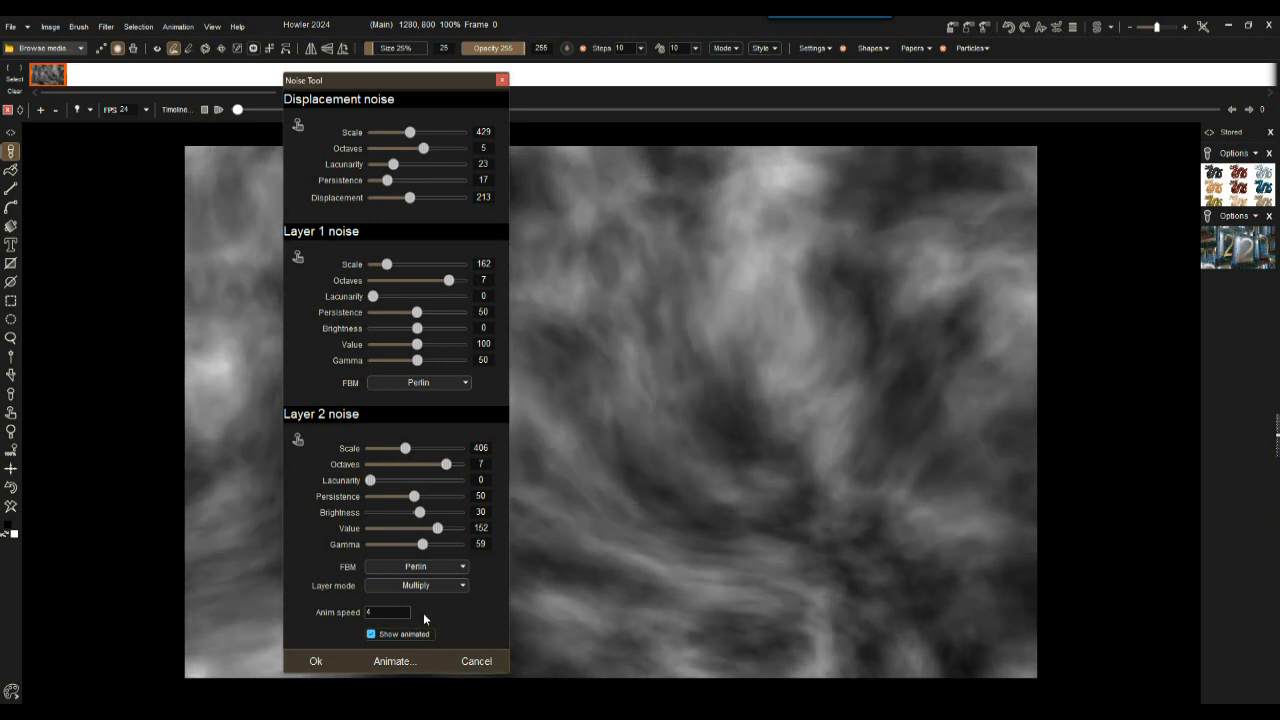
left_click(396, 662)
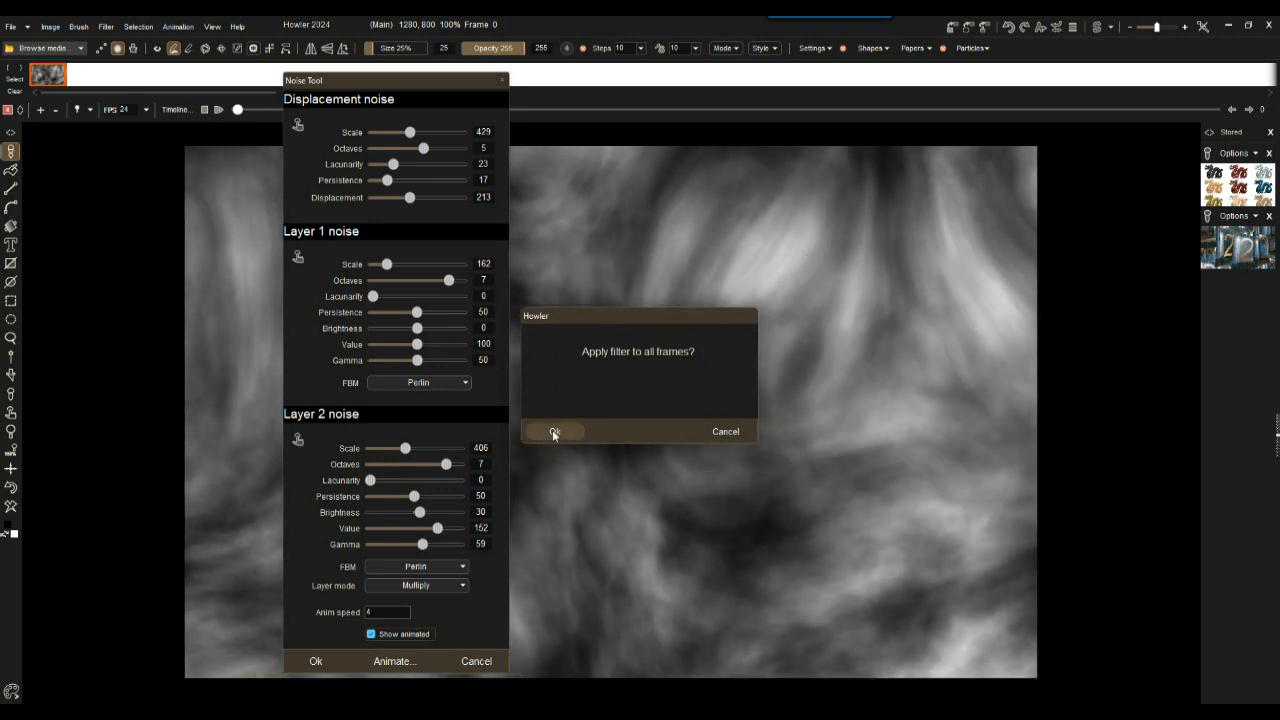
left_click(553, 433)
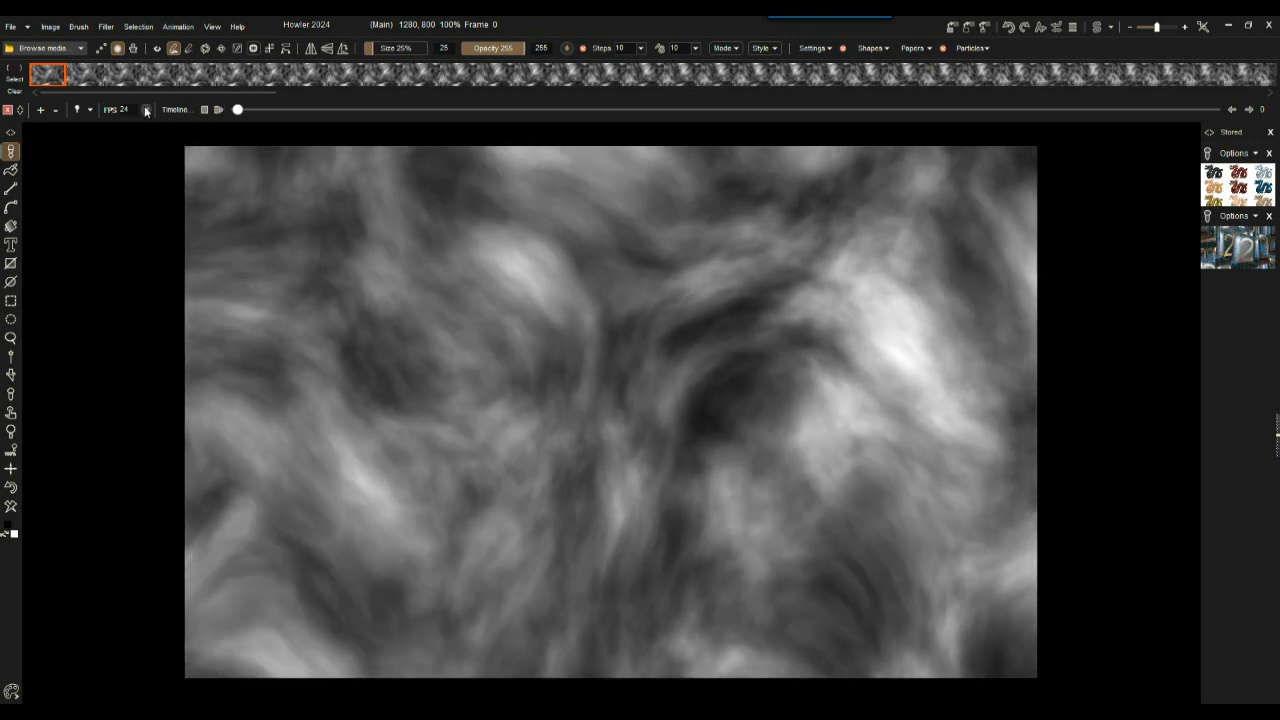
Try playing the animation at 60 fps and return the frame rate to 24 fps.
left_click(146, 109)
left_click(156, 213)
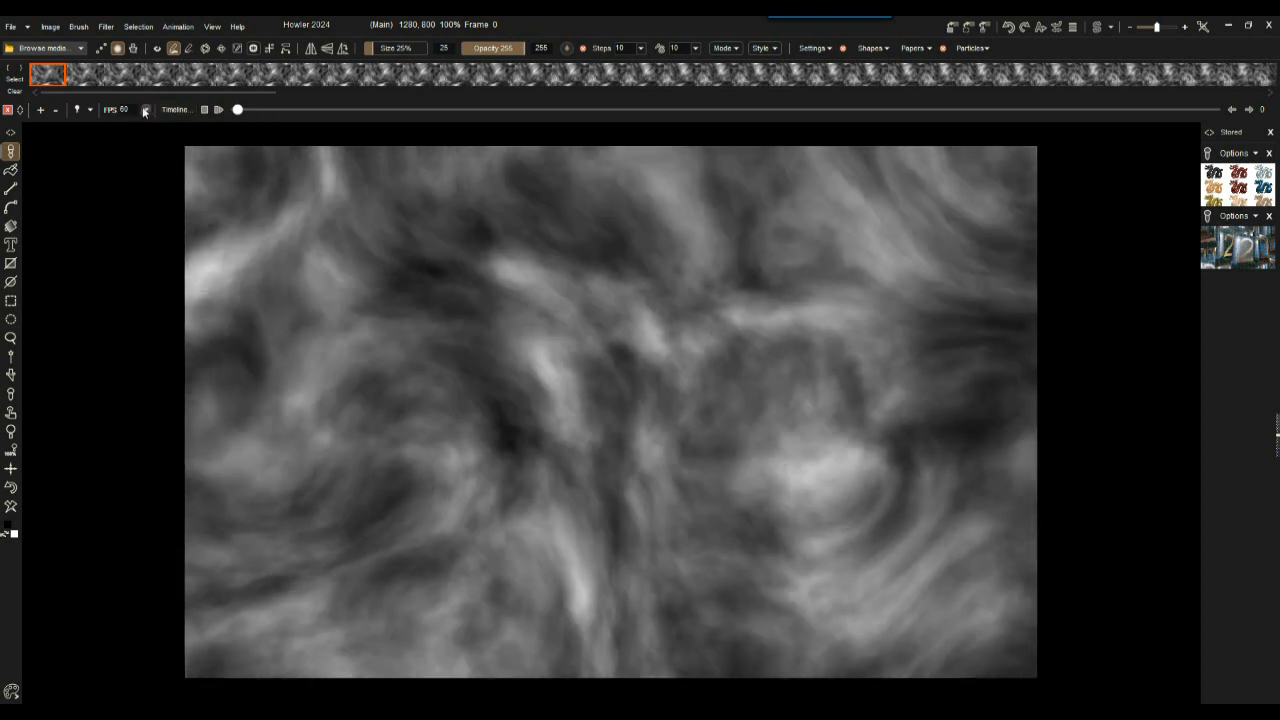
left_click(146, 109)
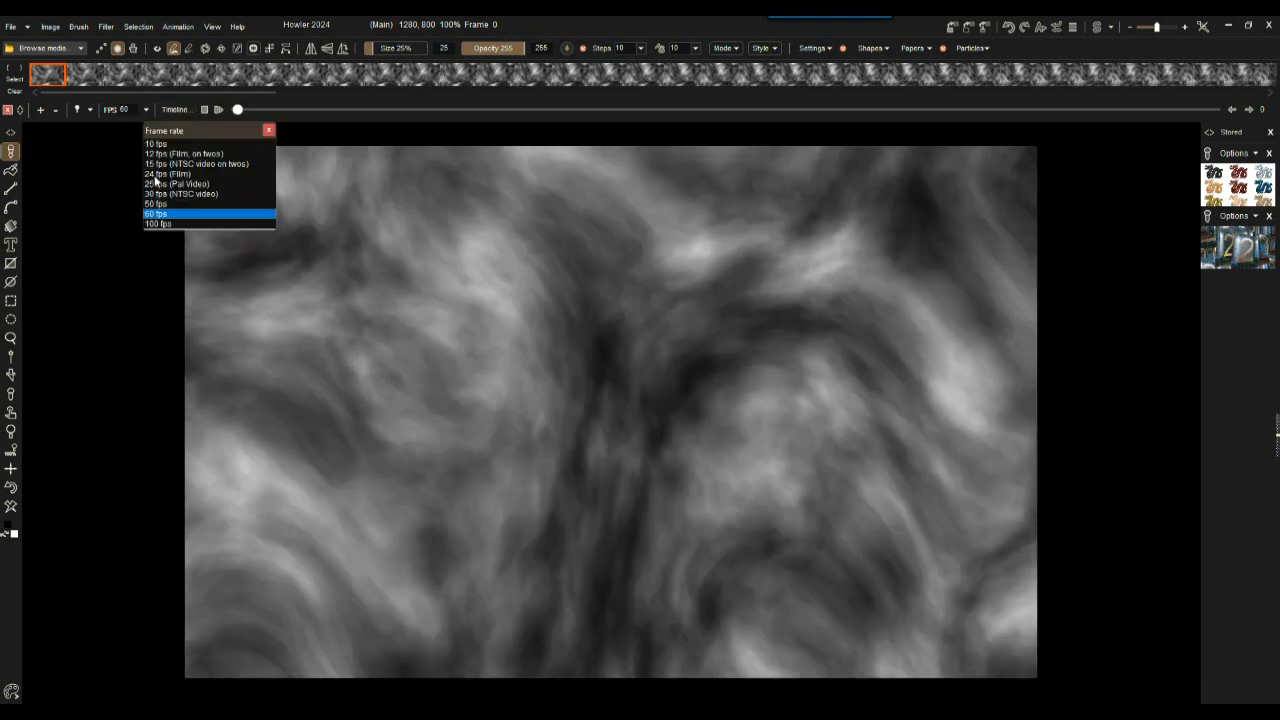
left_click(155, 173)
mouse_move(237, 109)
left_mouse_down()
mouse_move(506, 111)
mouse_move(221, 114)
left_mouse_up()
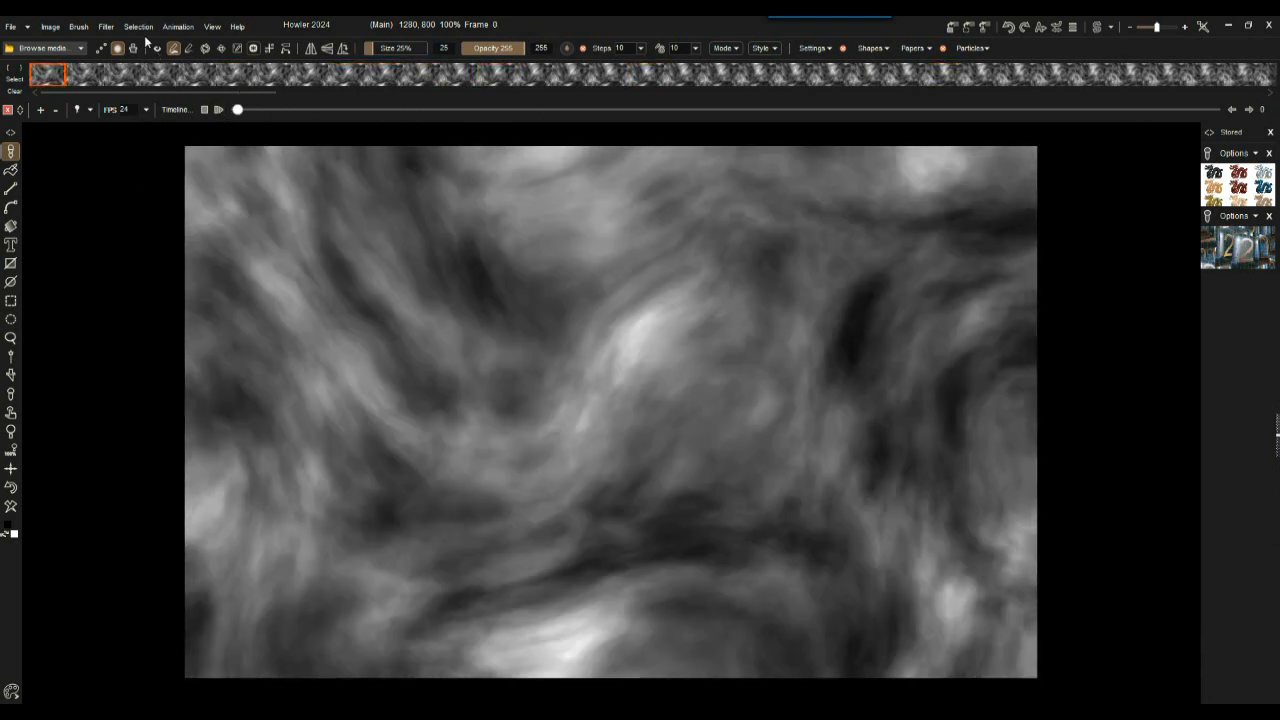
Store the noise animation to disc and move its stored-animation window fully into view.
left_click(184, 28)
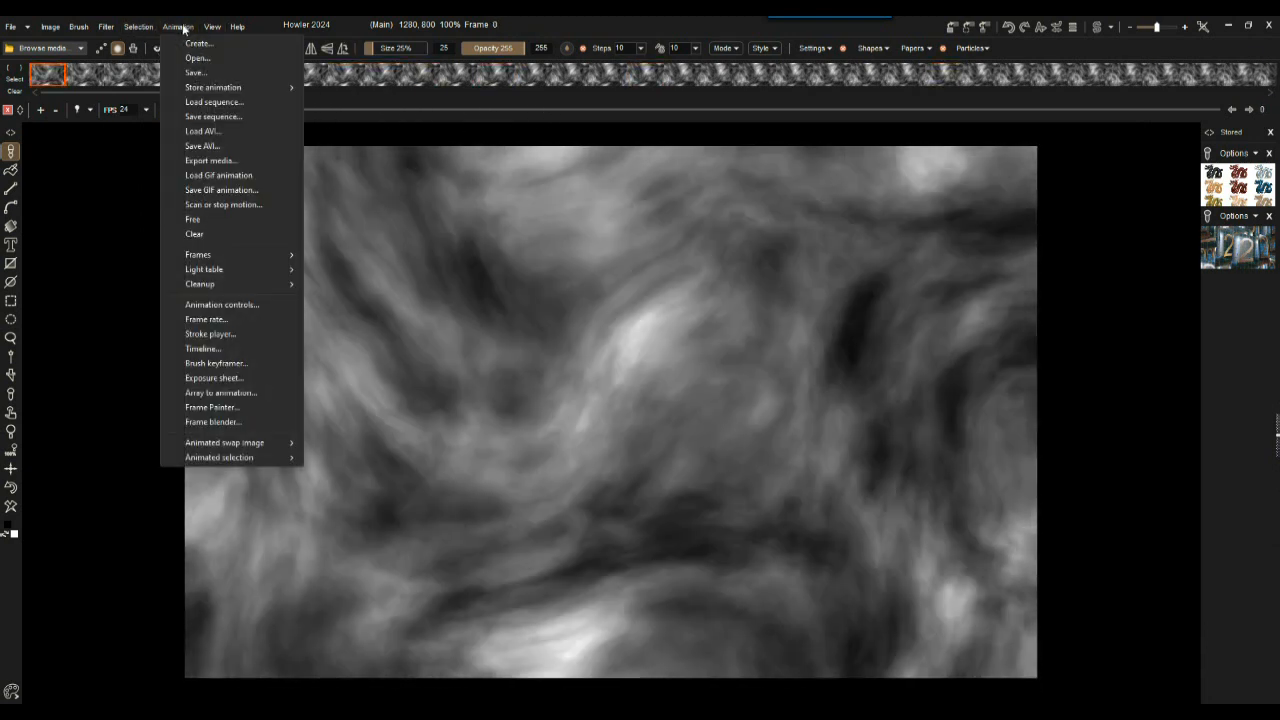
mouse_move(200, 89)
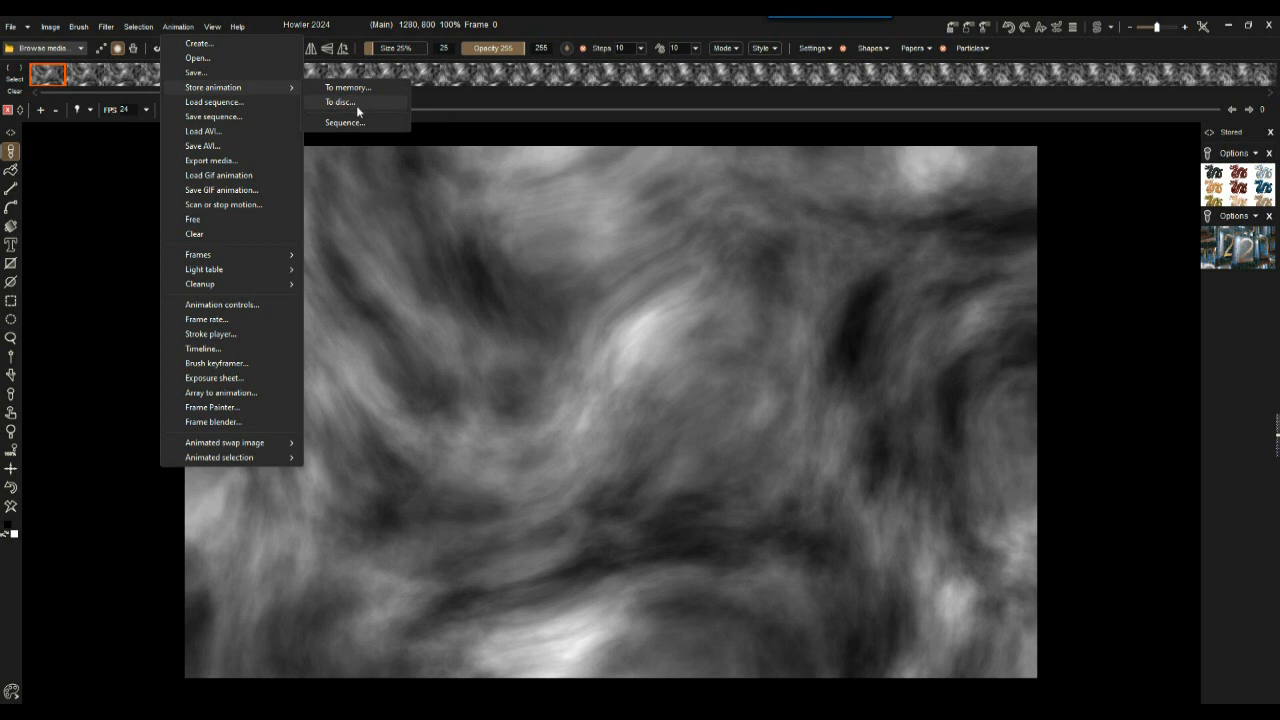
left_click(343, 104)
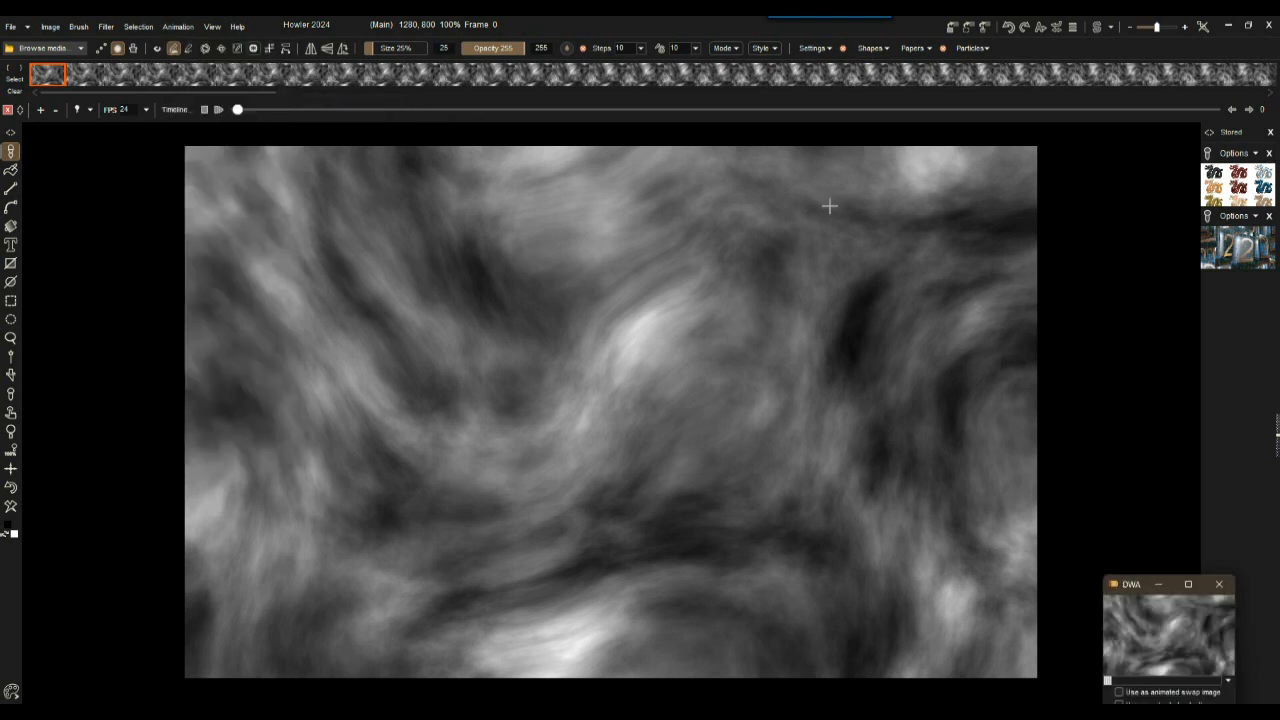
left_click_drag(1136, 585, 1138, 543)
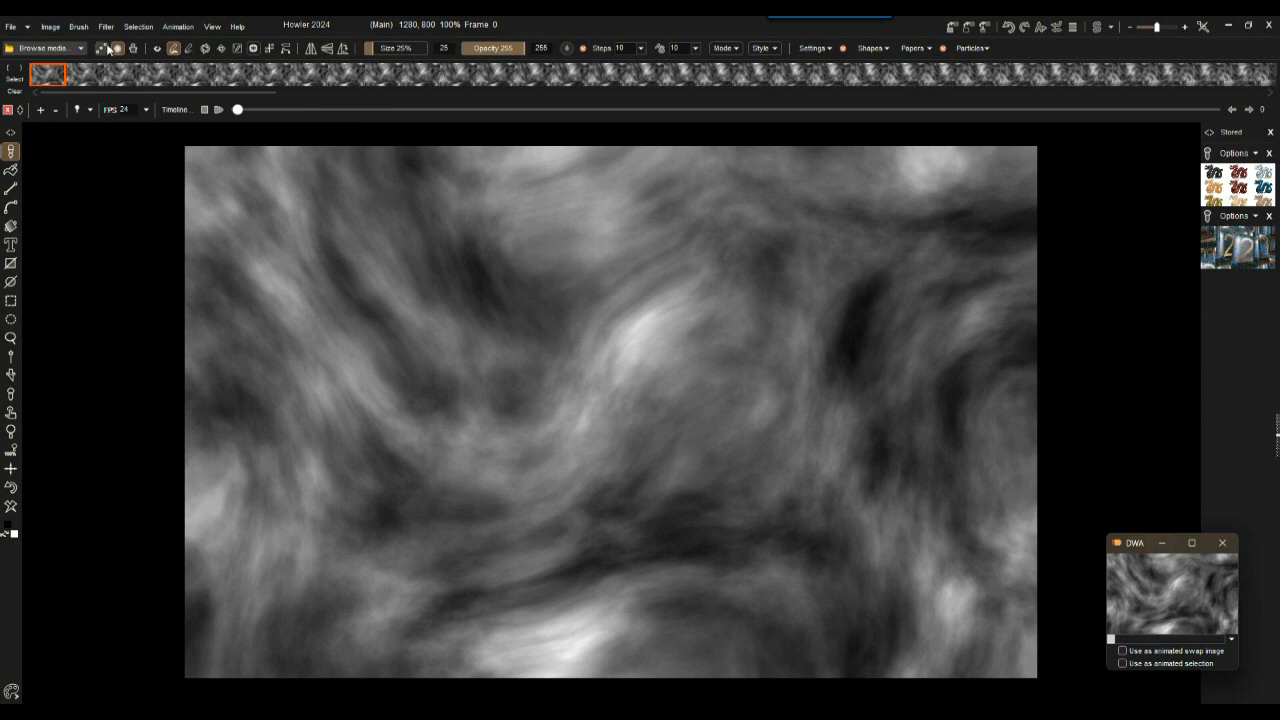
Make the whole animation seamless with 22% trim in x and y, keeping the original size, and play it.
left_click(51, 27)
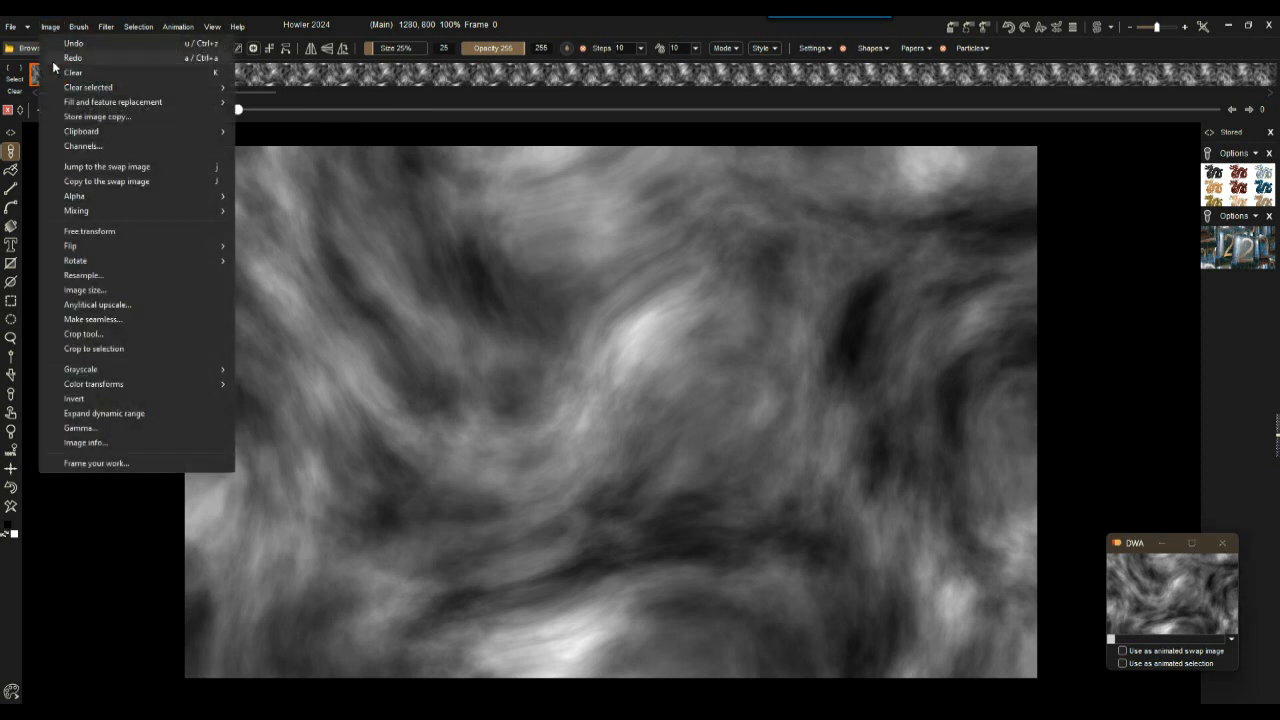
left_click(93, 319)
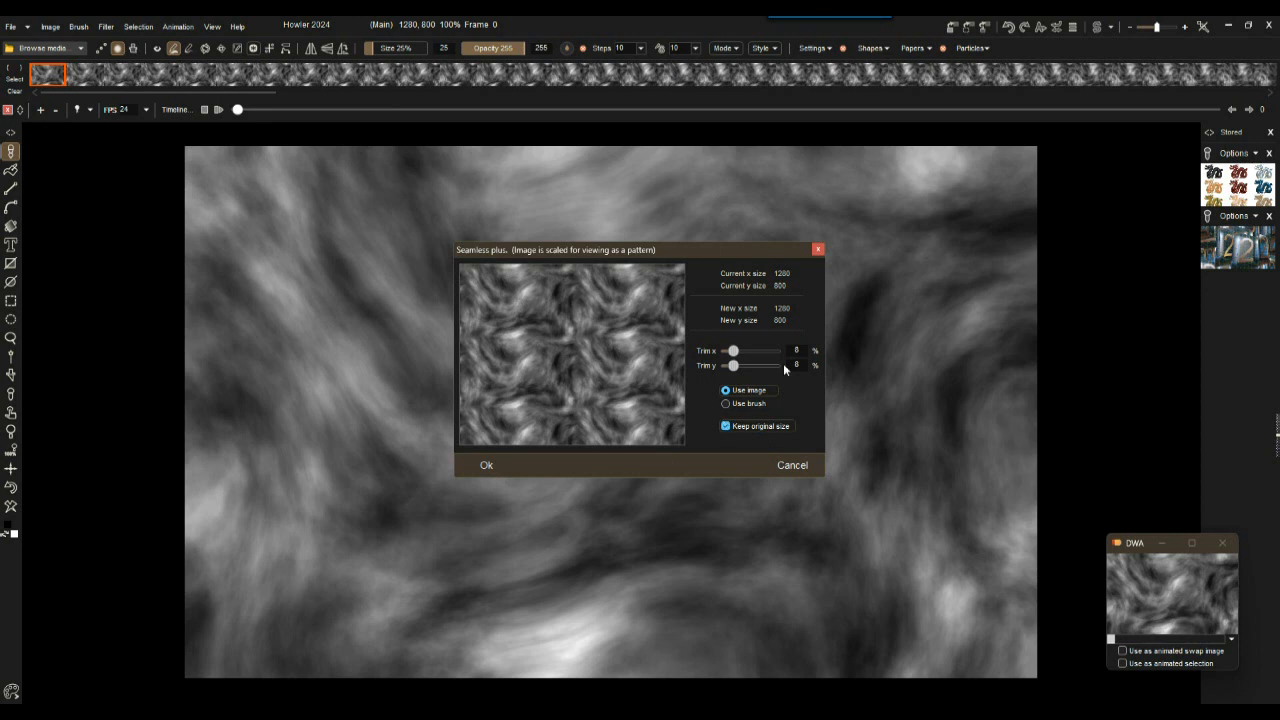
mouse_move(735, 352)
left_mouse_down()
mouse_move(760, 352)
mouse_move(745, 355)
left_mouse_up()
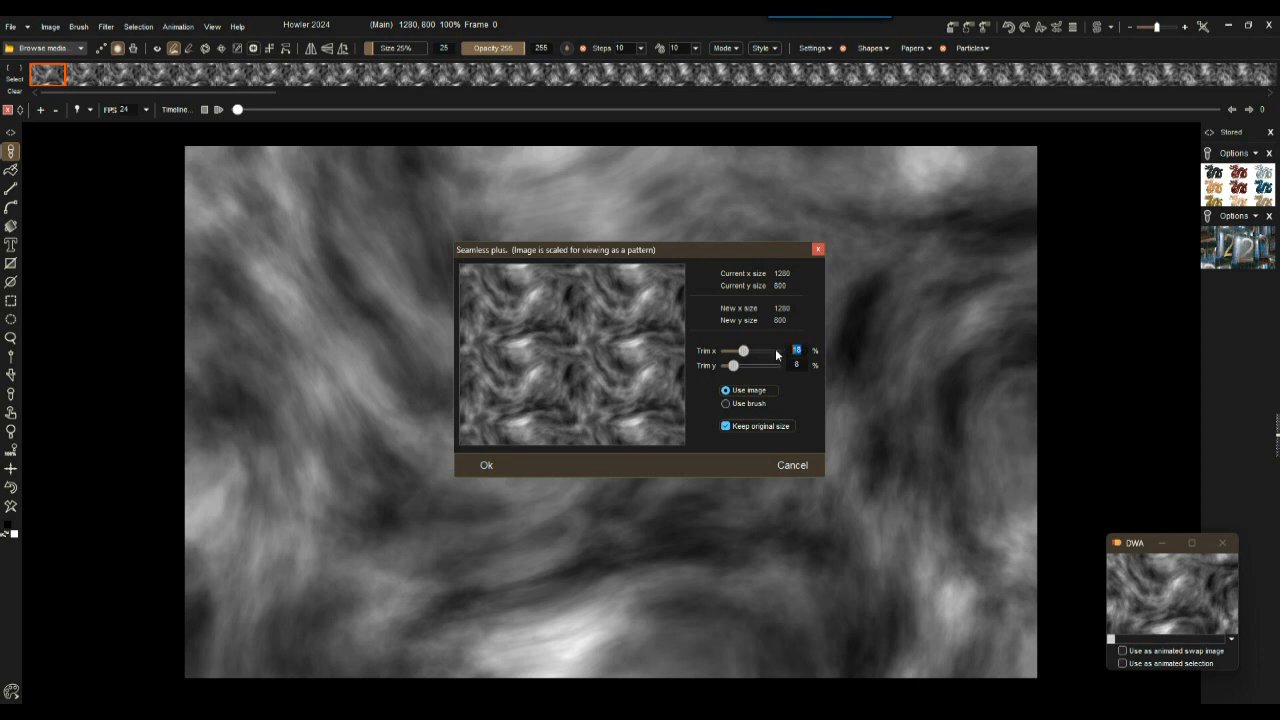
type("22")
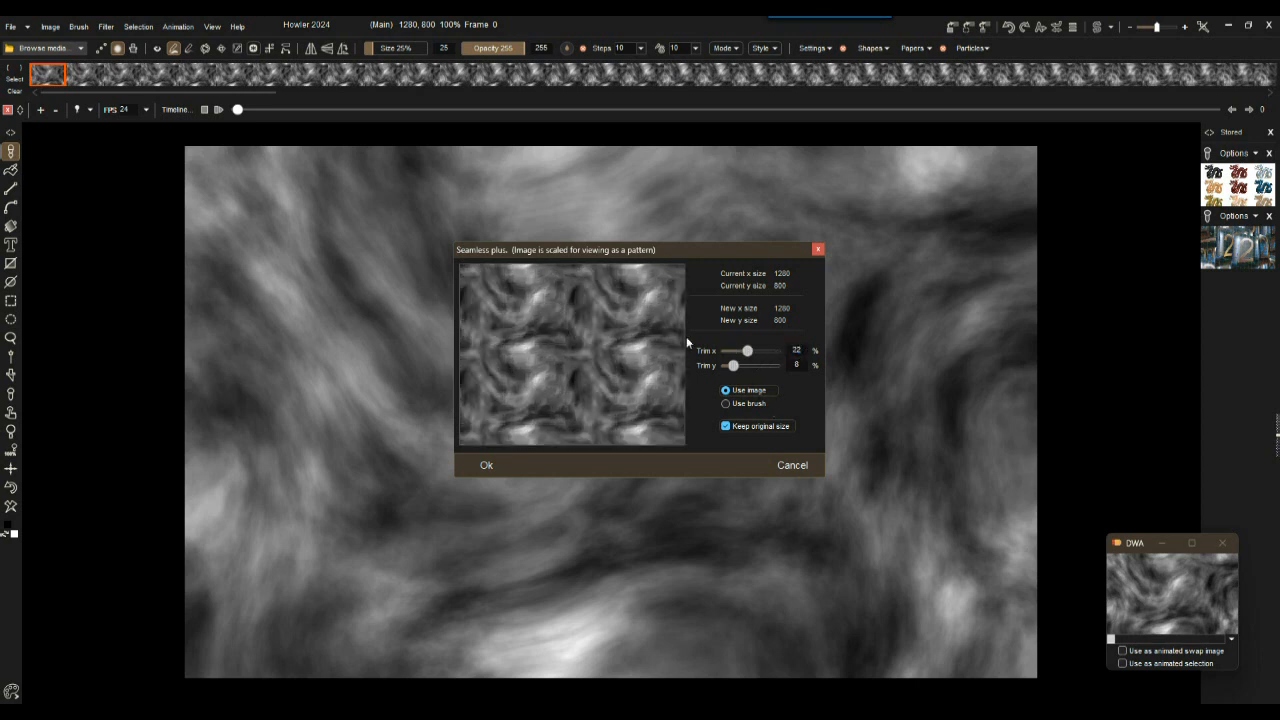
double_click(797, 364)
type("22")
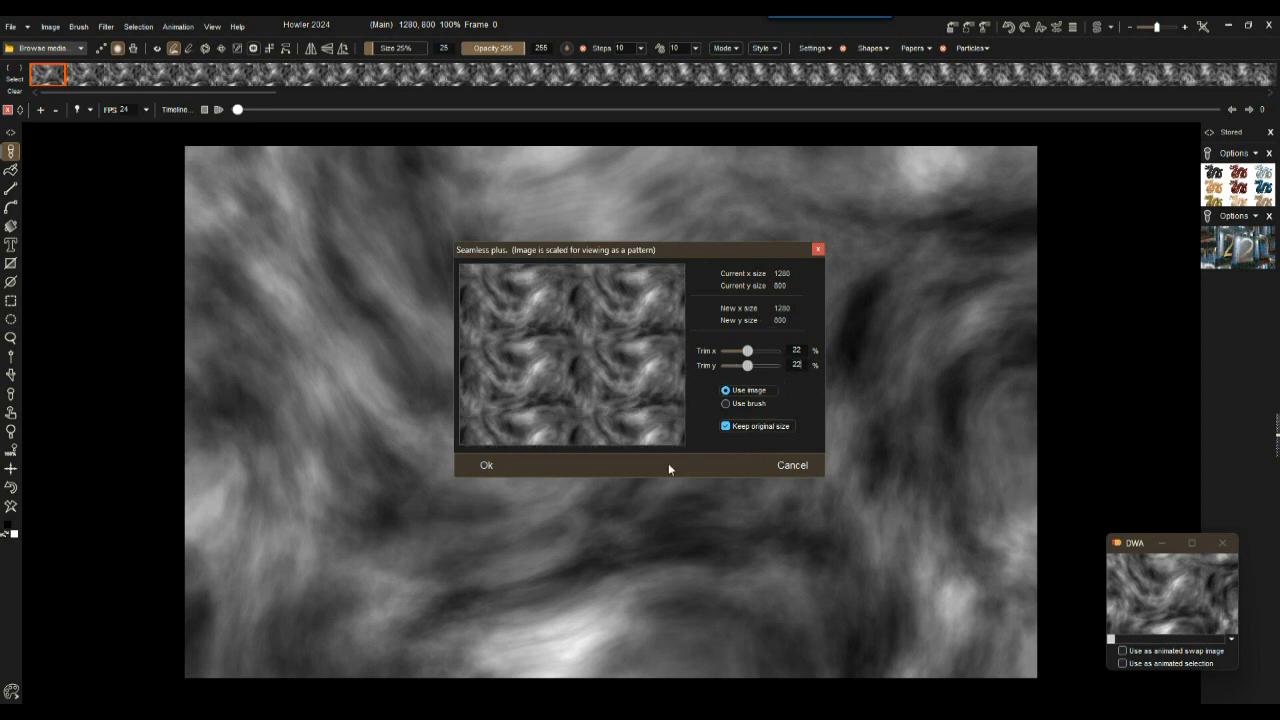
left_click(488, 464)
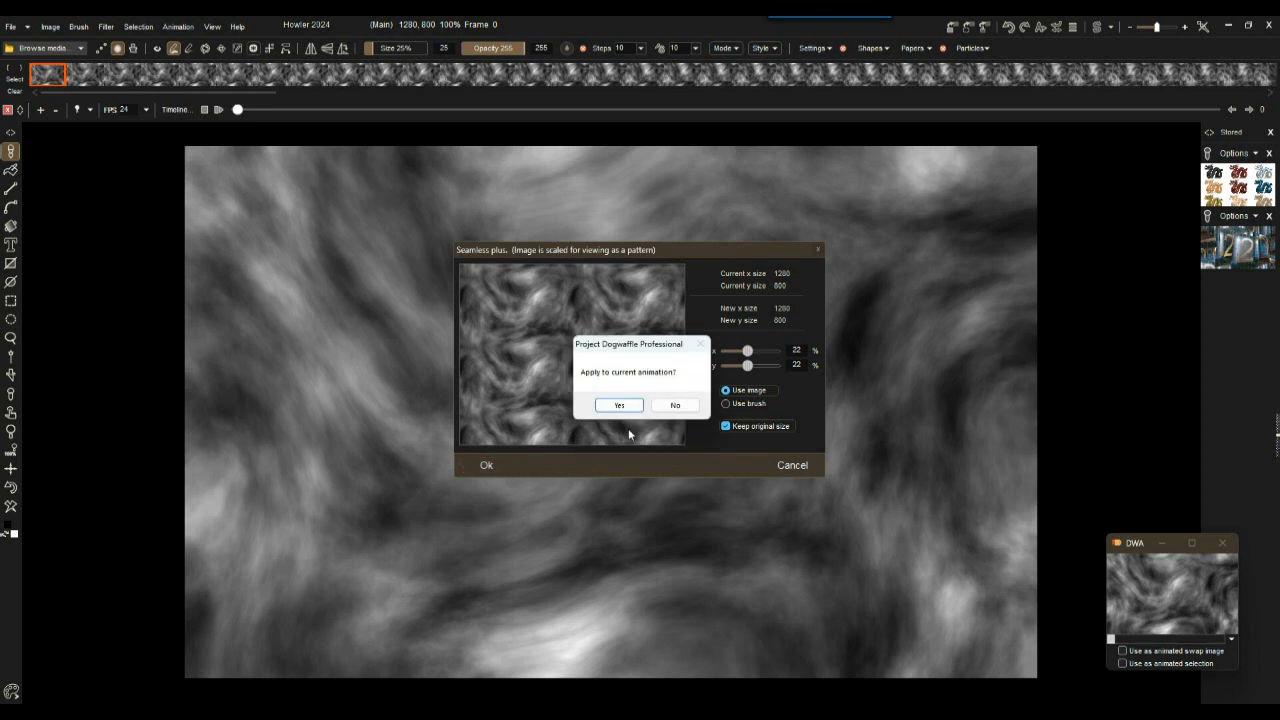
left_click(614, 402)
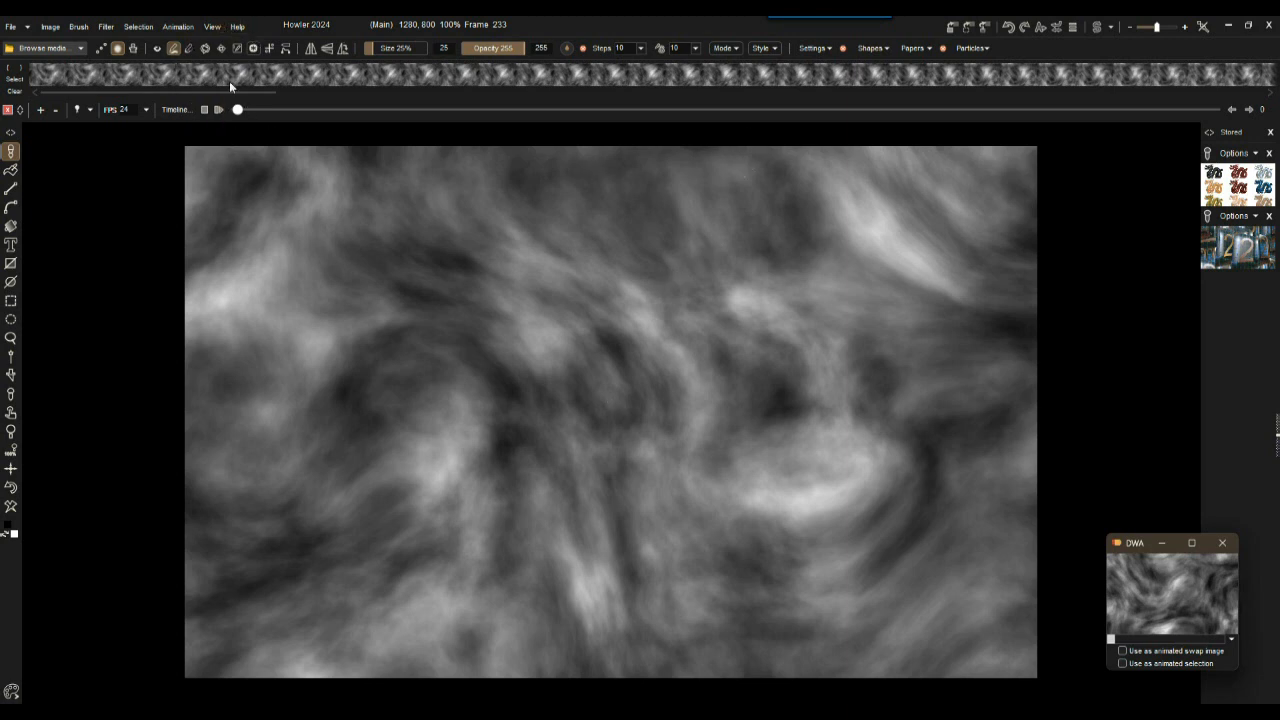
left_click_drag(238, 113, 198, 114)
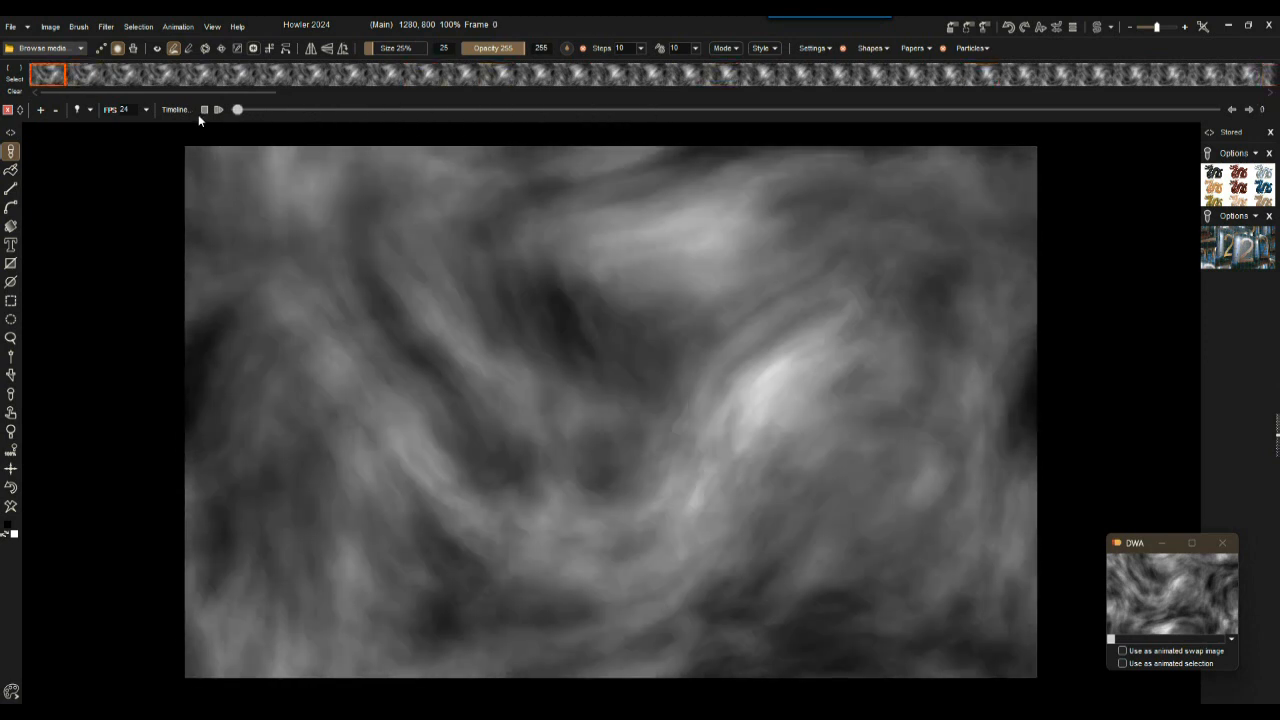
Try offsetting the current frame with the Shift transform to check its seams.
left_click(107, 27)
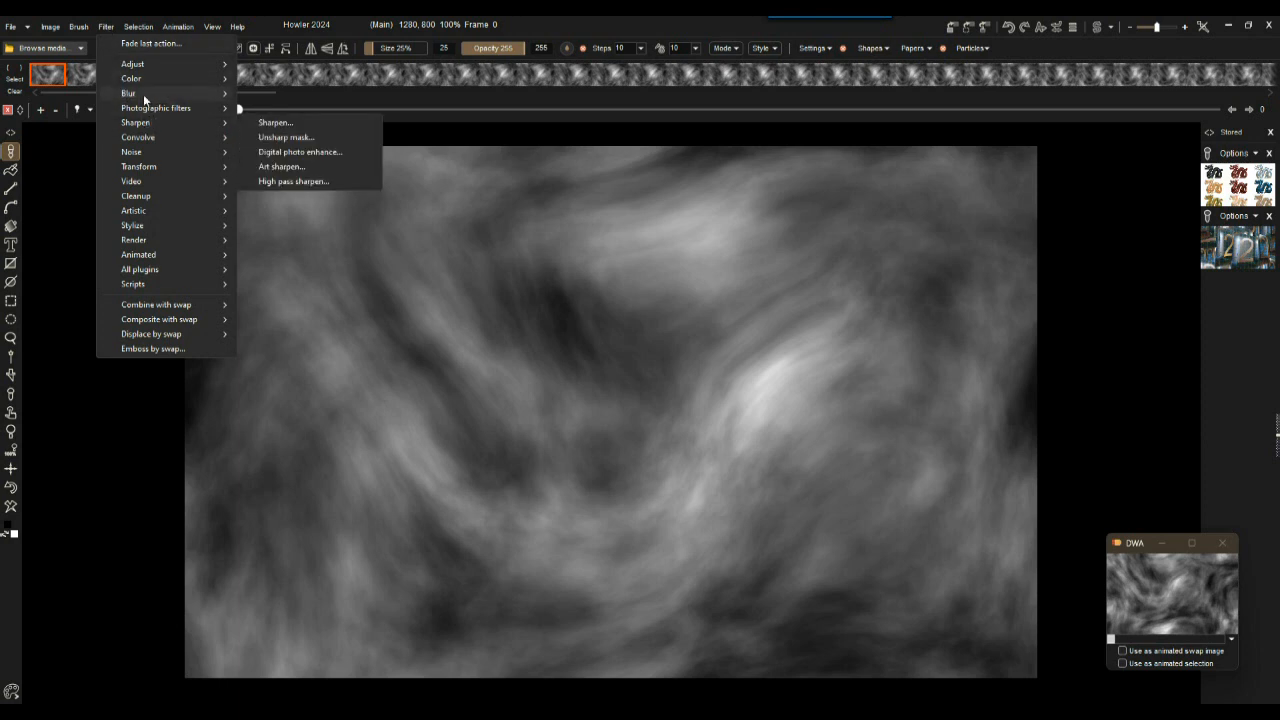
mouse_move(146, 167)
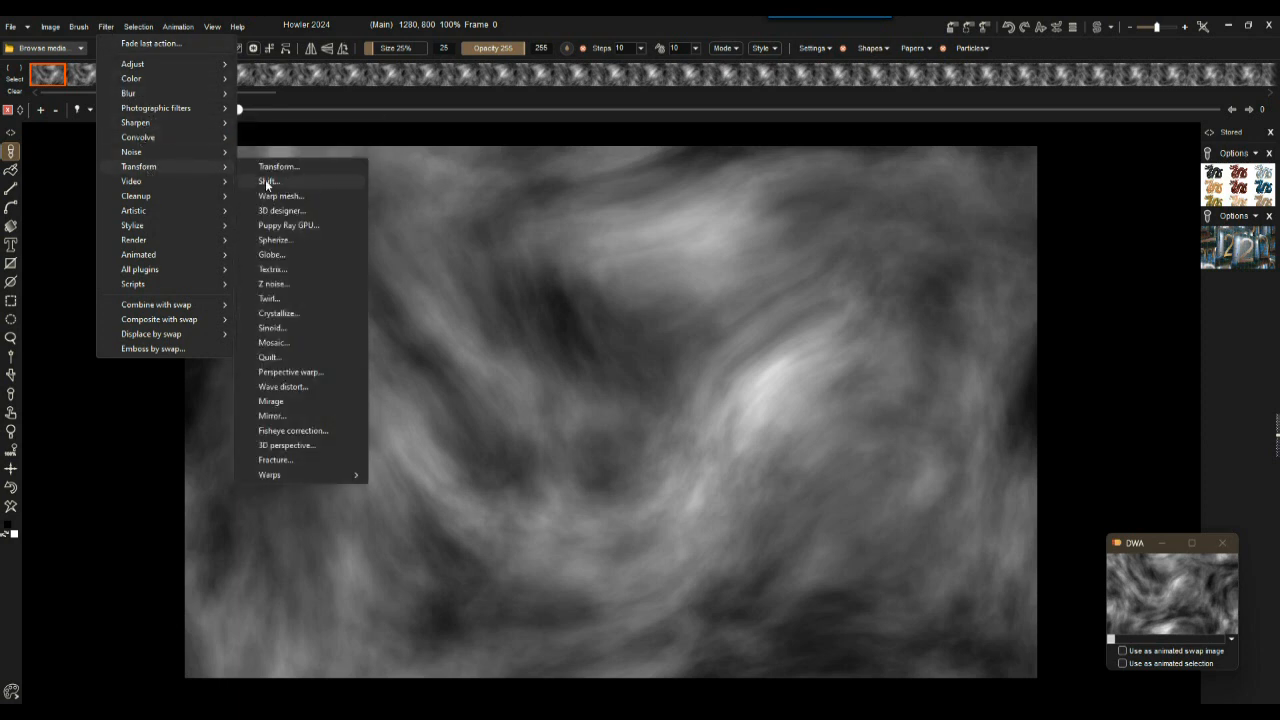
left_click(267, 187)
left_click_drag(588, 313, 42, 445)
left_click(683, 435)
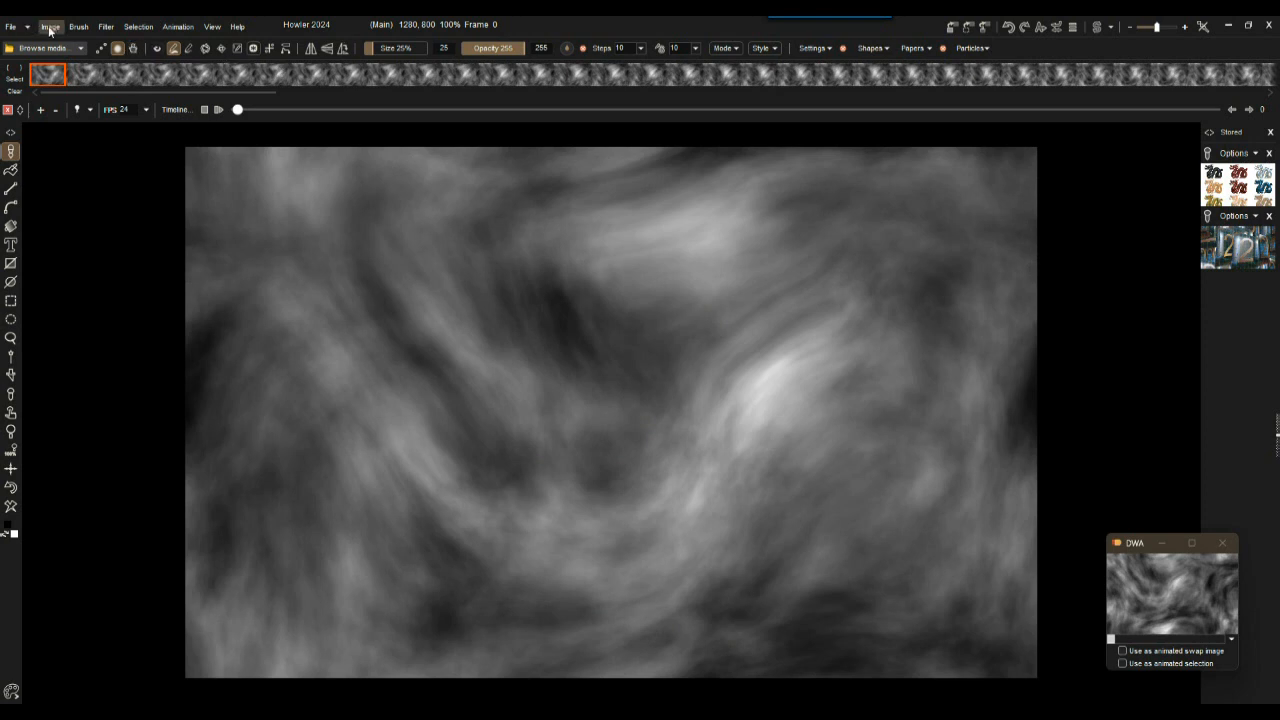
Try the Transform filter with tiling on, moving, rotating and scaling the frame to check the seams, and discard the changes.
left_click(104, 30)
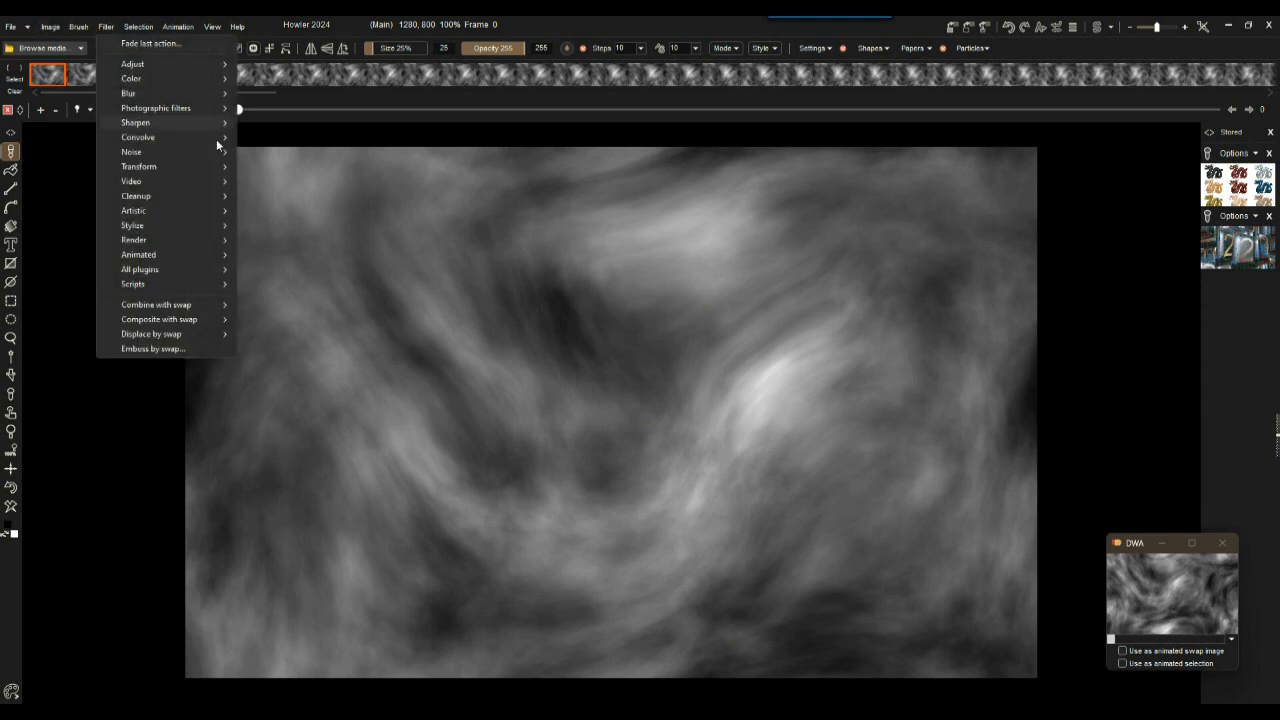
mouse_move(156, 166)
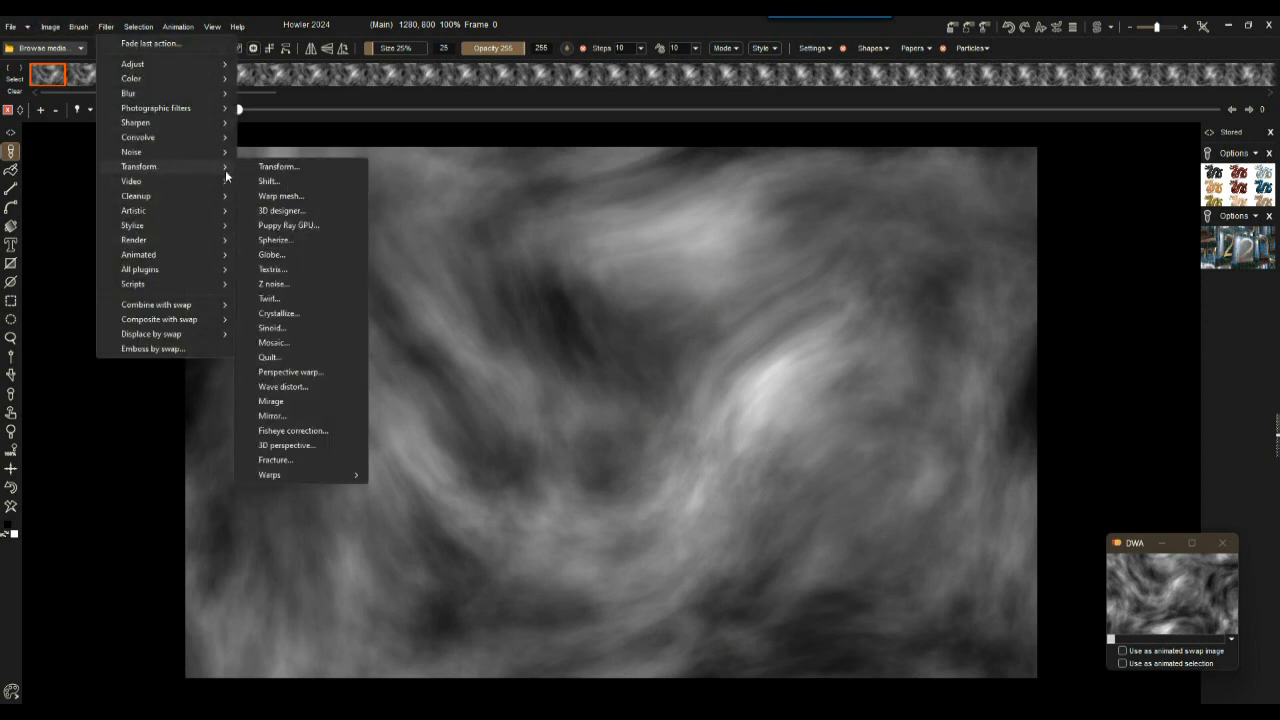
left_click(284, 167)
left_click_drag(609, 382, 562, 322)
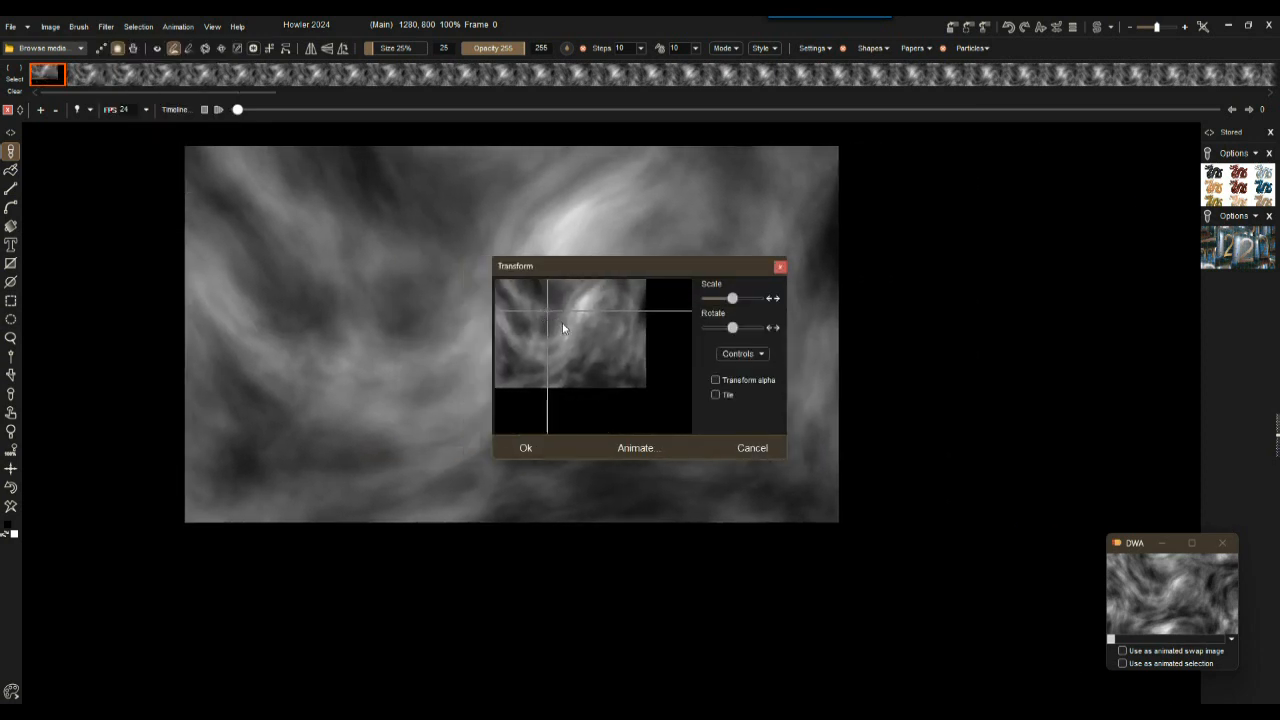
left_click(716, 395)
left_click_drag(618, 418, 559, 348)
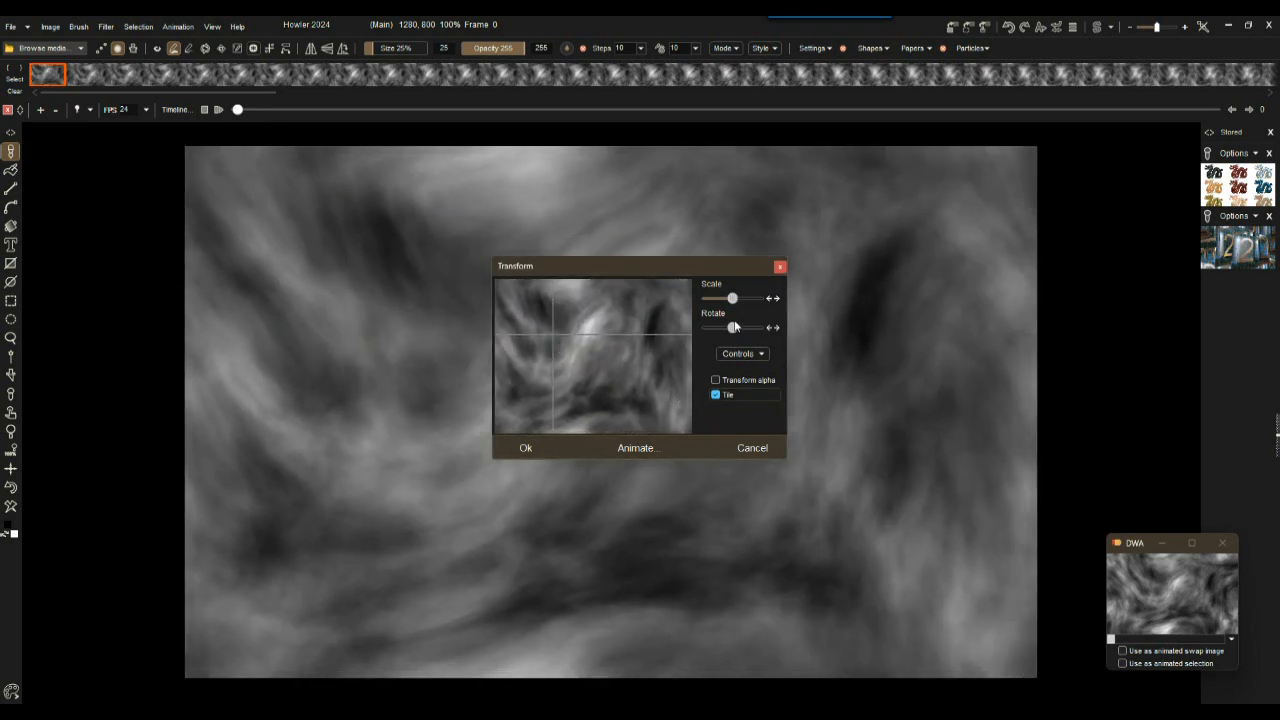
left_click_drag(735, 332, 730, 302)
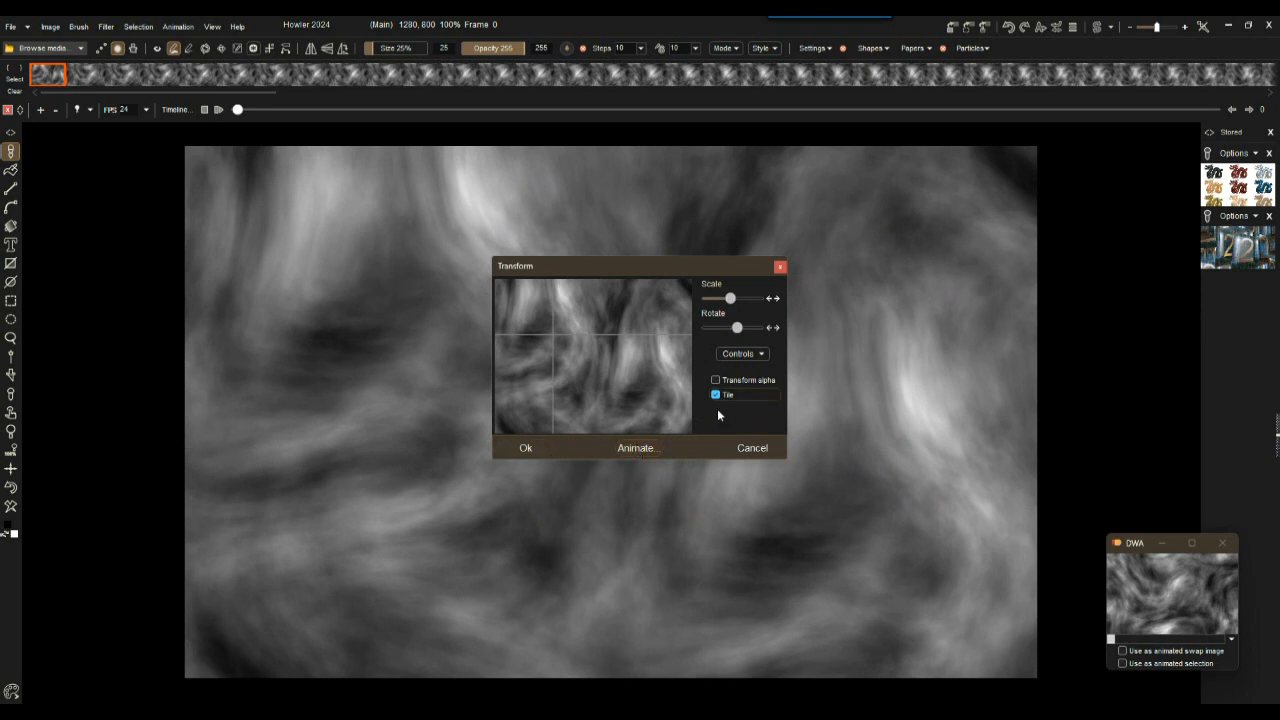
left_click(753, 450)
left_click_drag(238, 110, 171, 106)
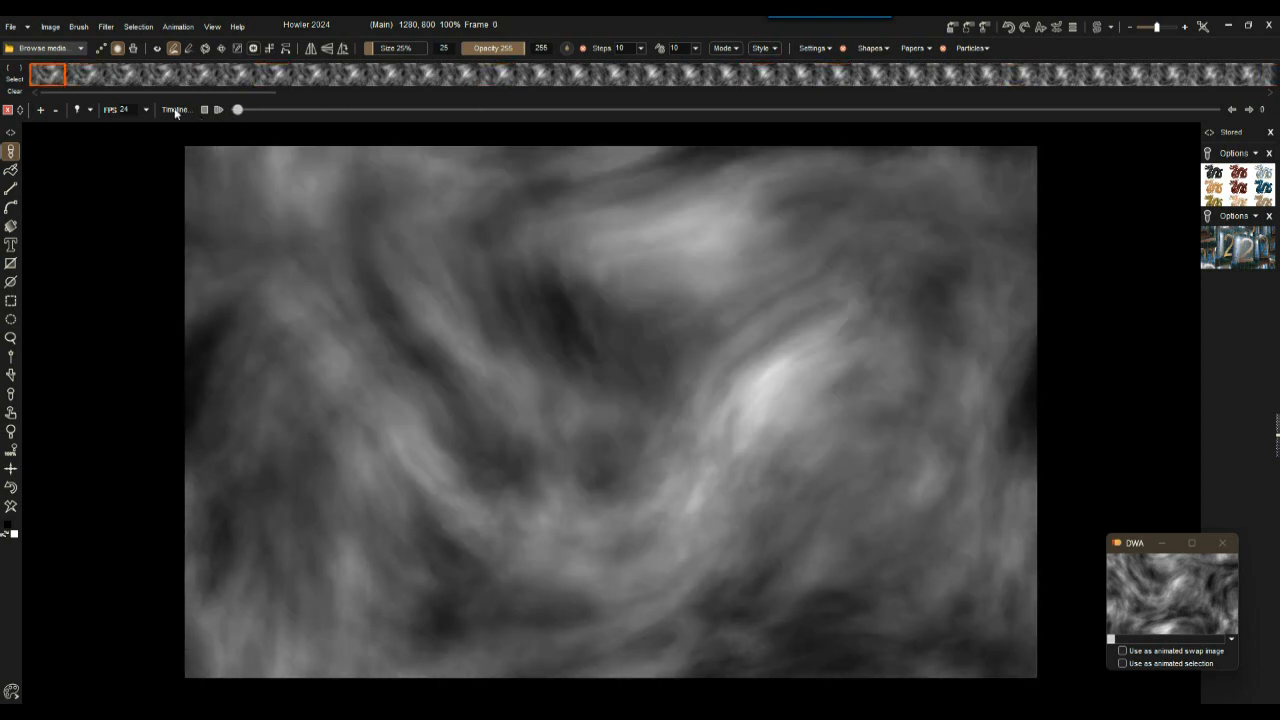
Store the seamless animation to disc, separate the two stored-animation windows and minimize the one holding the original version.
left_click(178, 26)
mouse_move(224, 94)
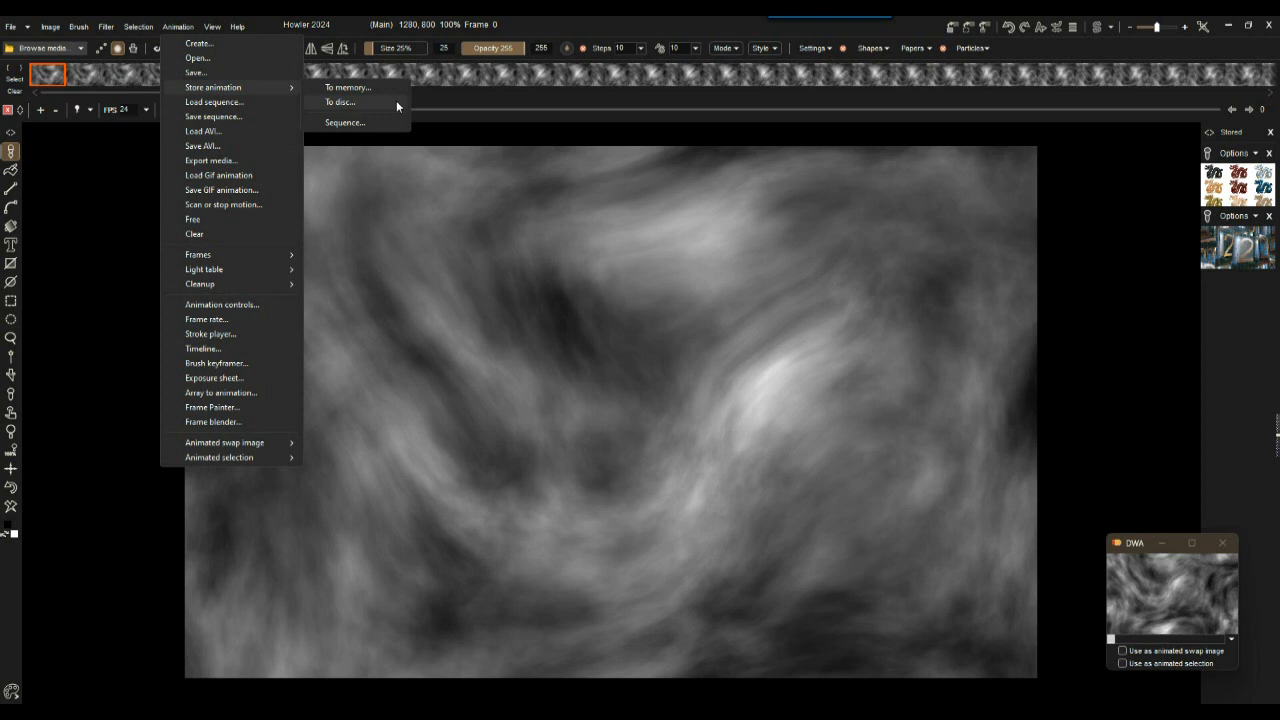
left_click(337, 103)
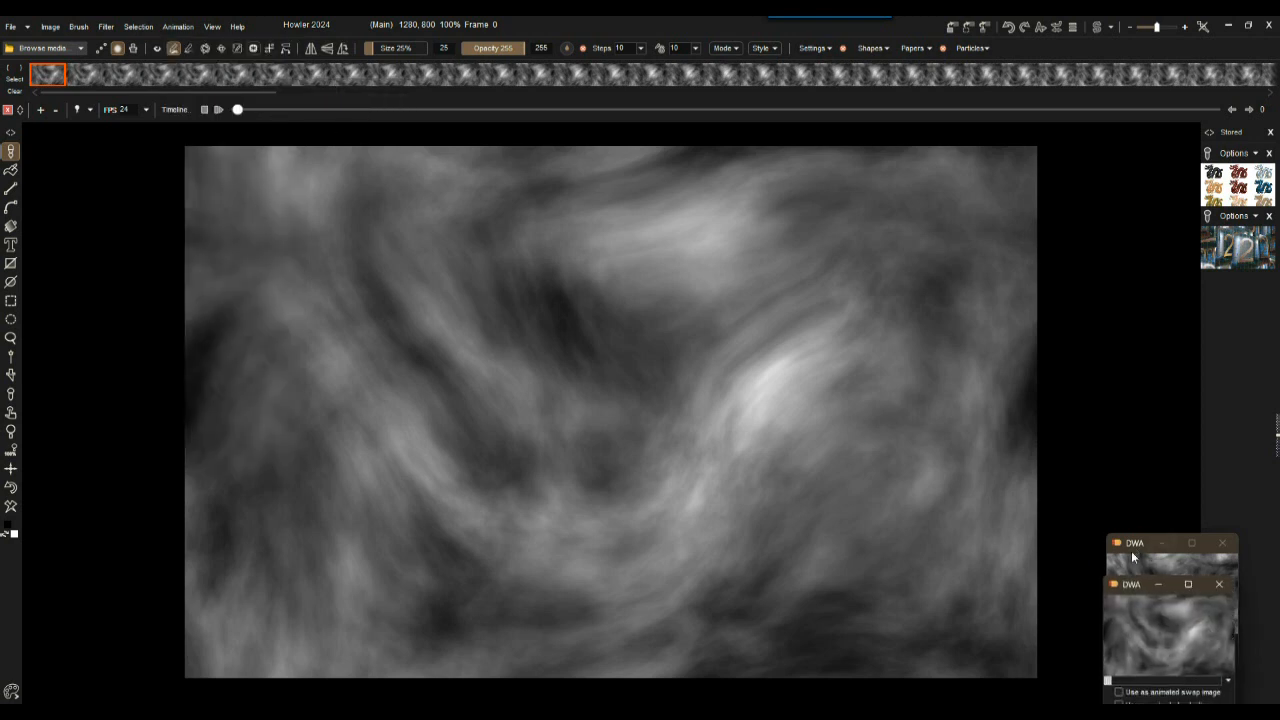
left_click_drag(1135, 531, 1137, 358)
left_click_drag(1133, 589, 1156, 530)
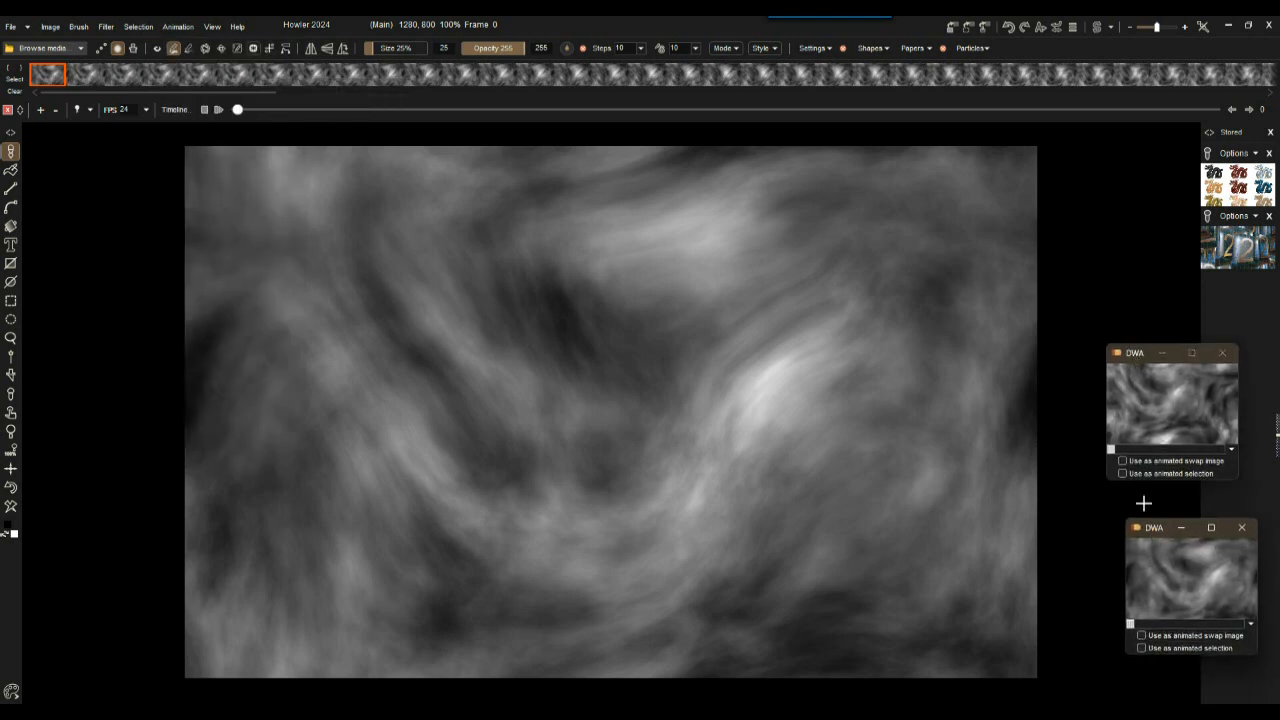
left_click(1162, 353)
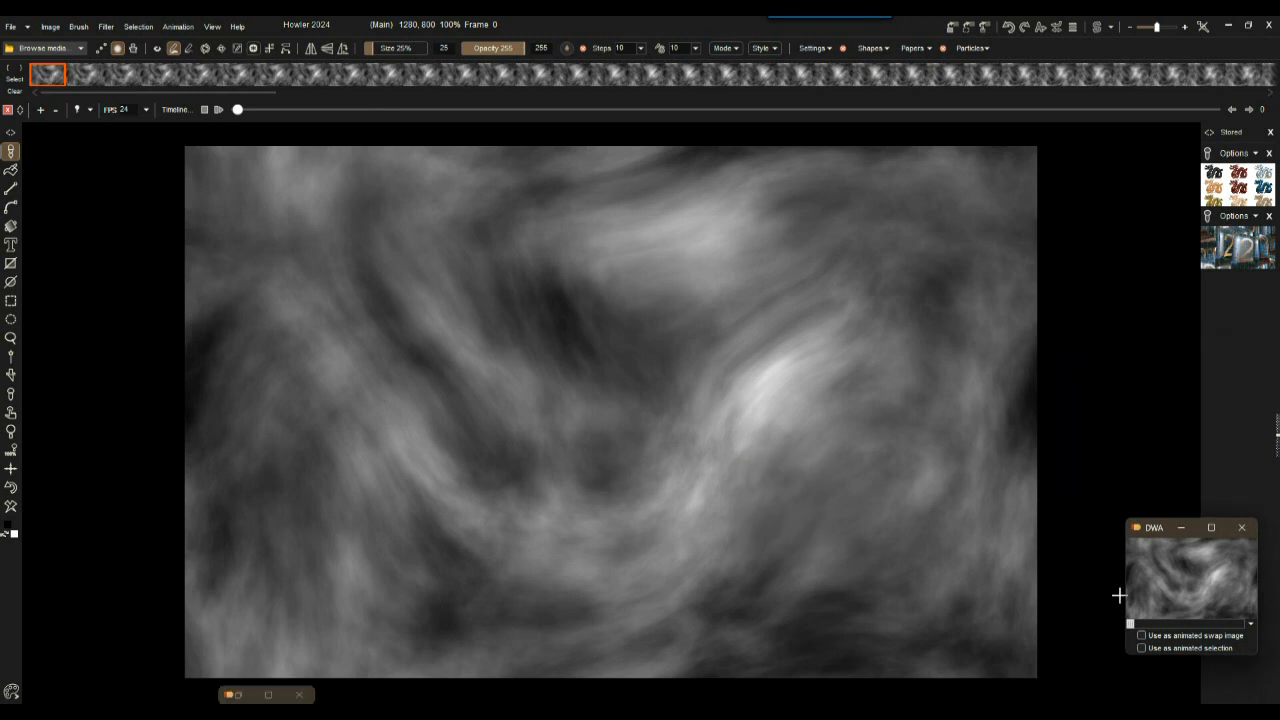
Restore the stored seamless animation as the current animation and play it.
left_click(1175, 586)
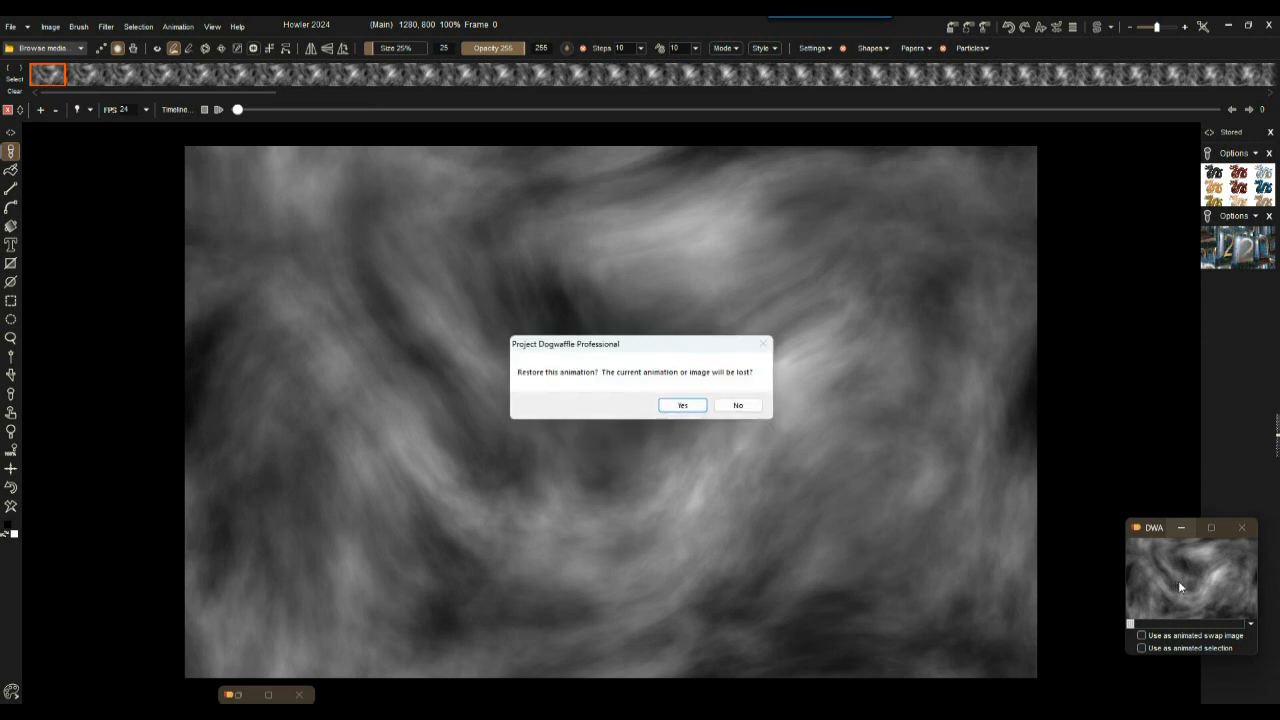
left_click(681, 403)
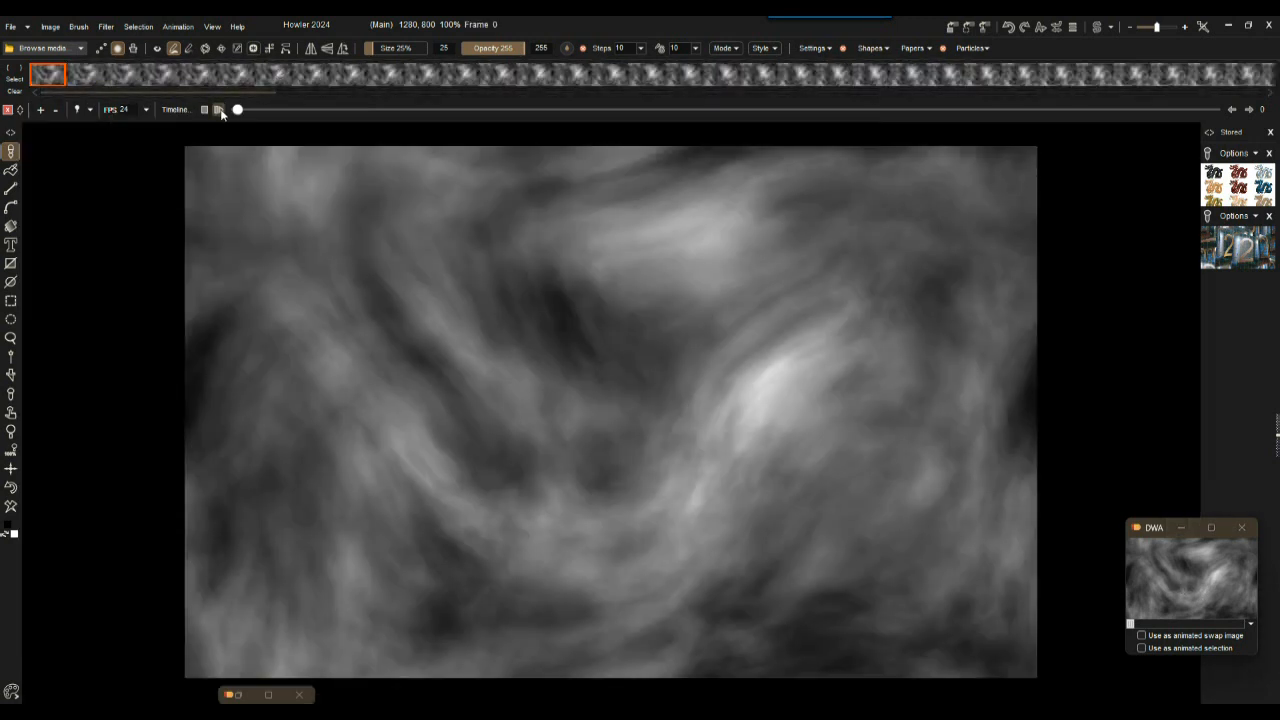
left_click(219, 110)
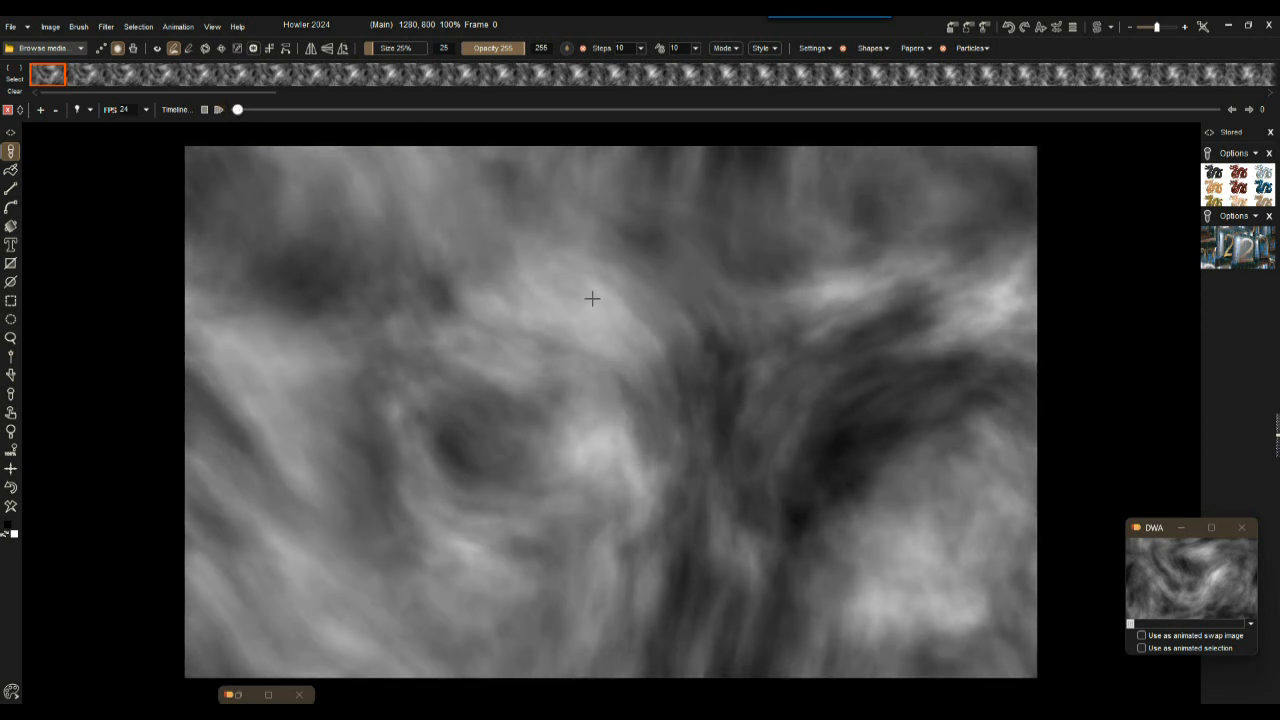
mouse_move(240, 110)
left_mouse_down()
mouse_move(402, 118)
mouse_move(243, 110)
left_mouse_up()
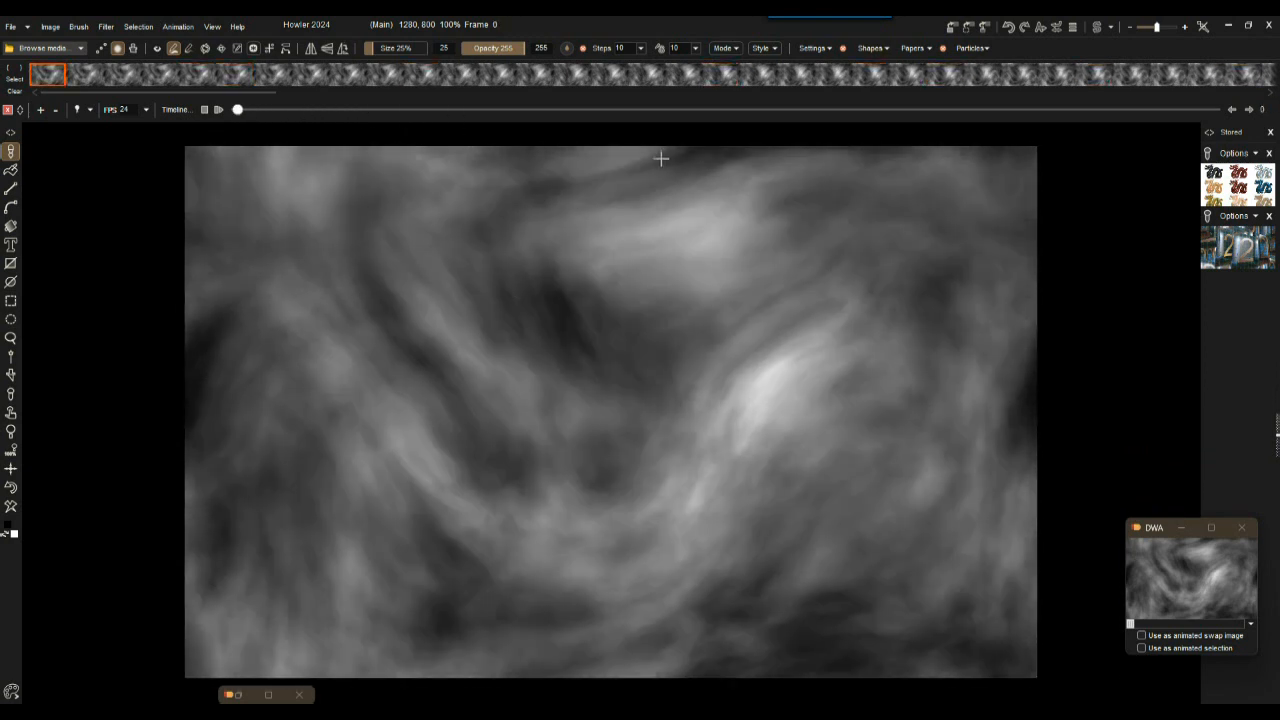
left_click(107, 27)
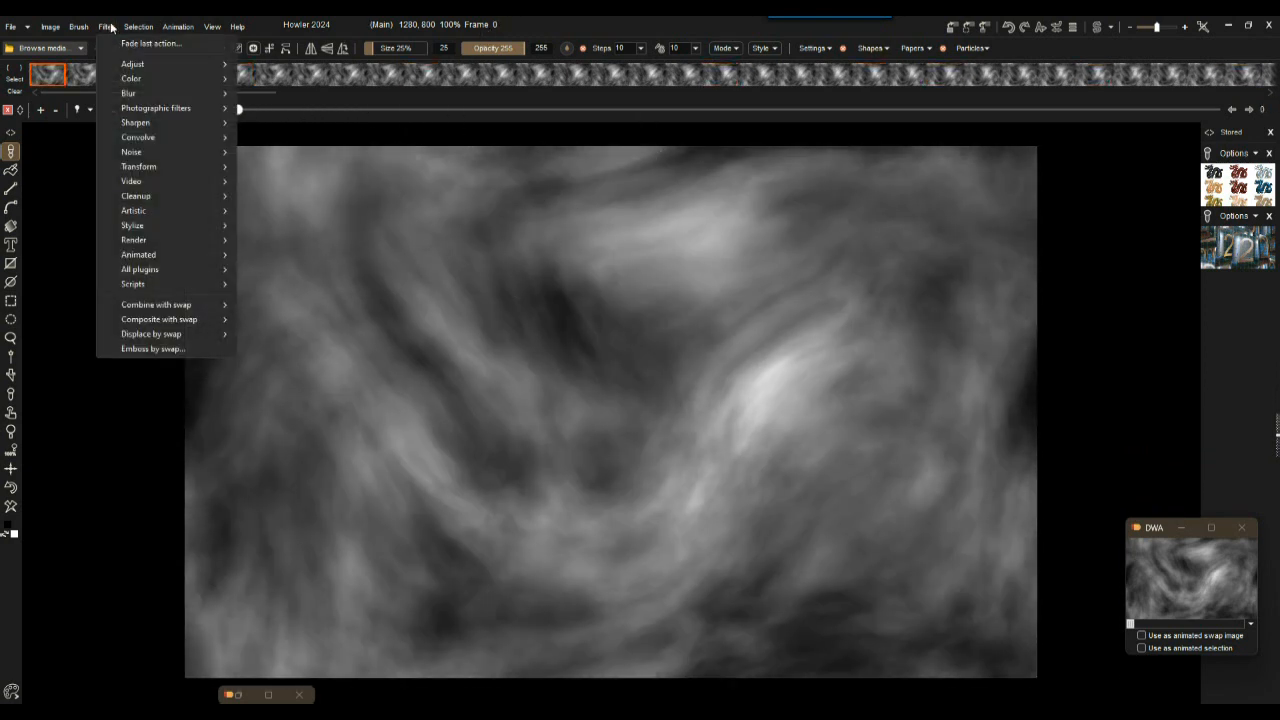
mouse_move(137, 155)
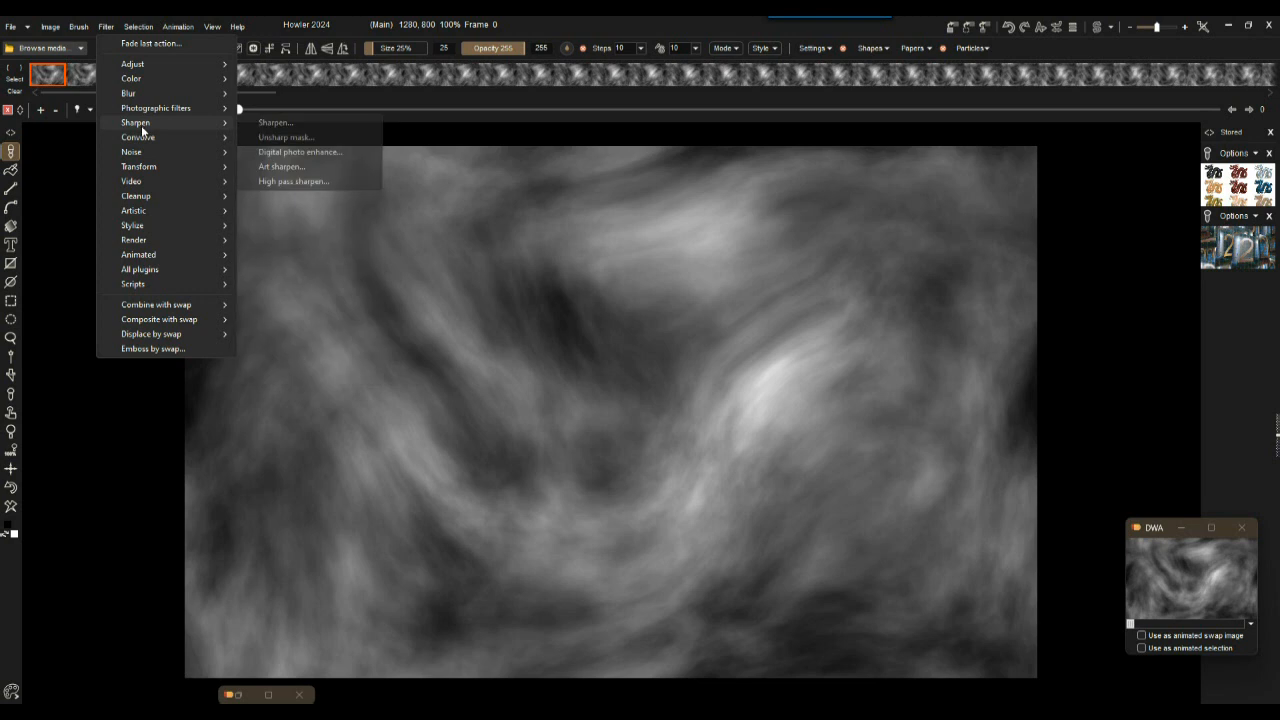
left_click(603, 19)
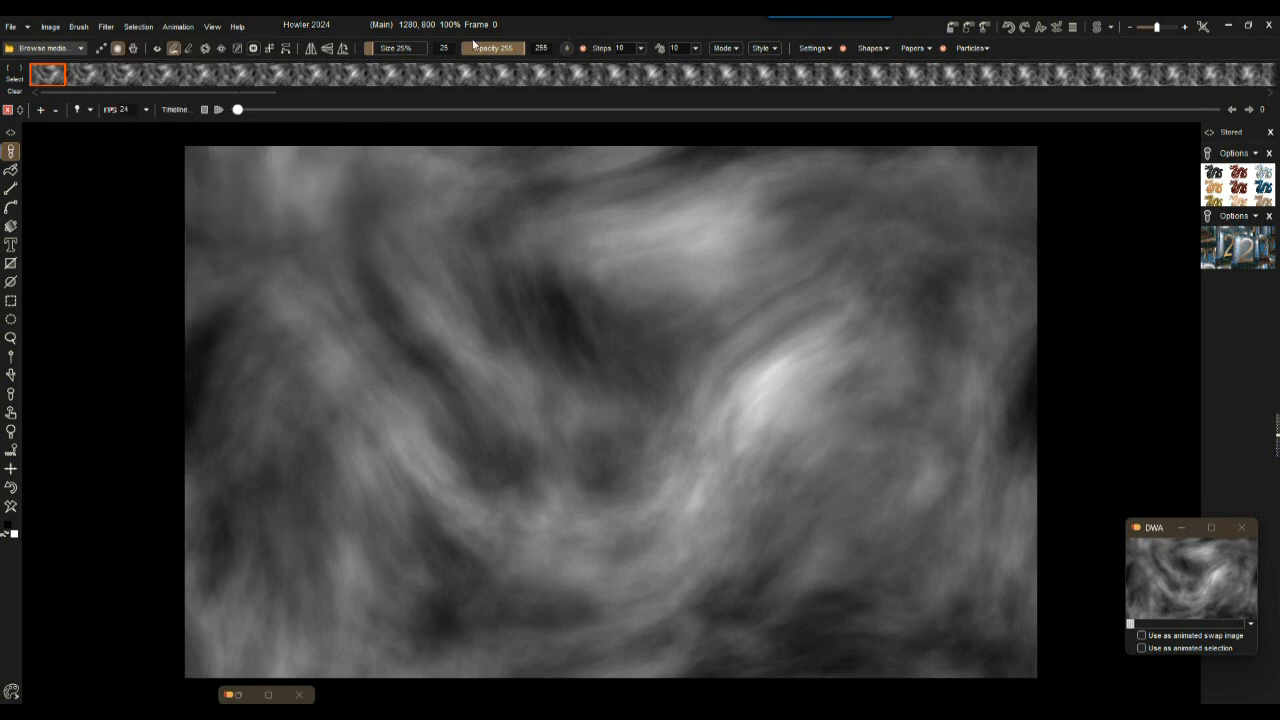
Make the animation loopable, adjusting the frame the loop blend starts from, and play the result.
left_click(393, 75)
right_click(395, 78)
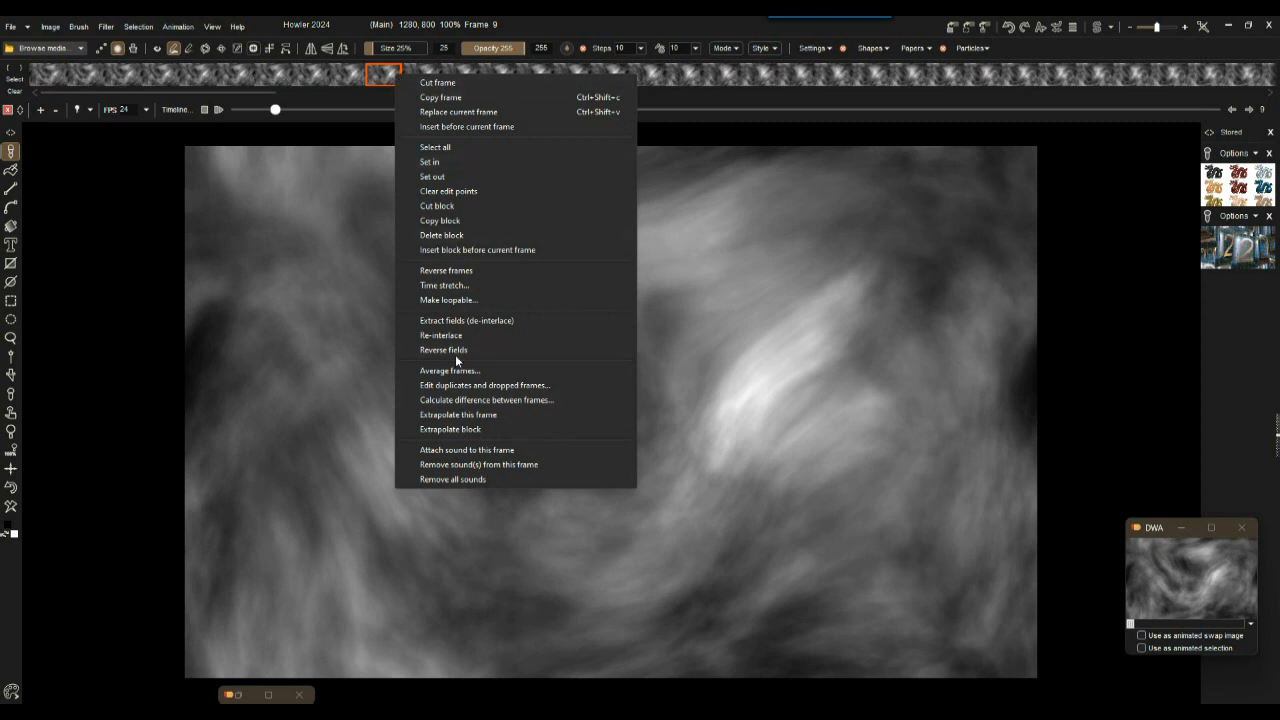
left_click(460, 299)
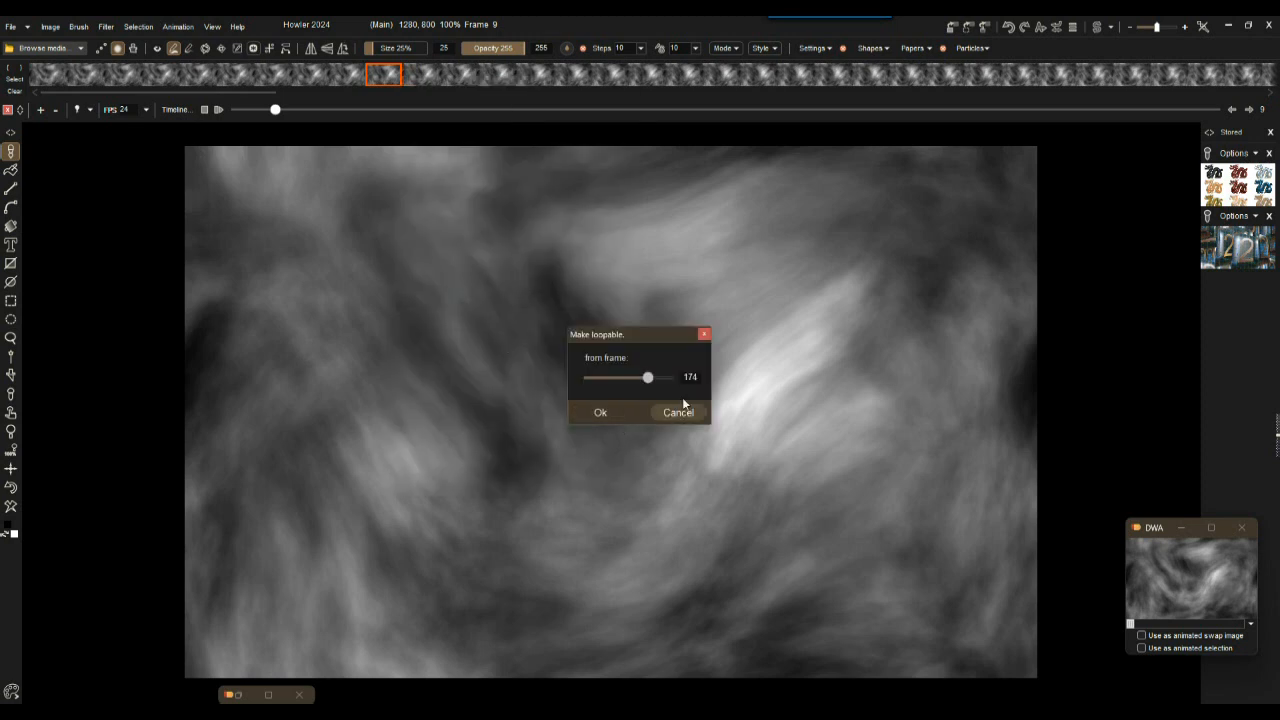
left_click_drag(648, 378, 686, 384)
left_click_drag(684, 378, 657, 380)
left_click(597, 412)
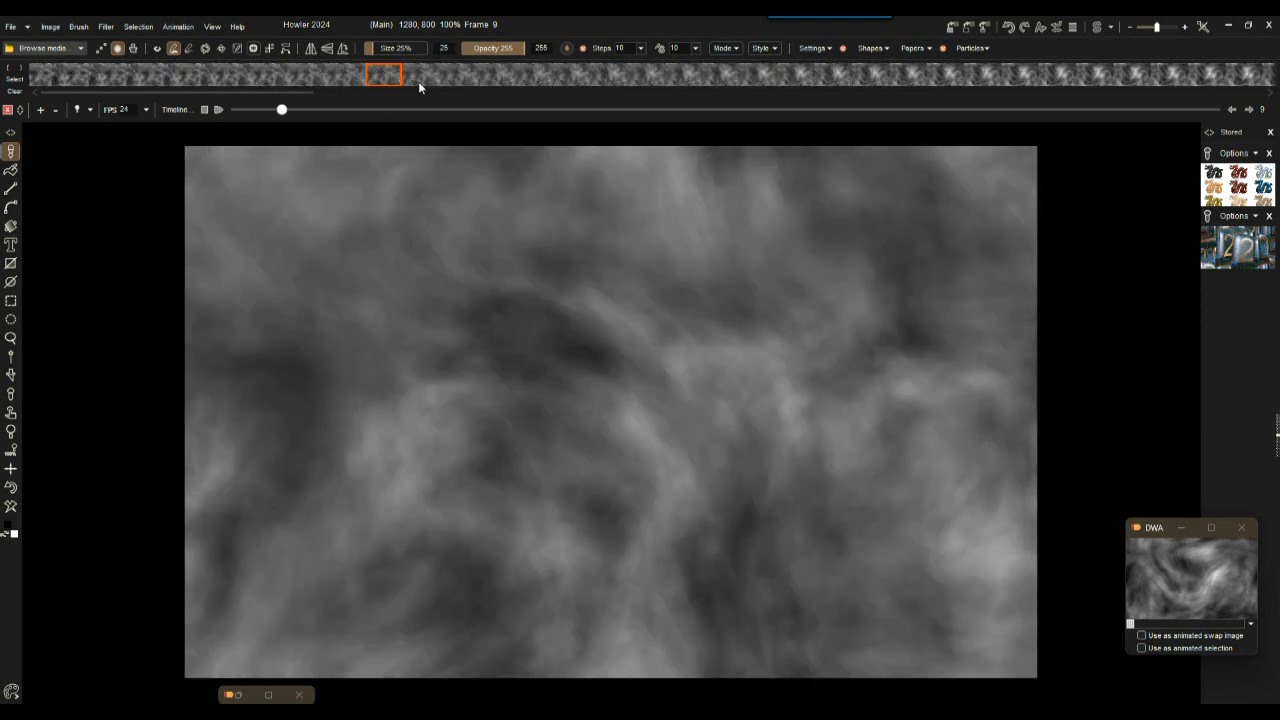
left_click(219, 110)
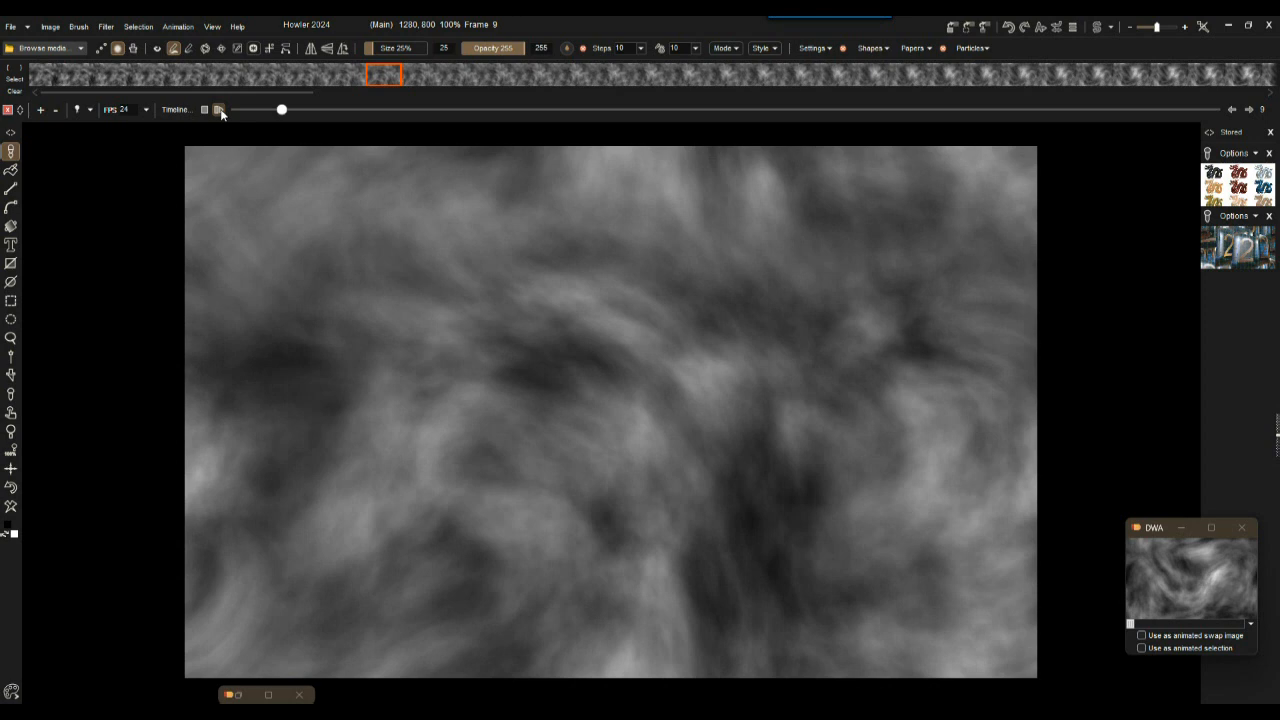
mouse_move(282, 110)
left_mouse_down()
mouse_move(344, 112)
mouse_move(280, 110)
left_mouse_up()
Store the loopable animation to disc, minimize the window holding the earlier seamless version and reposition the loopable one.
left_click(178, 27)
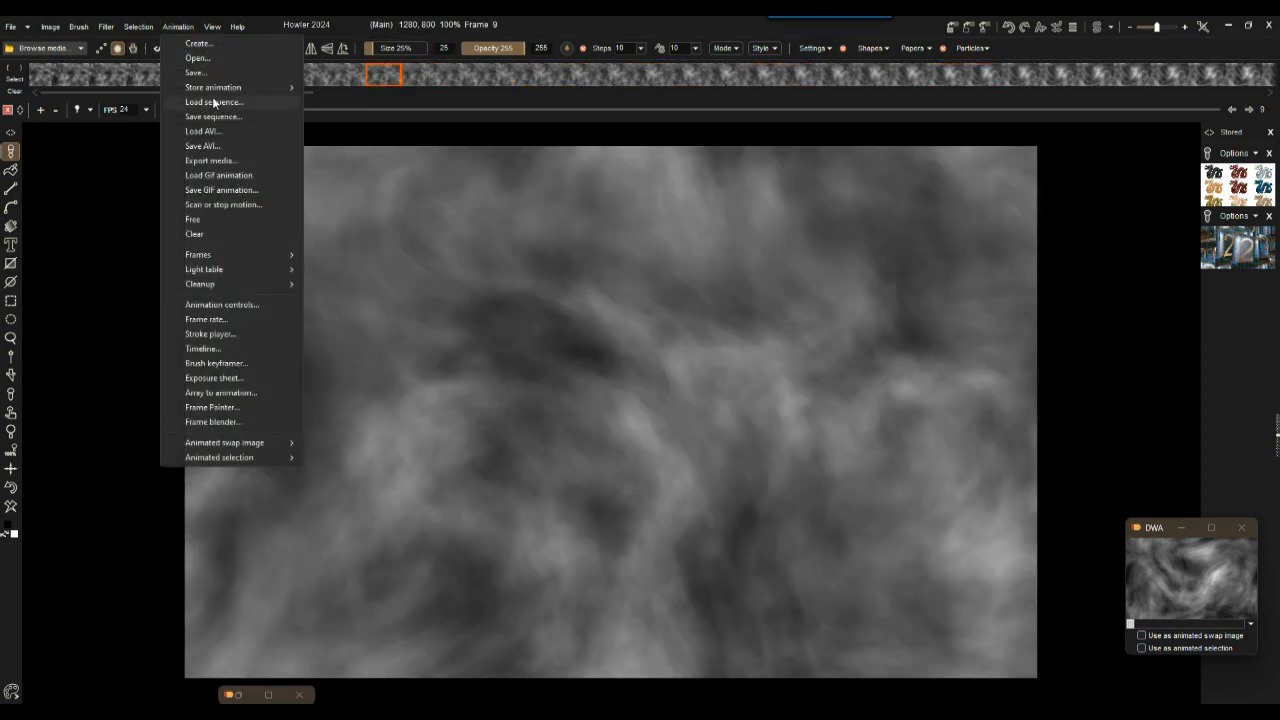
mouse_move(244, 88)
left_click(350, 88)
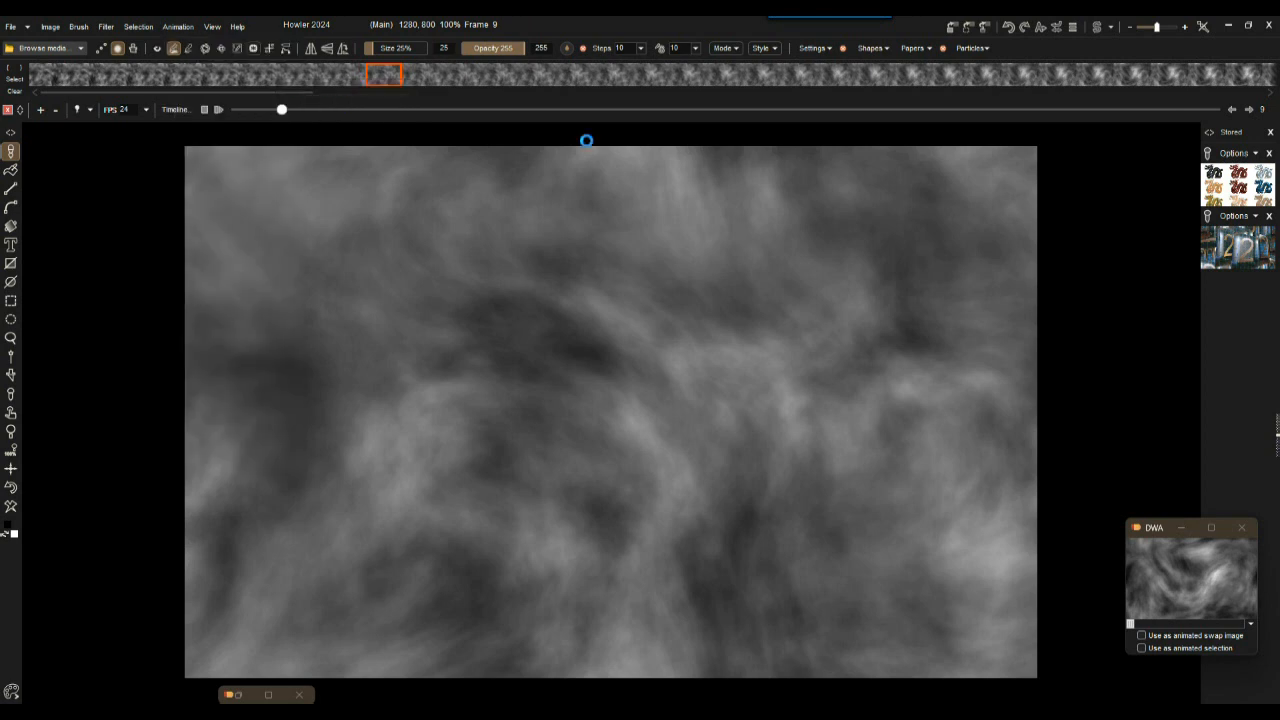
left_click_drag(1128, 586, 1137, 544)
left_click(1182, 528)
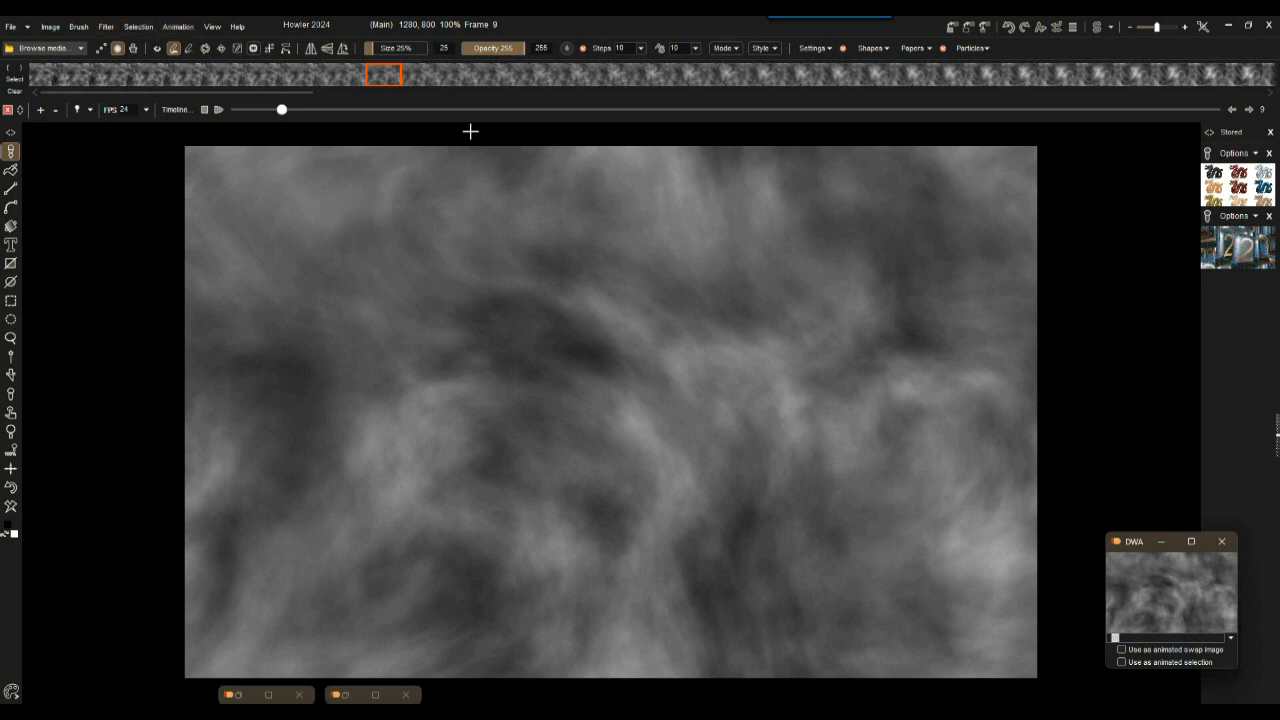
left_click_drag(1128, 541, 1121, 479)
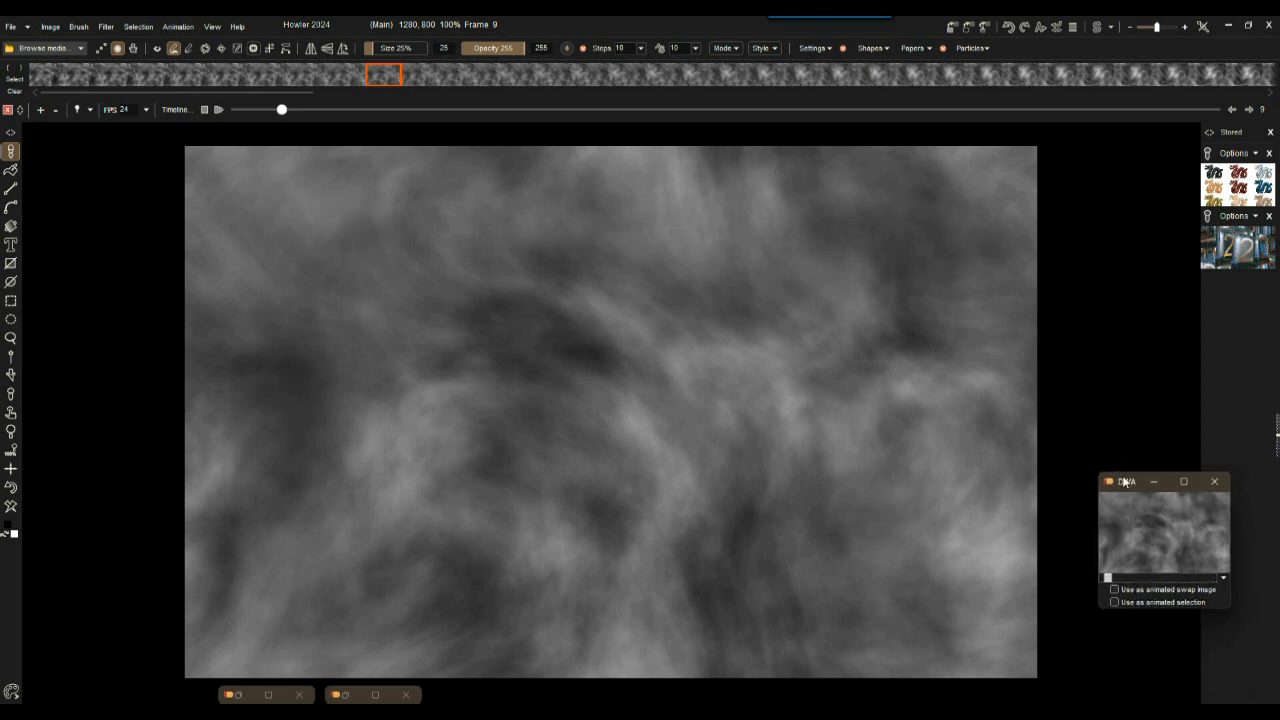
Use the stored loopable animation as animated swap image and try Pool displace on all frames, with max displace 79 and swirl value 45.
left_click(1160, 591)
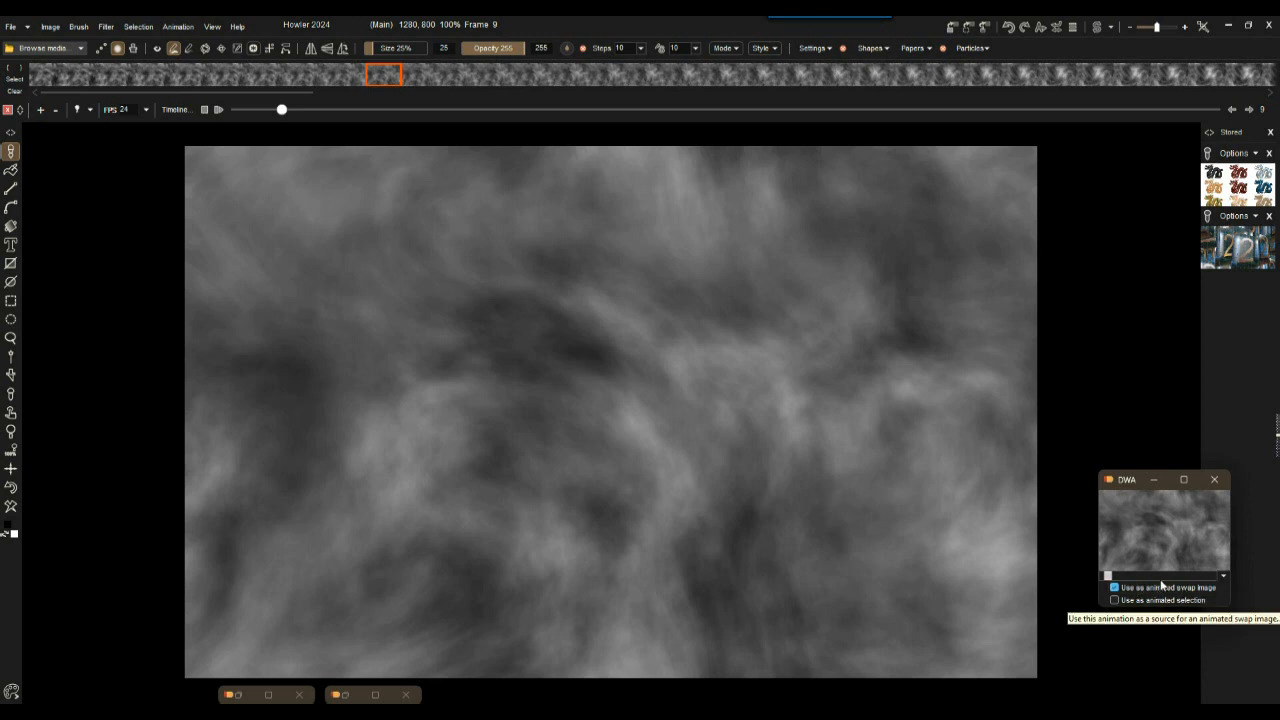
mouse_move(1112, 578)
left_mouse_down()
mouse_move(1174, 580)
mouse_move(1114, 580)
left_mouse_up()
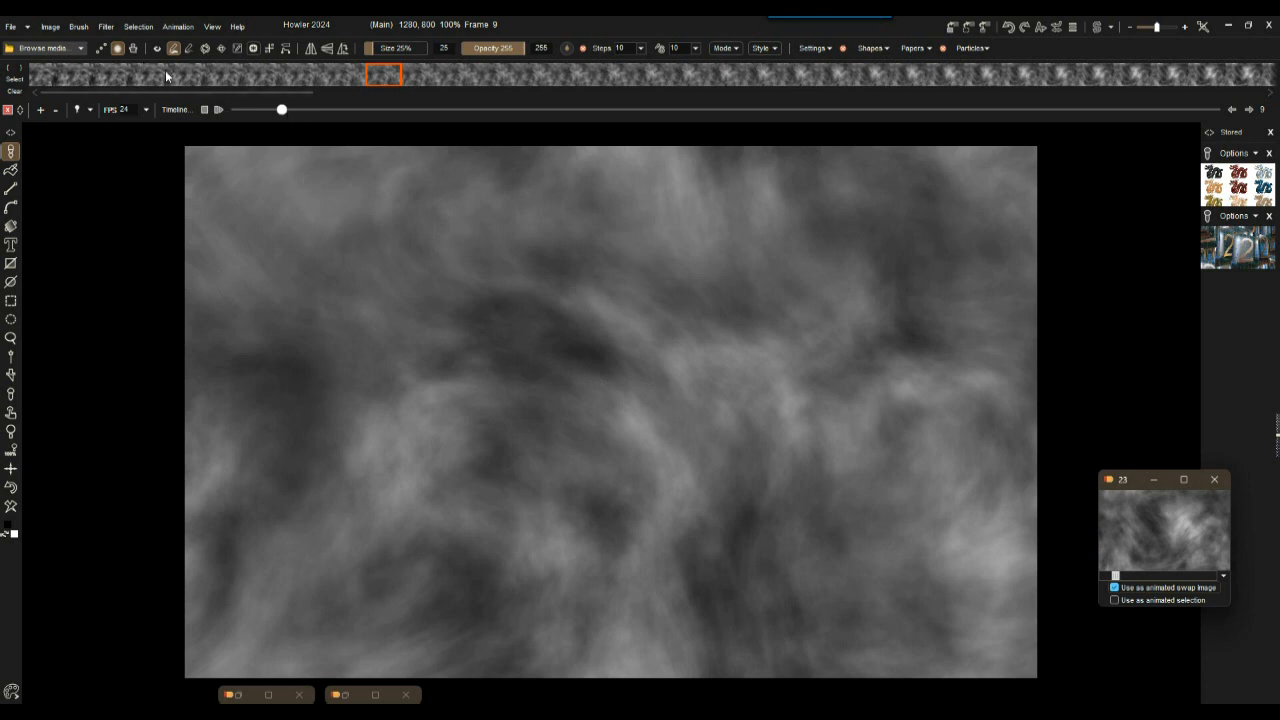
left_click(105, 27)
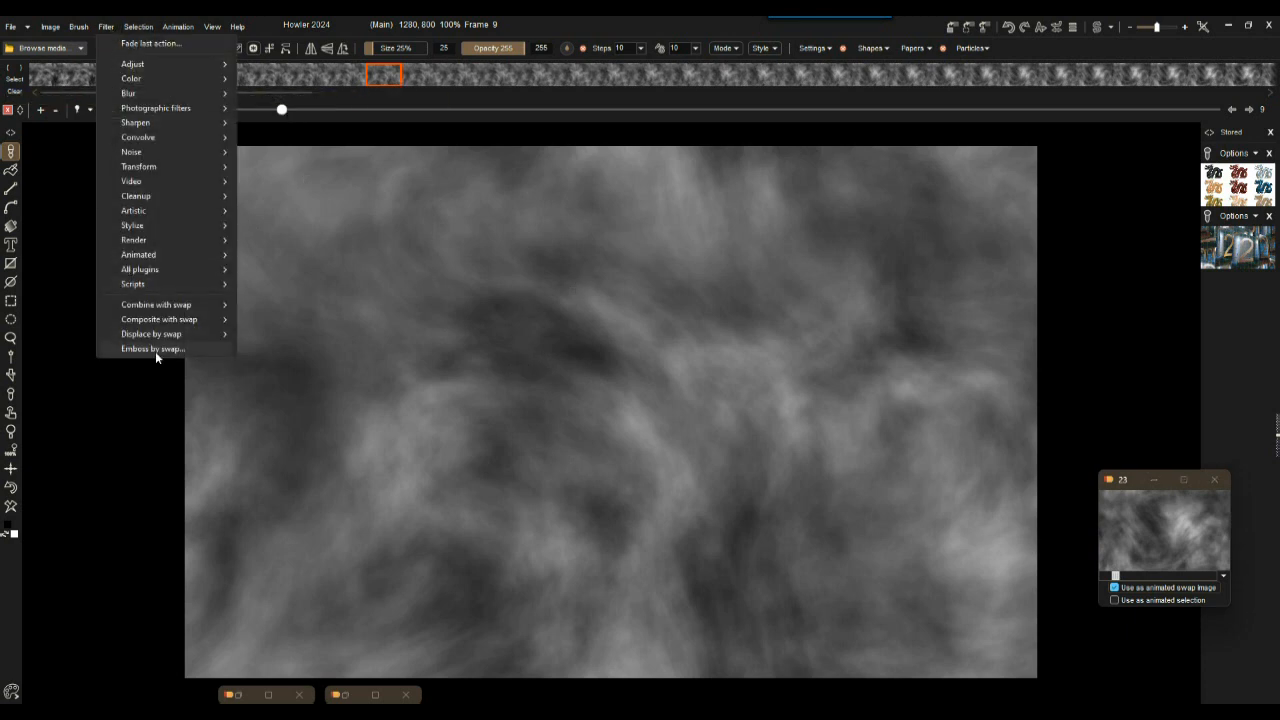
mouse_move(168, 338)
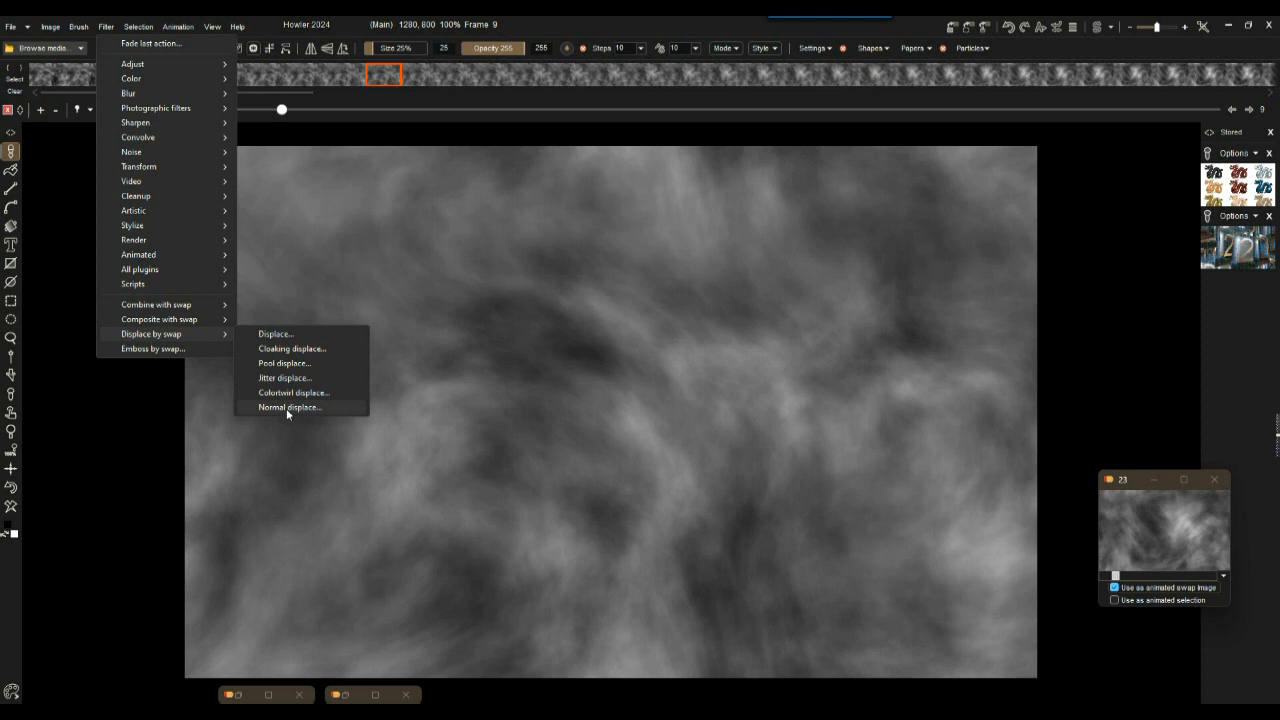
left_click(275, 363)
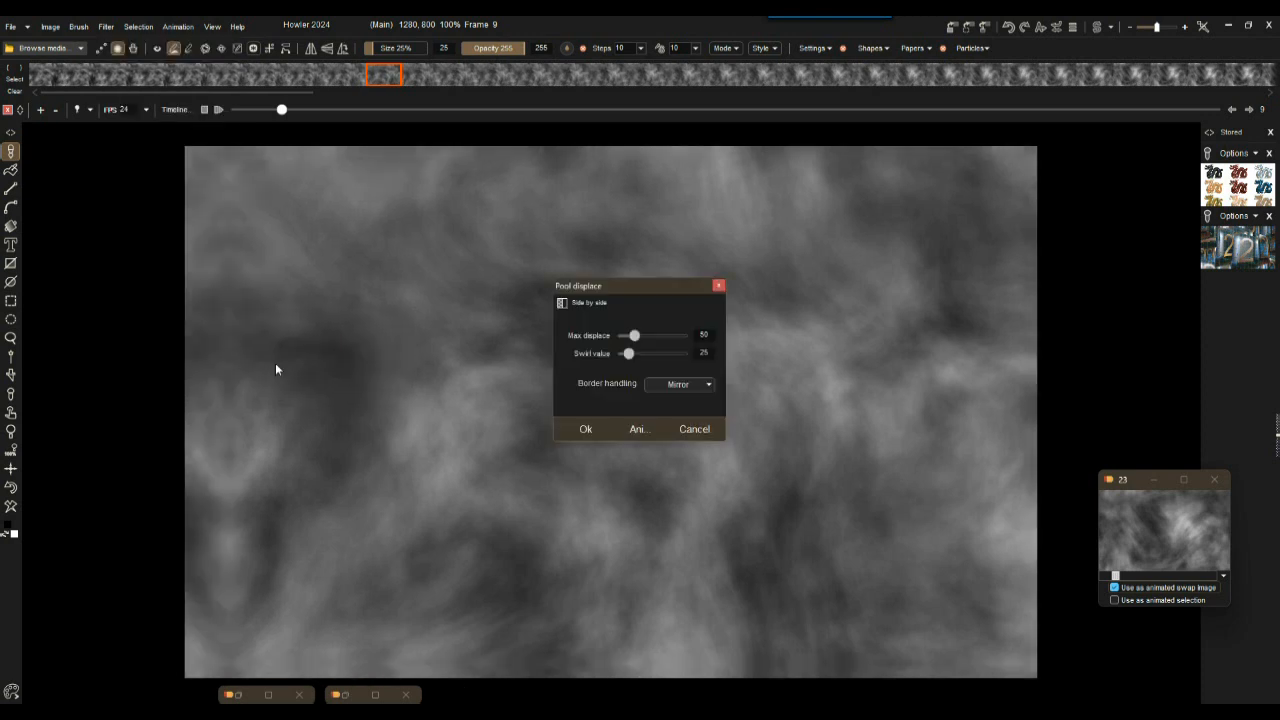
left_click_drag(634, 335, 633, 358)
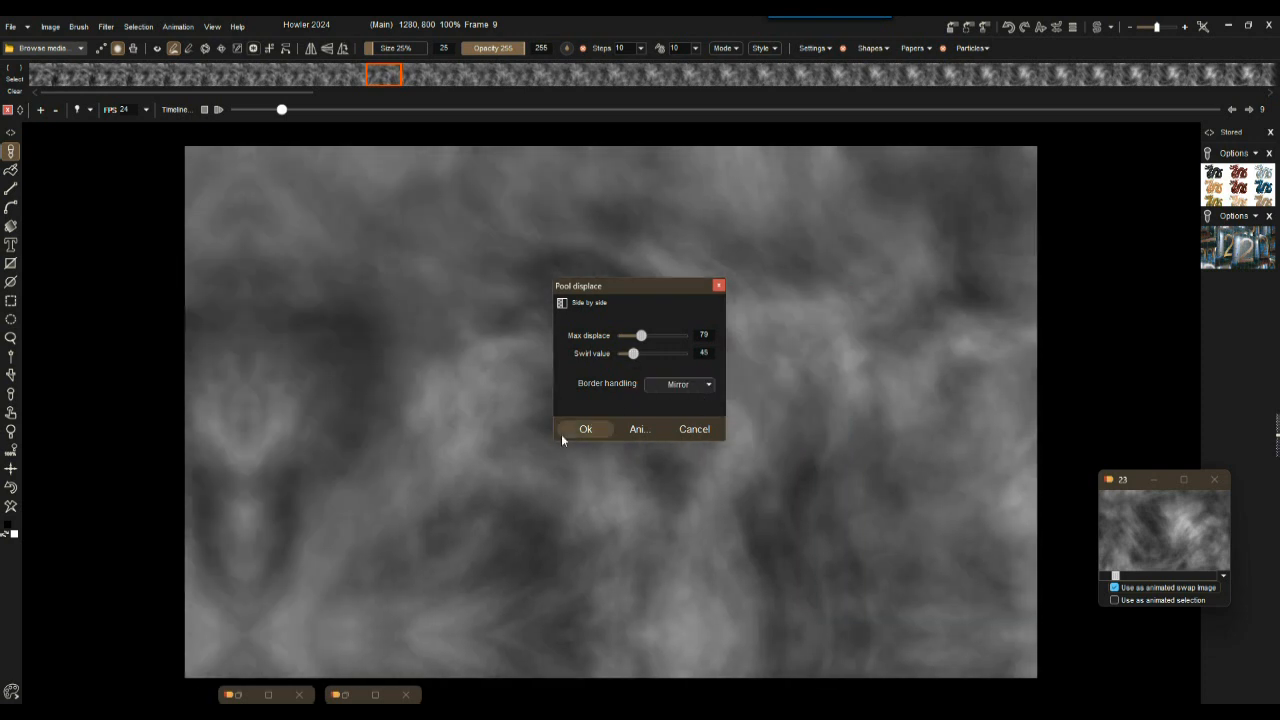
left_click(640, 431)
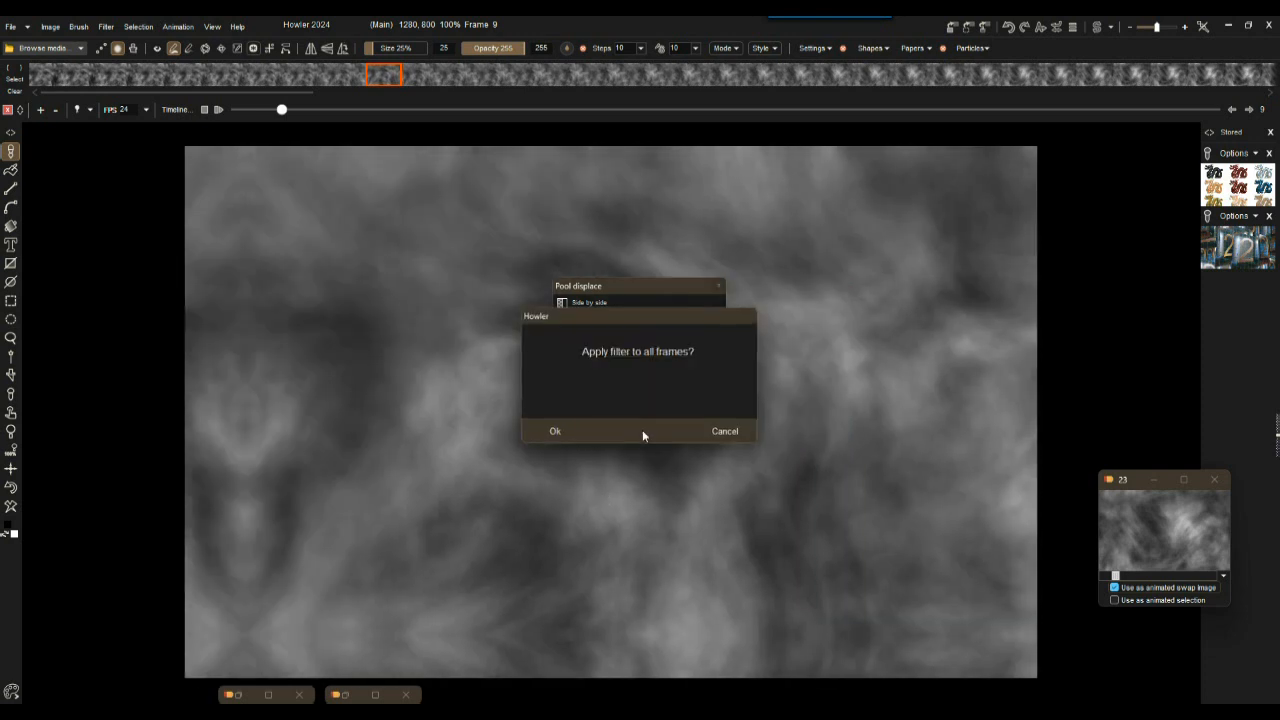
left_click(571, 434)
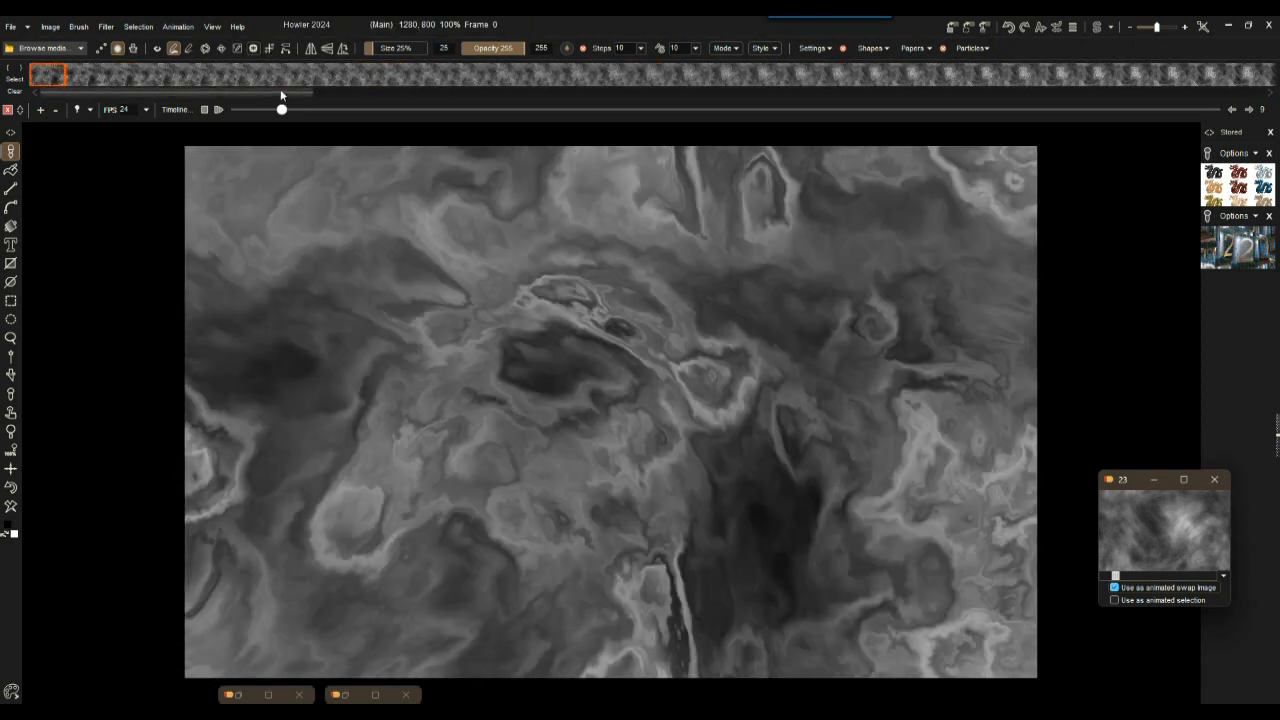
mouse_move(281, 109)
left_mouse_down()
mouse_move(650, 138)
mouse_move(277, 112)
left_mouse_up()
Restore the stored loopable animation as the current animation and scrub through its frames.
left_click(1176, 538)
left_click(682, 405)
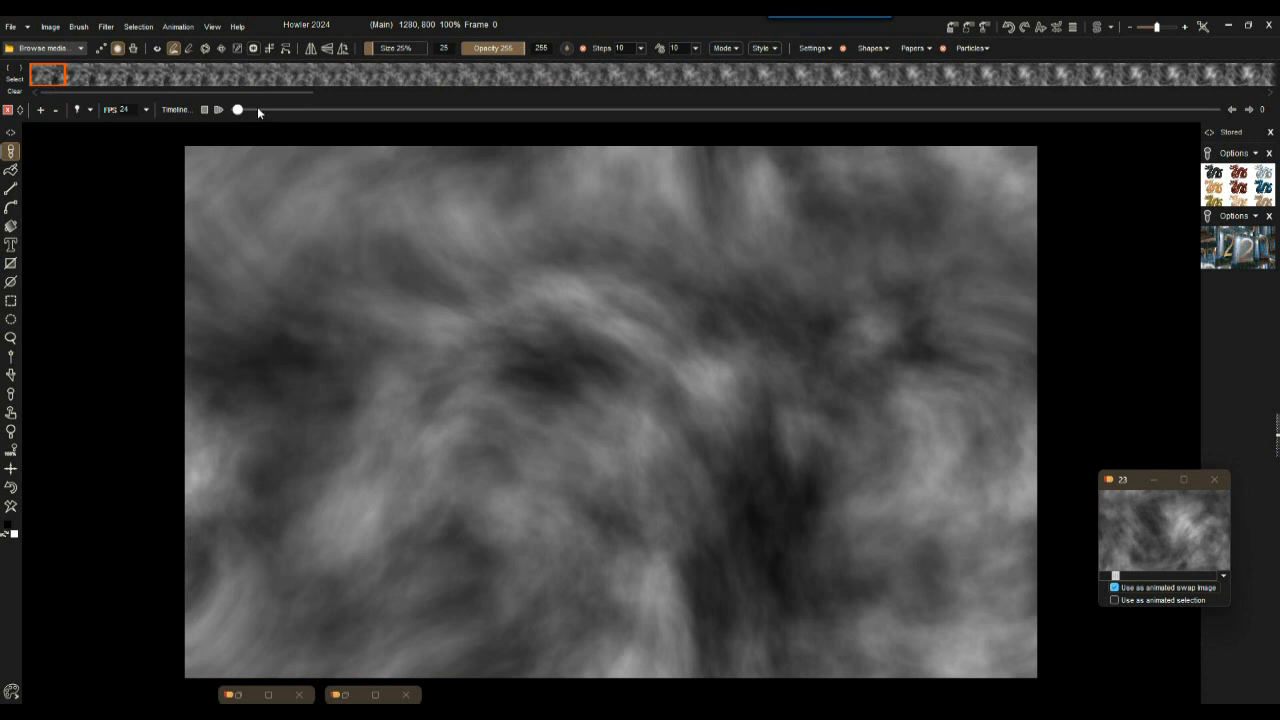
left_click_drag(240, 110, 182, 85)
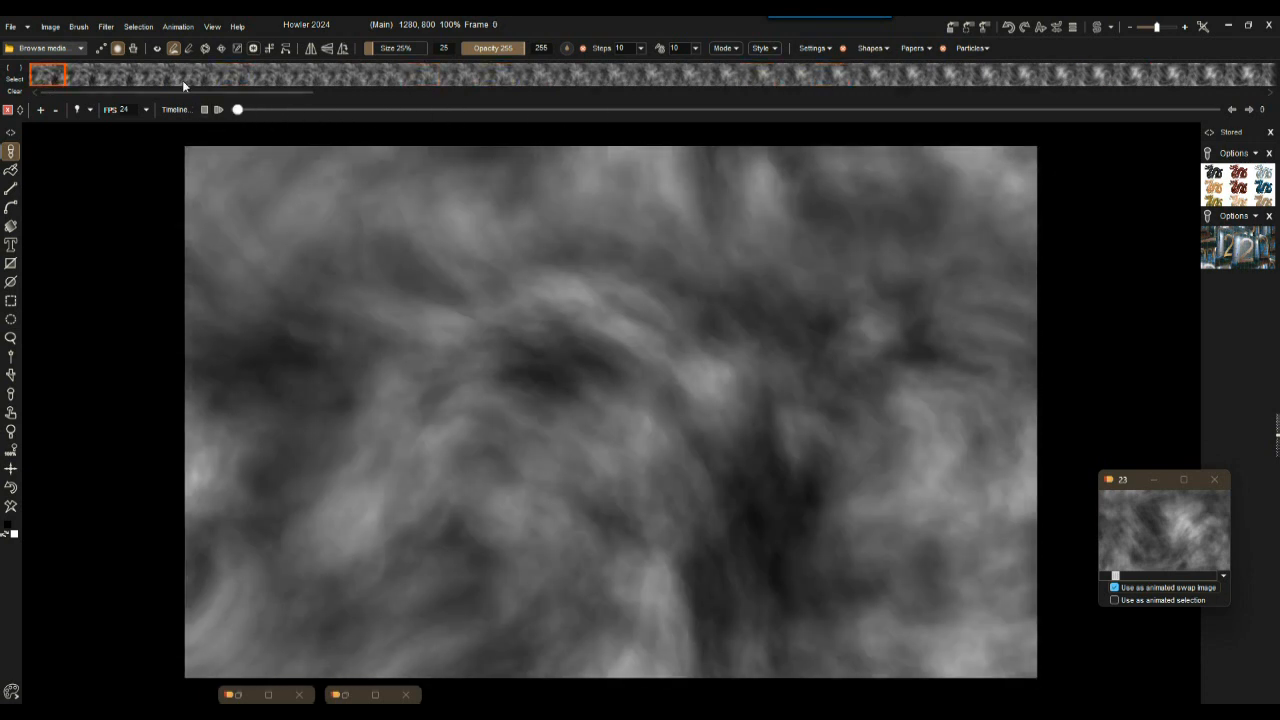
Start exporting the animation as a media file and choose the H264 (.mp4) format after trying WMV3 (.wmv).
left_click(181, 29)
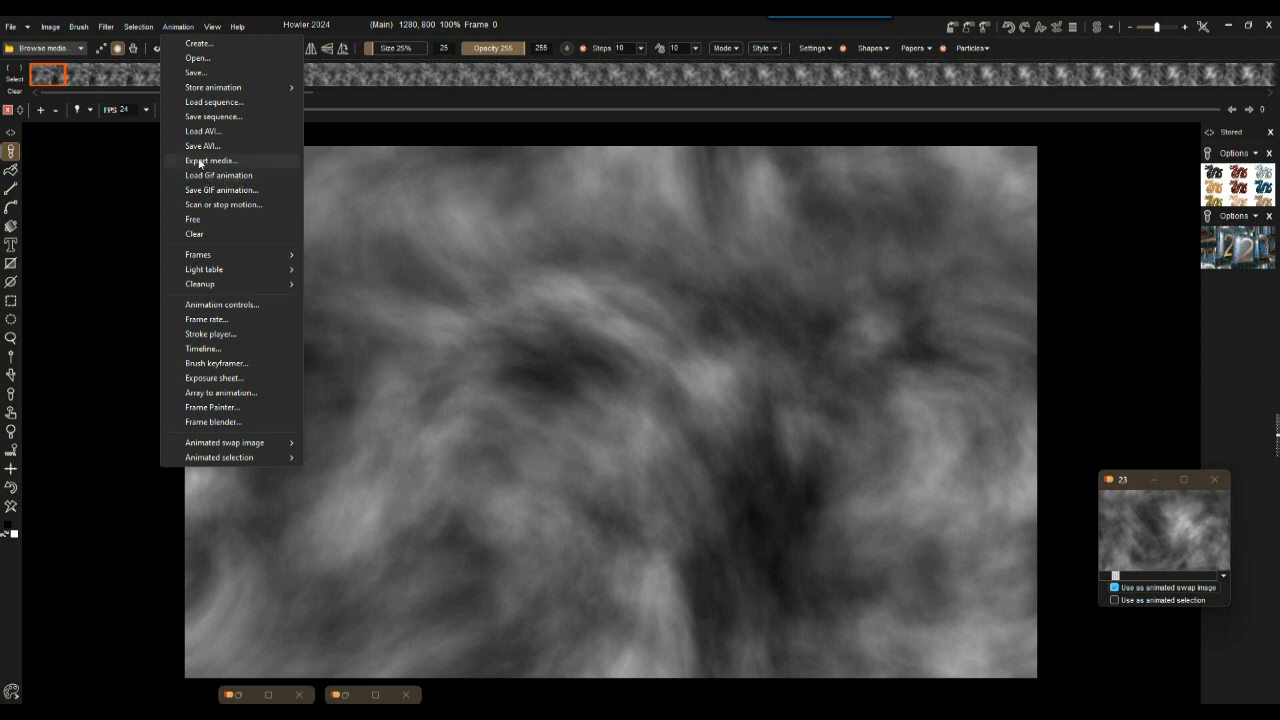
left_click(199, 161)
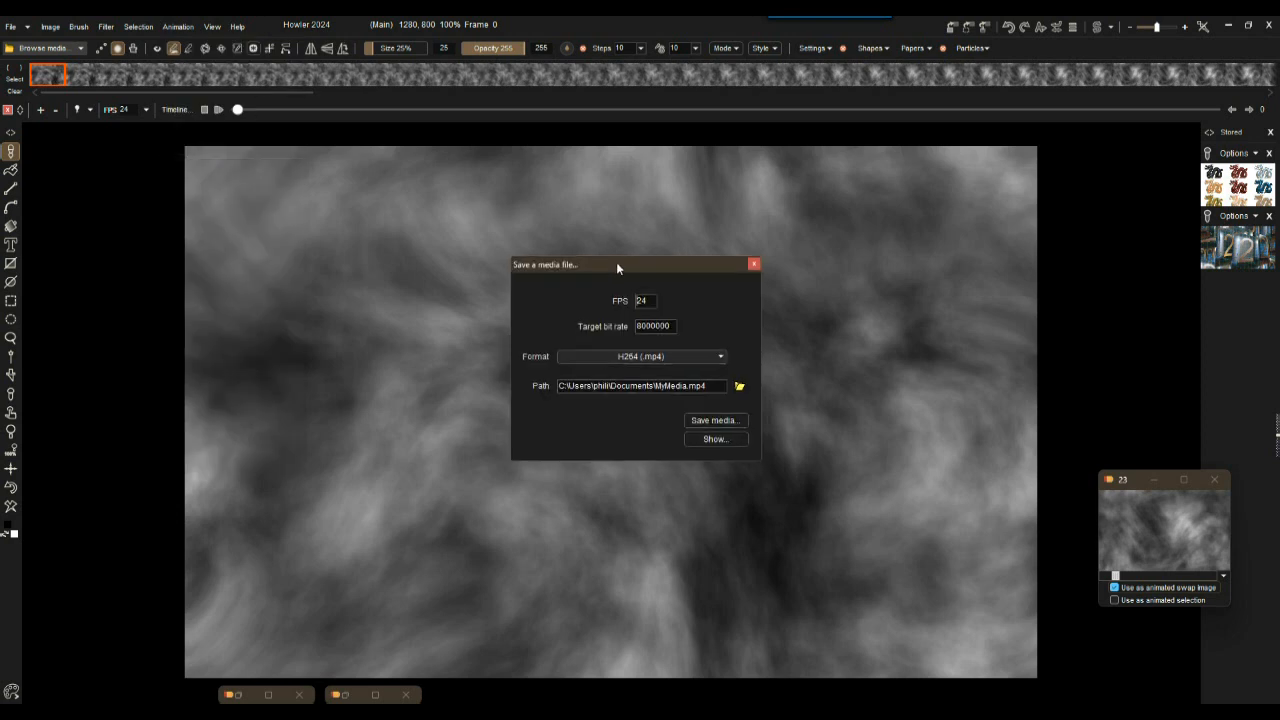
left_click_drag(628, 264, 446, 201)
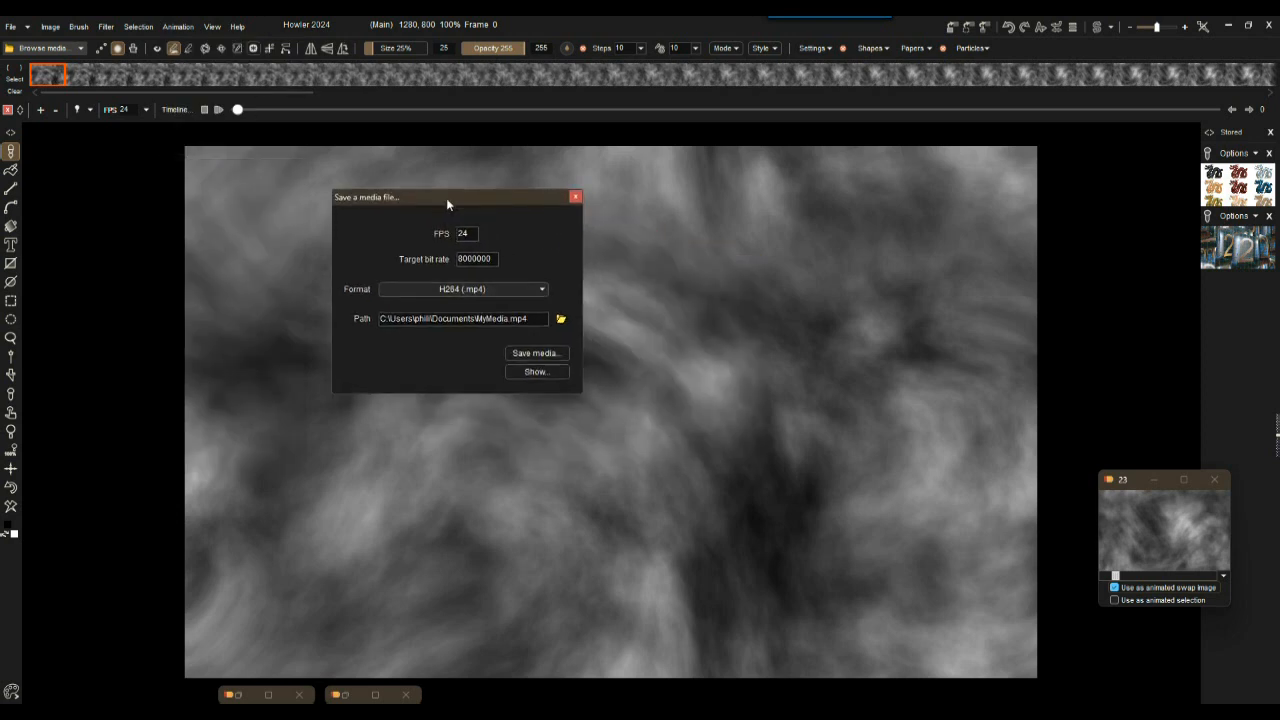
left_click(534, 292)
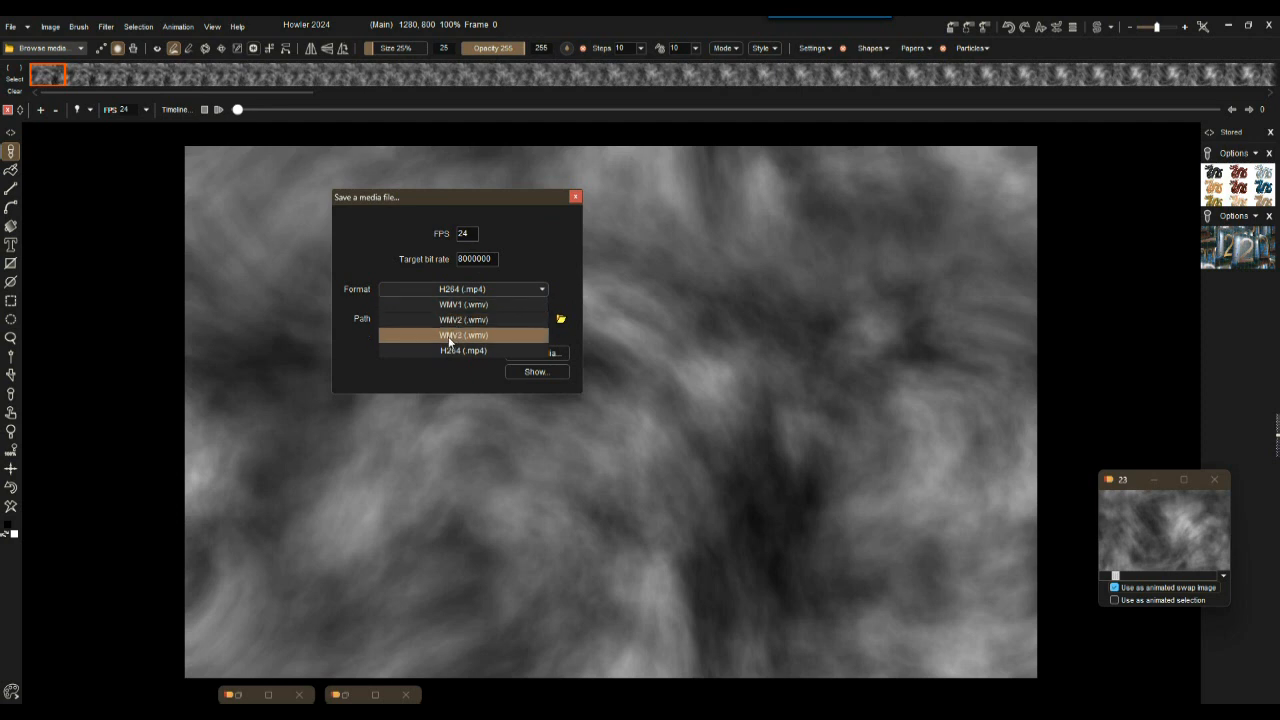
left_click(449, 336)
left_click(449, 289)
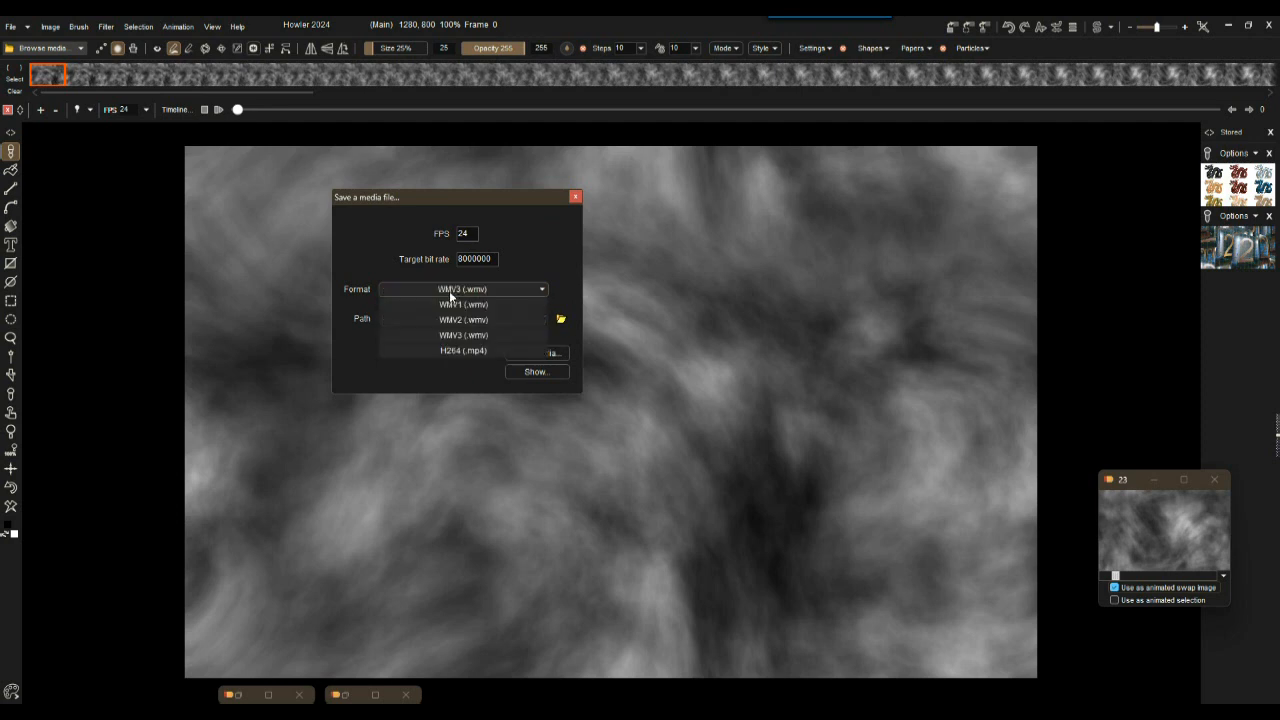
left_click(460, 351)
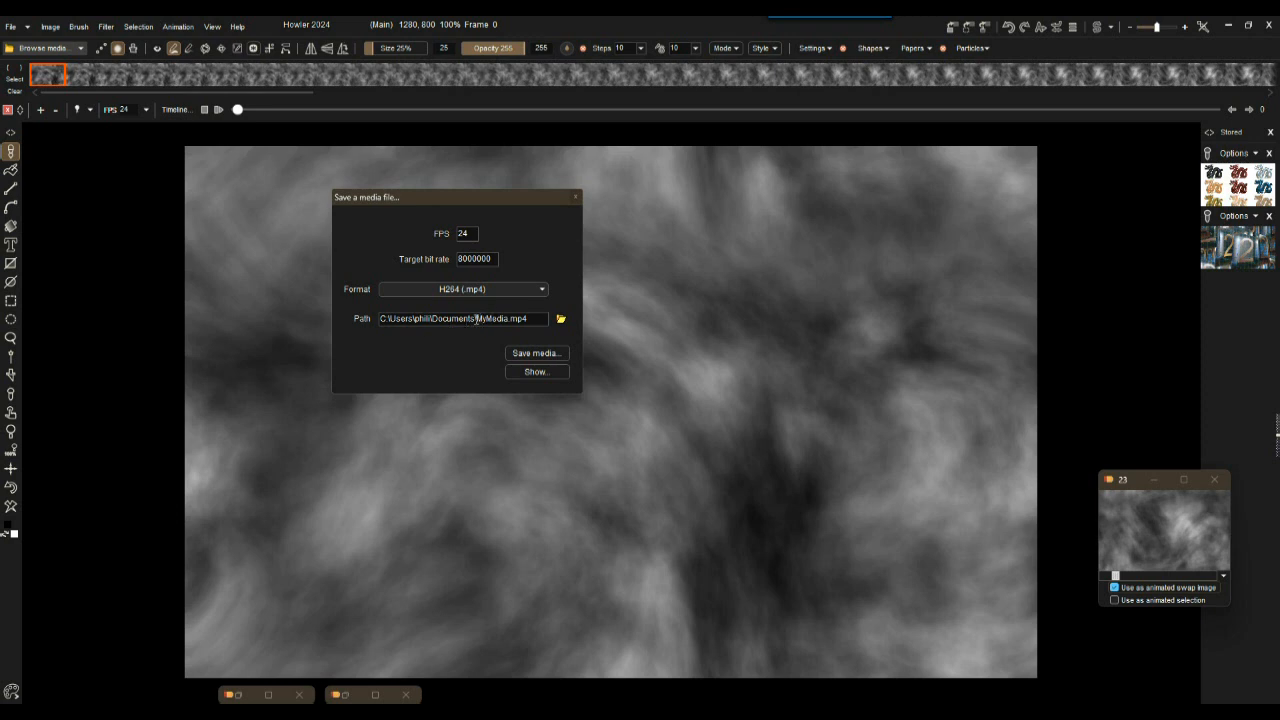
Set the target bit rate to 12000000 and save the animation as MyMedia.mp4.
left_click_drag(414, 200, 354, 213)
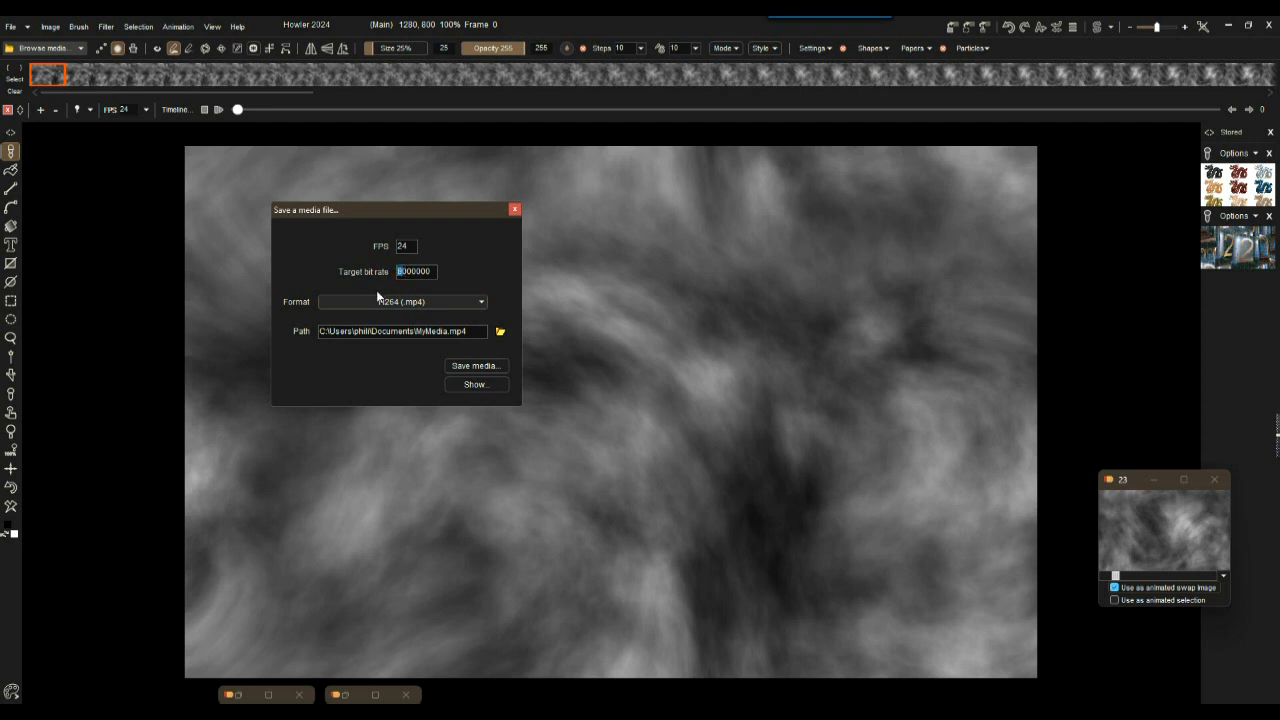
type("12000000")
left_click_drag(336, 331, 486, 331)
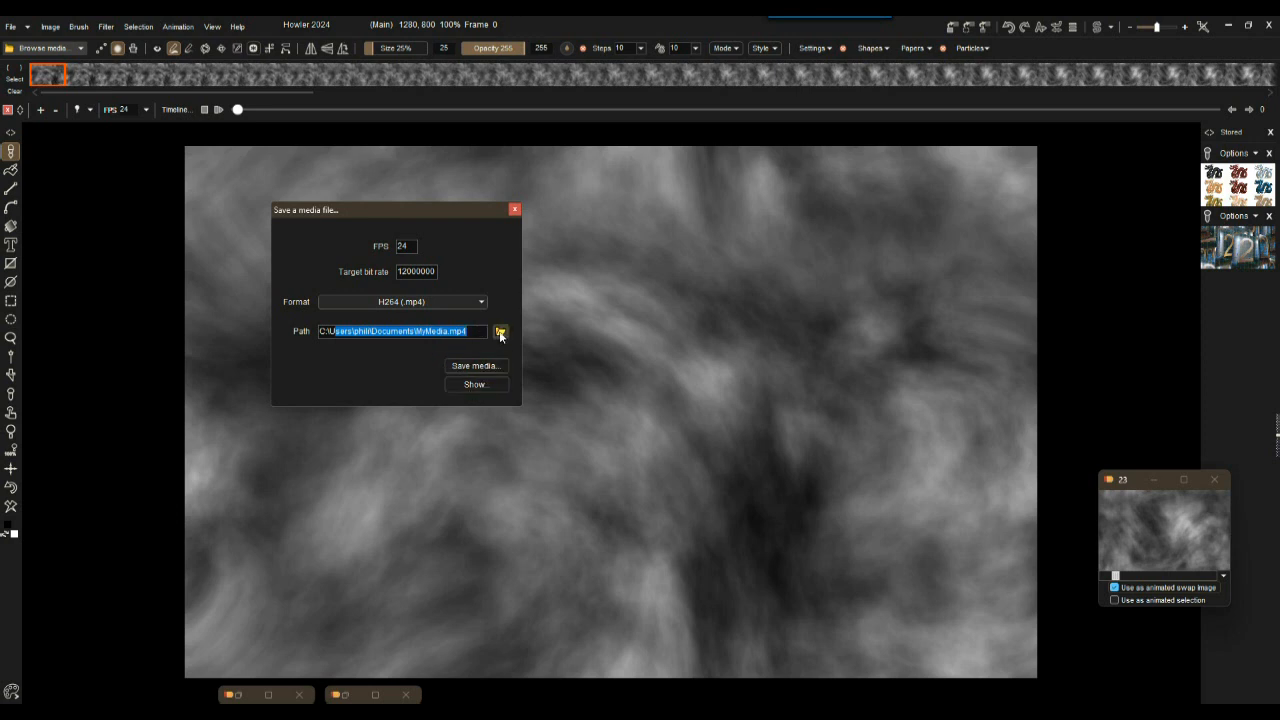
left_click(459, 364)
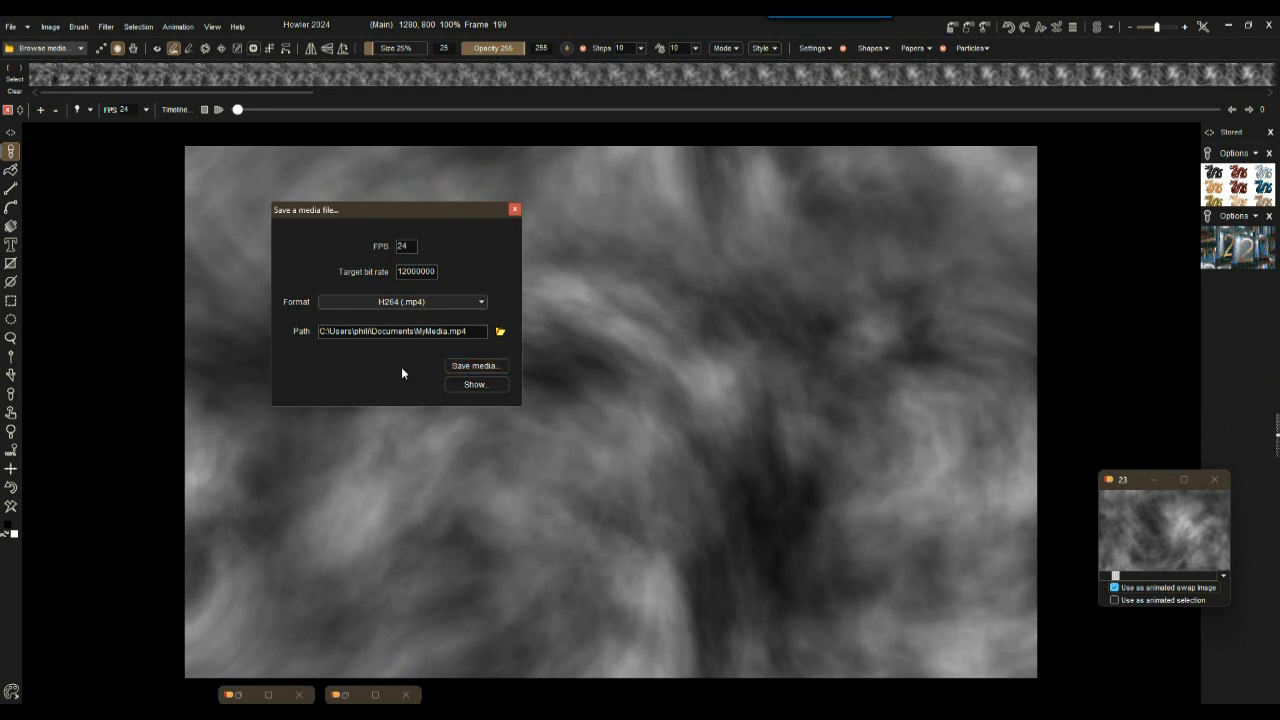
Show the exported video in Media Player, reduce its window, replay the video to check the loop and close the player.
left_click(473, 387)
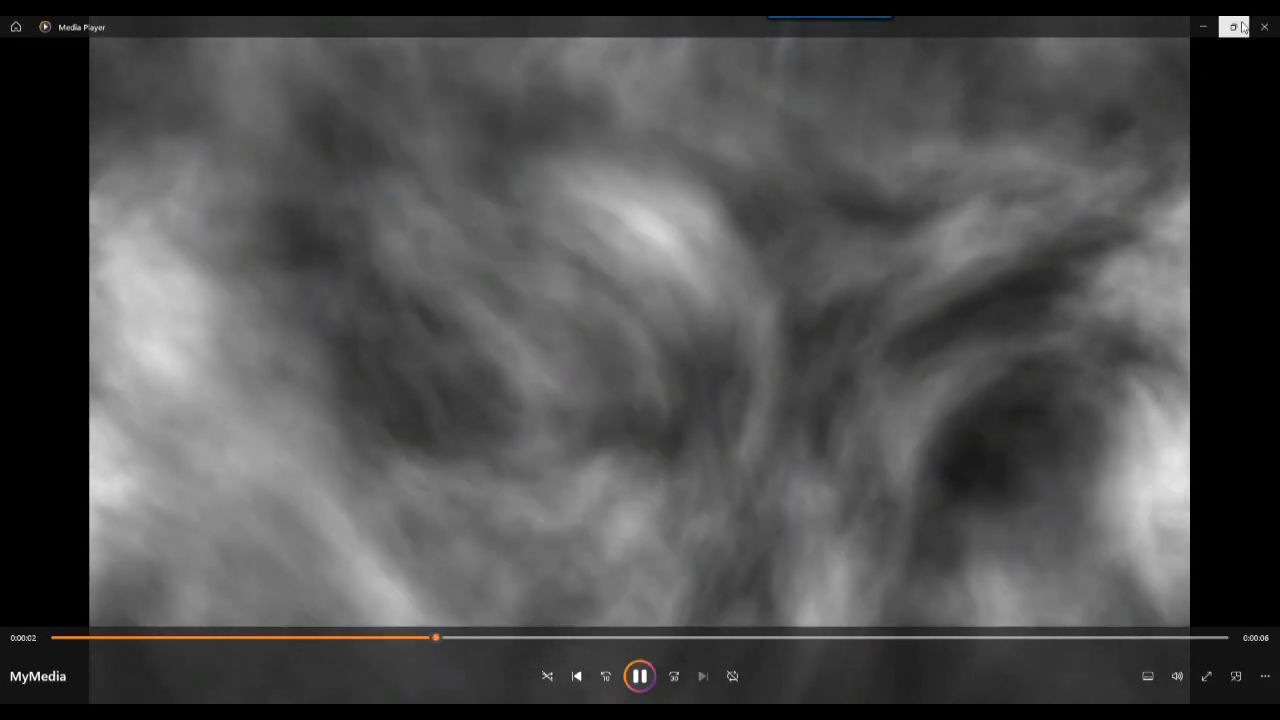
left_click(1235, 27)
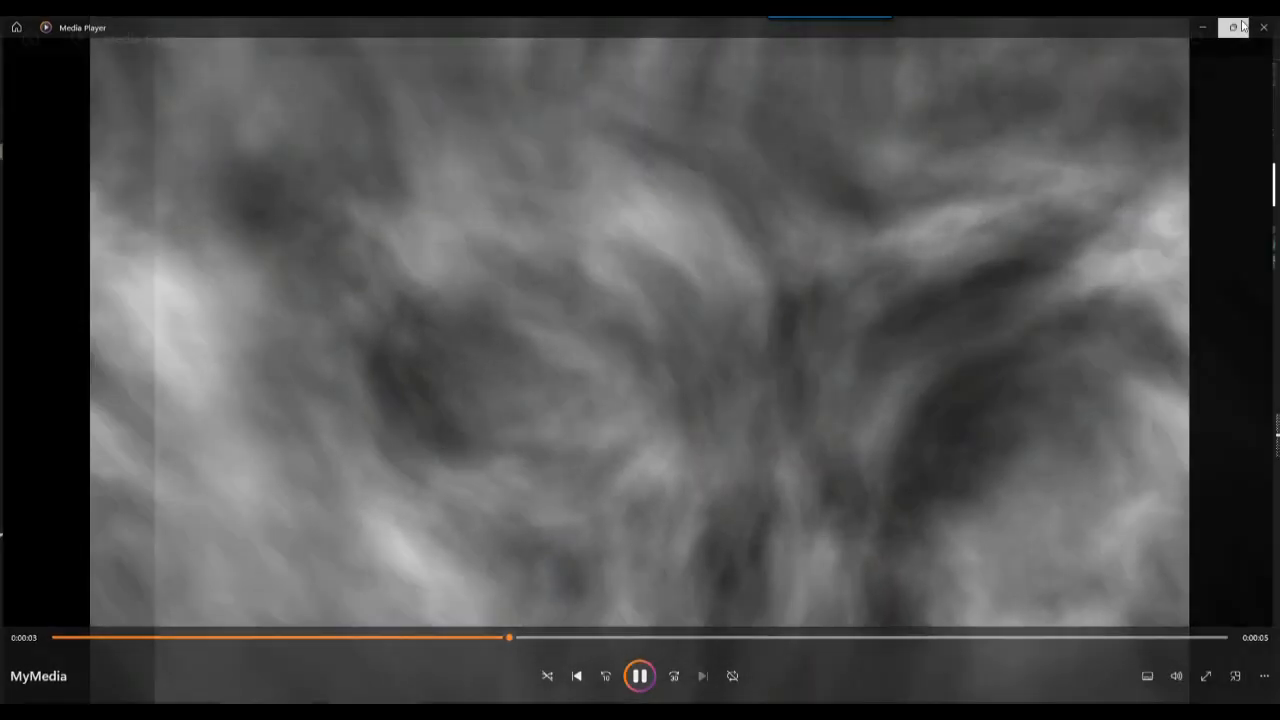
left_click_drag(606, 148, 554, 106)
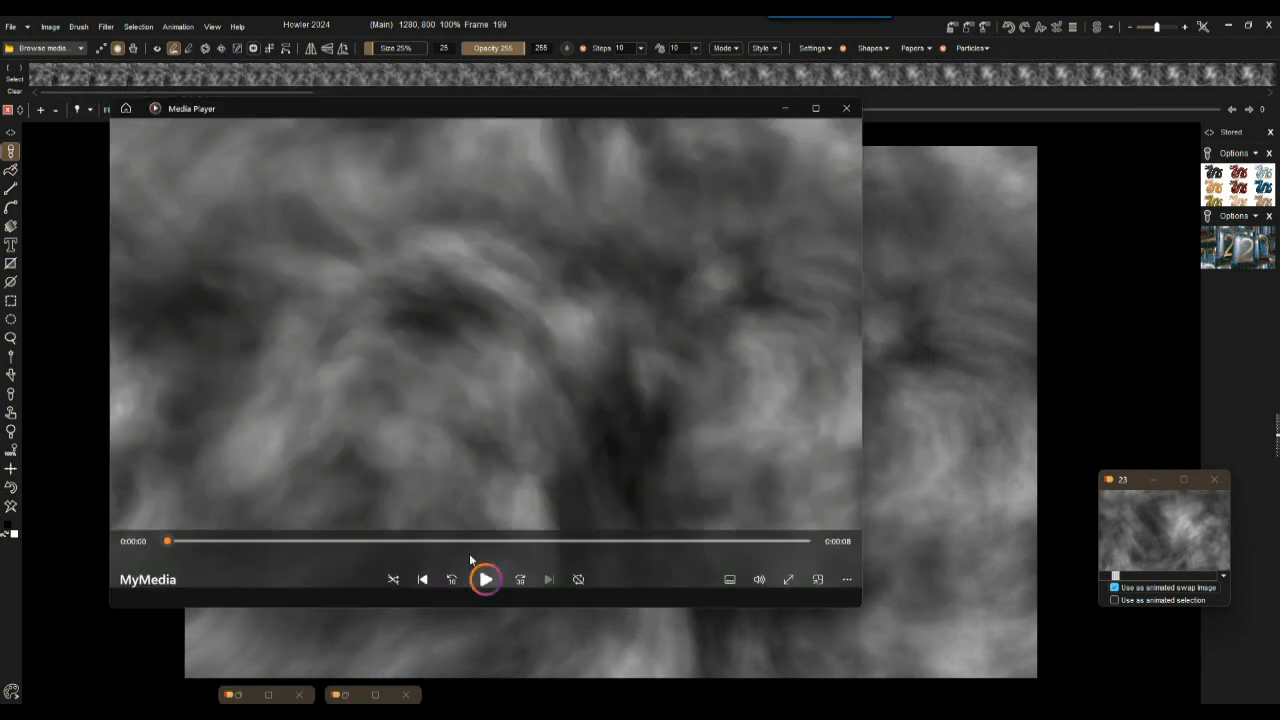
left_click(485, 579)
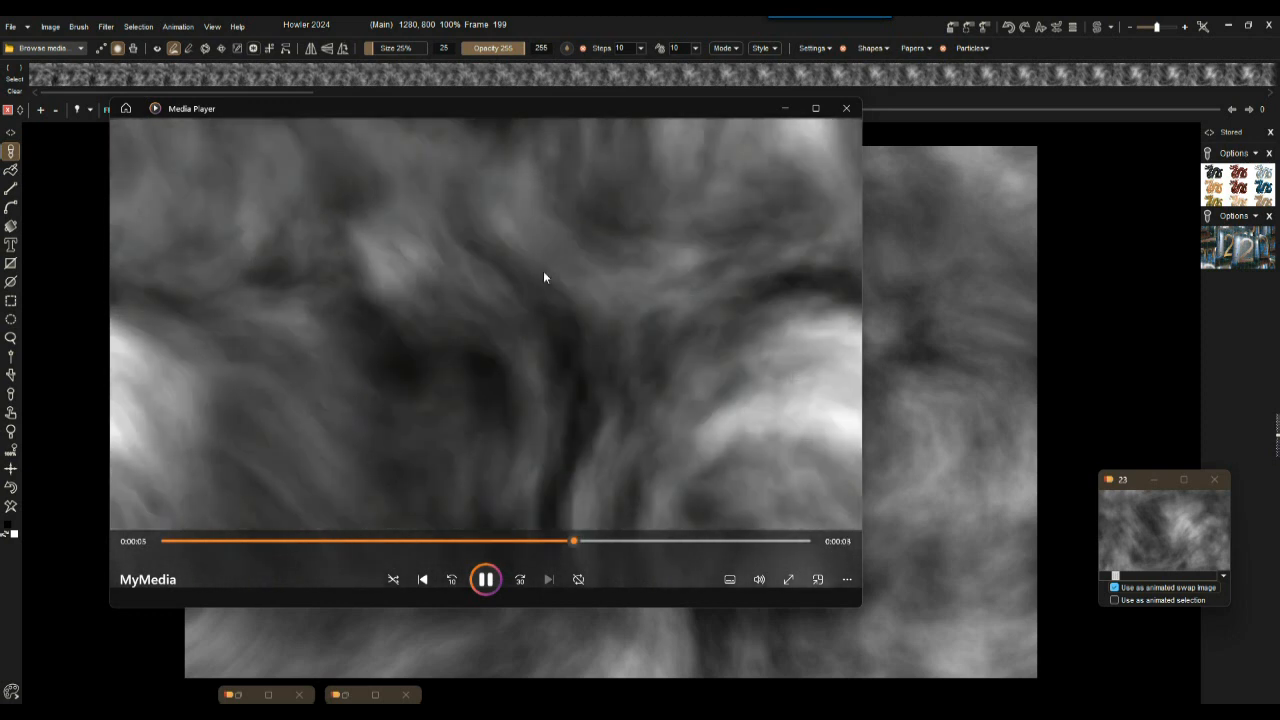
left_click_drag(664, 109, 608, 141)
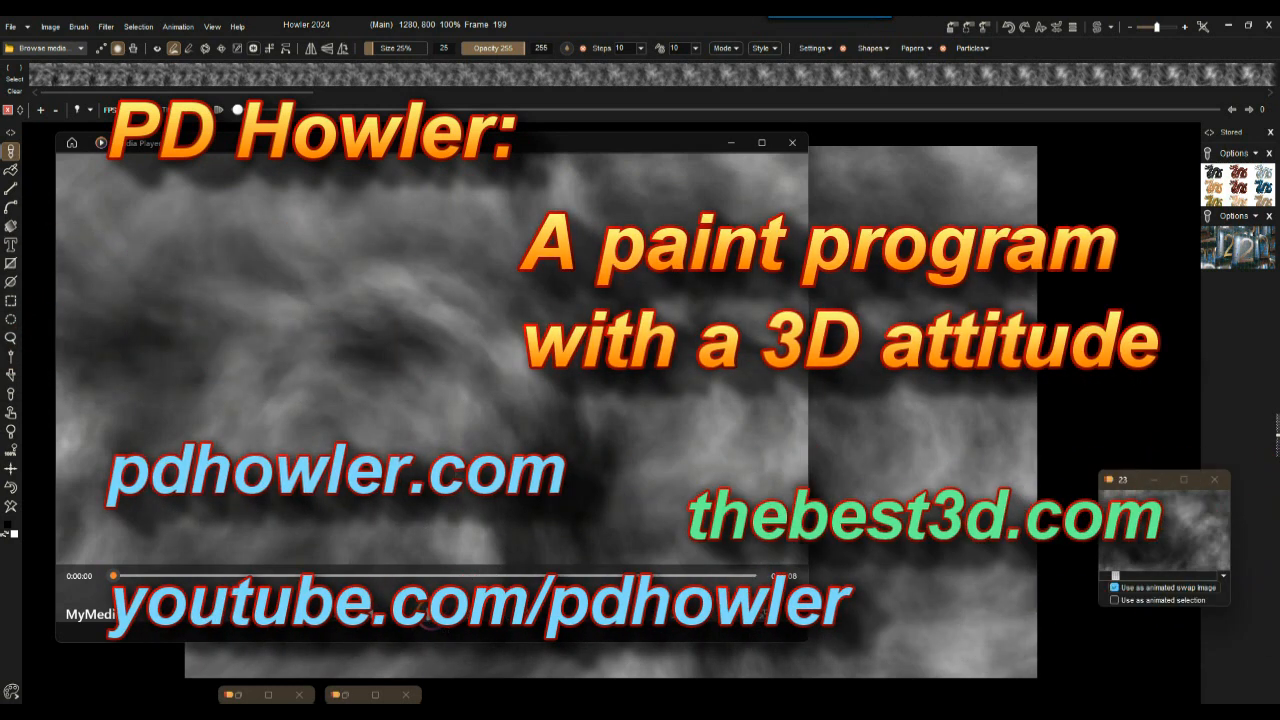
left_click(432, 614)
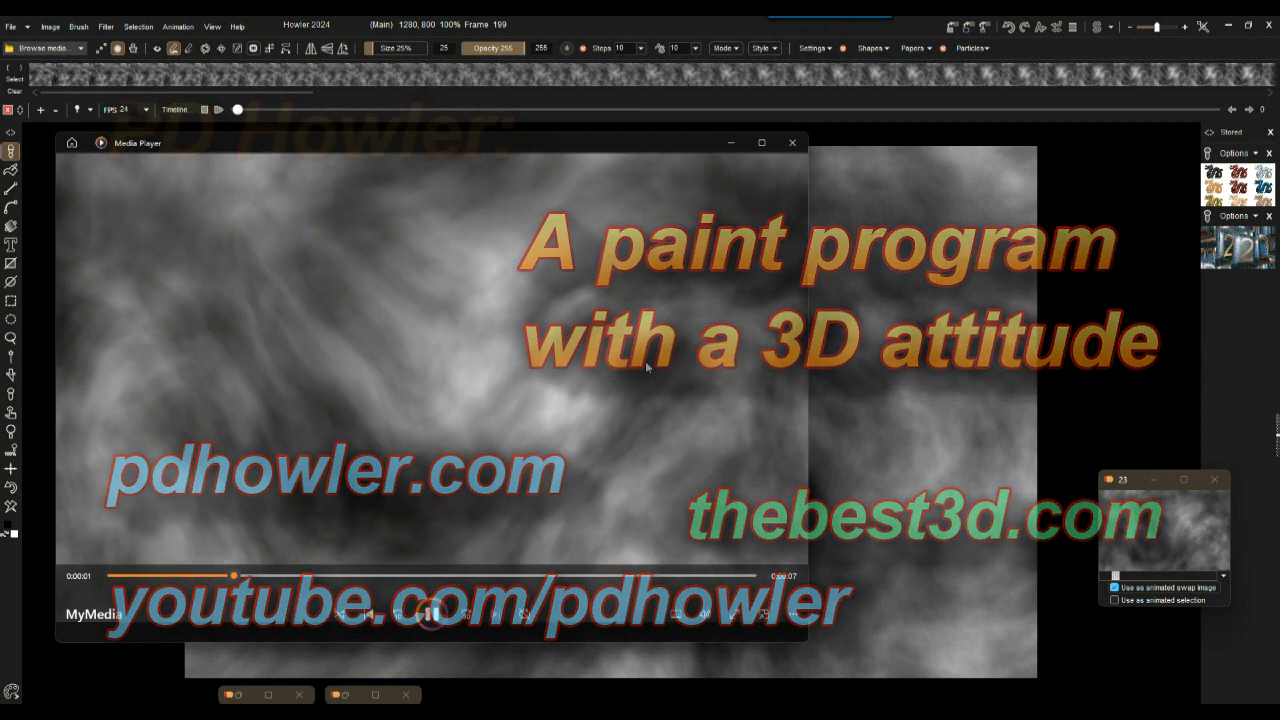
left_click(792, 143)
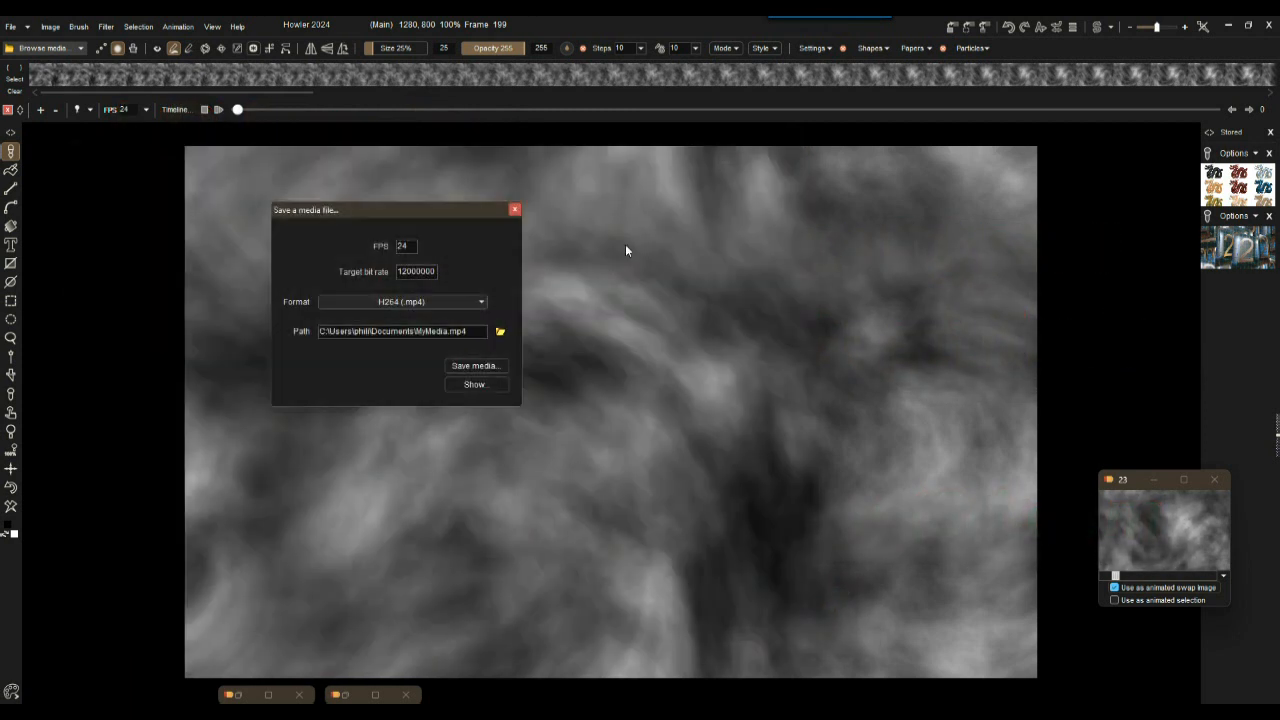